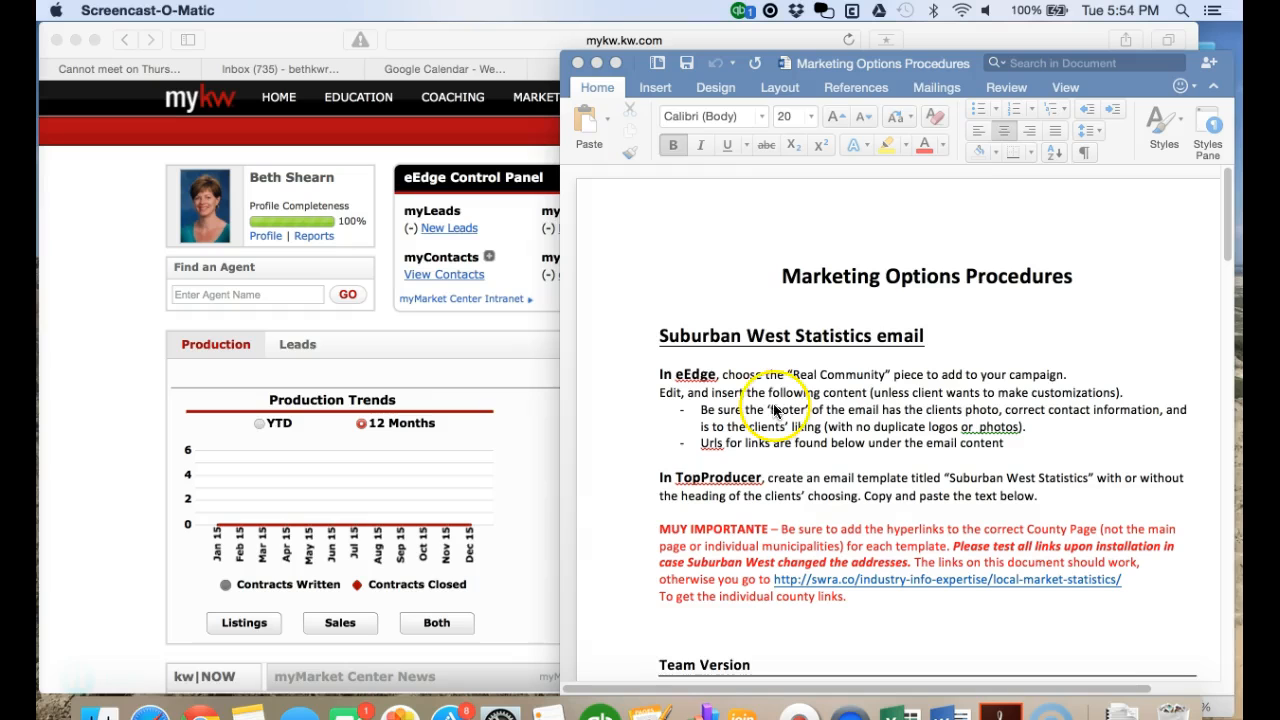
- Open the 7 Operations Manual - BizRoots folder and read through the procedures document
left_click(100, 710)
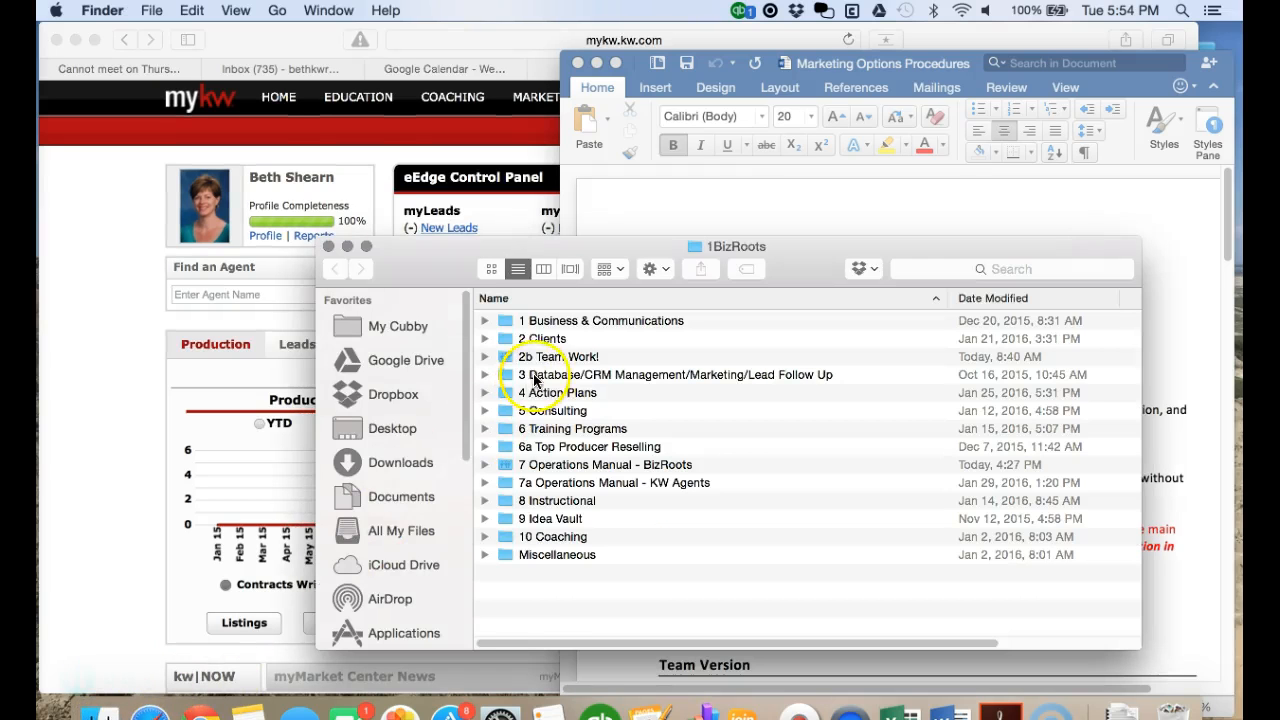
double_click(570, 466)
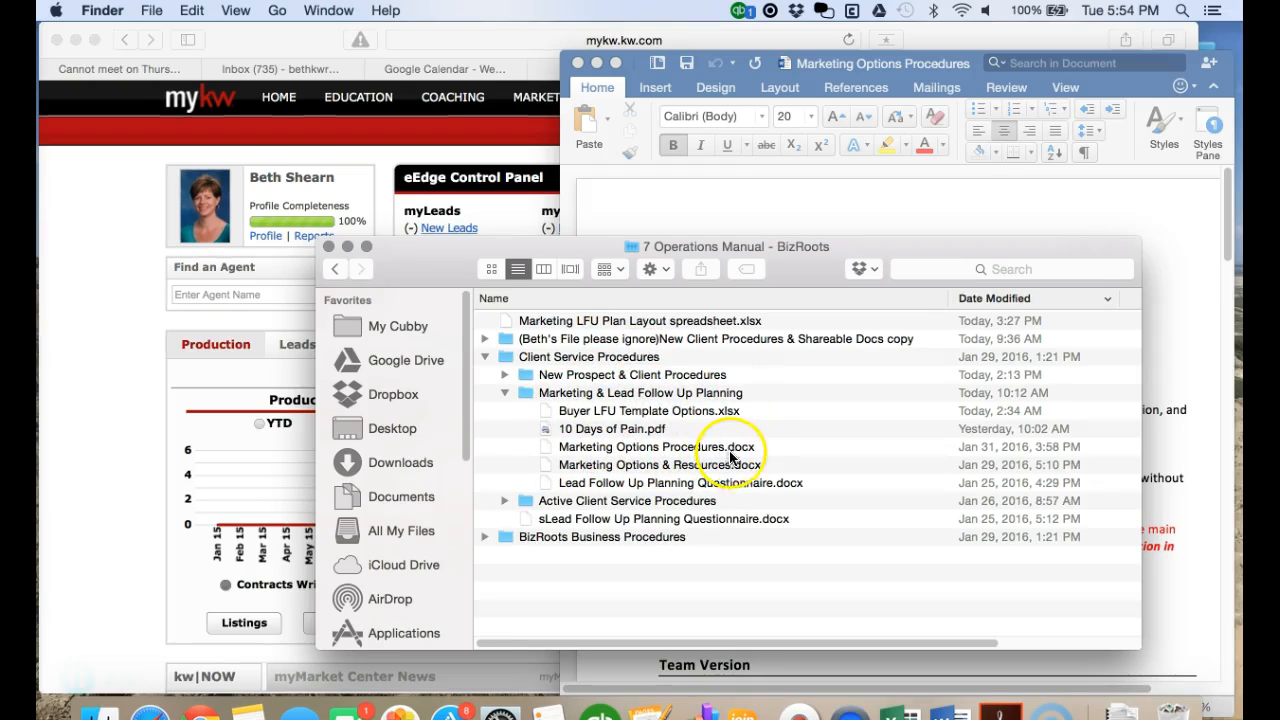
left_click(329, 246)
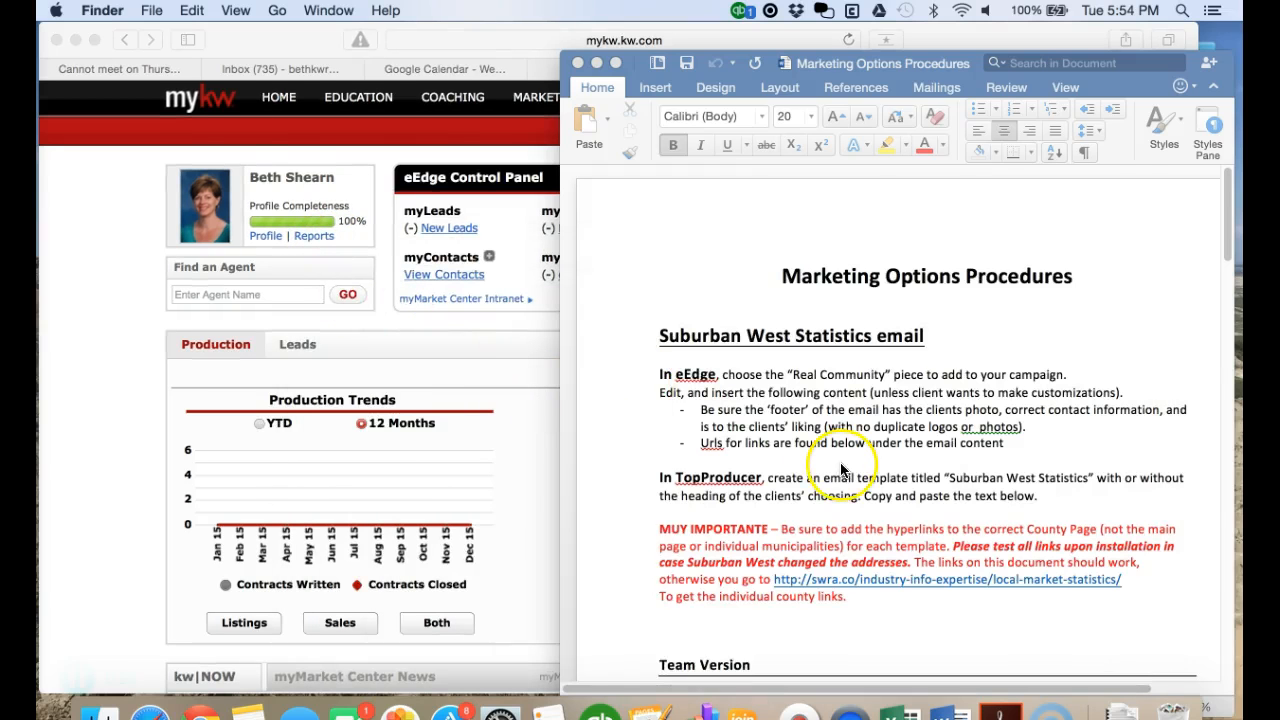
scroll(845, 450, "down", 2)
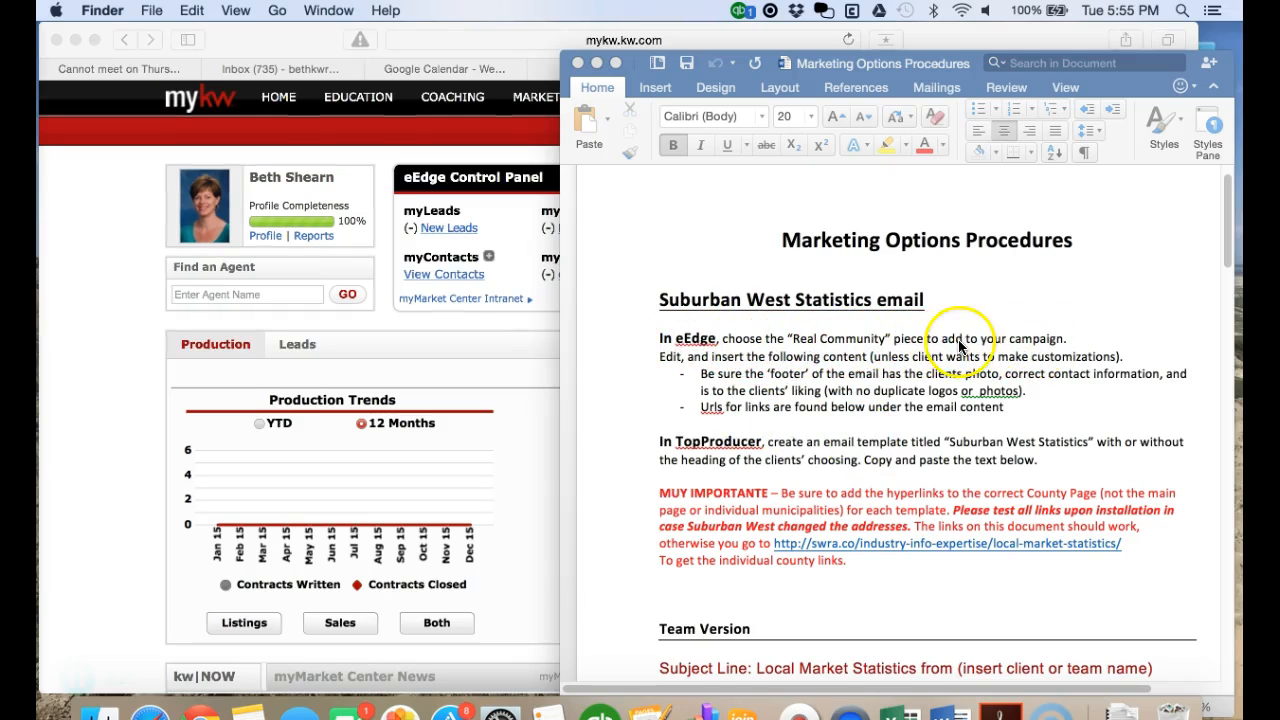
scroll(837, 505, "down", 7)
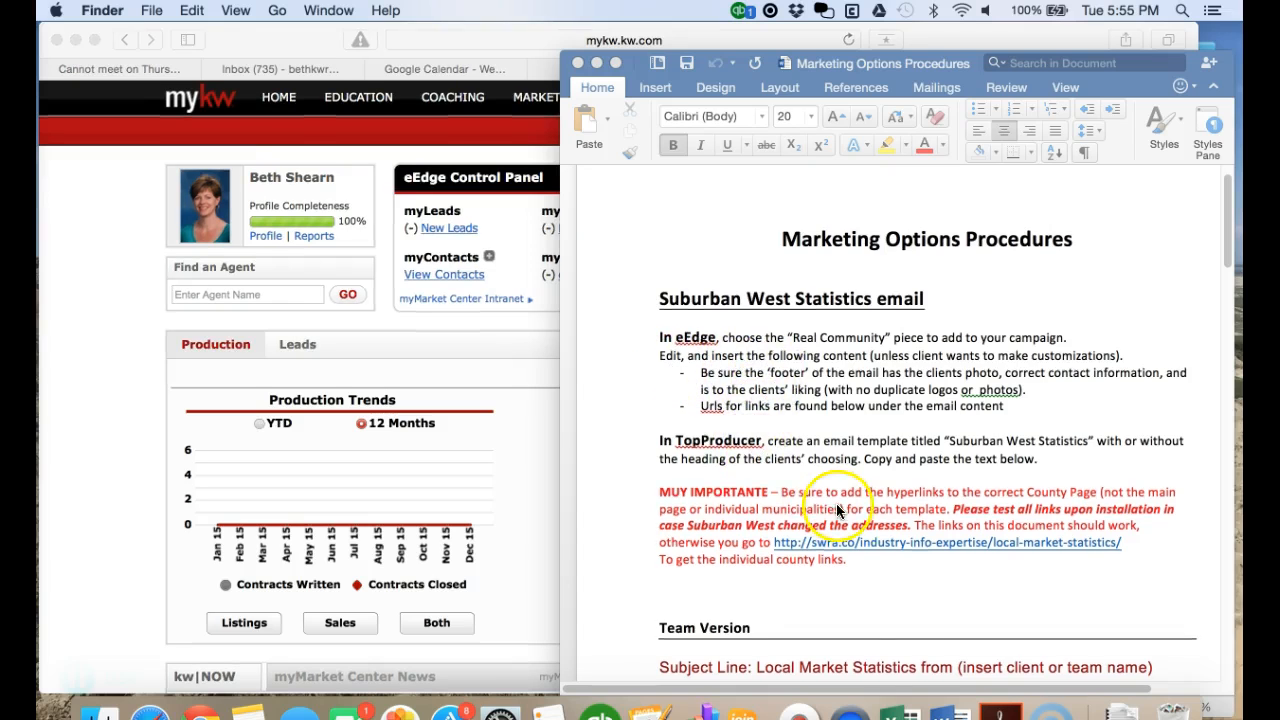
scroll(837, 513, "down", 2)
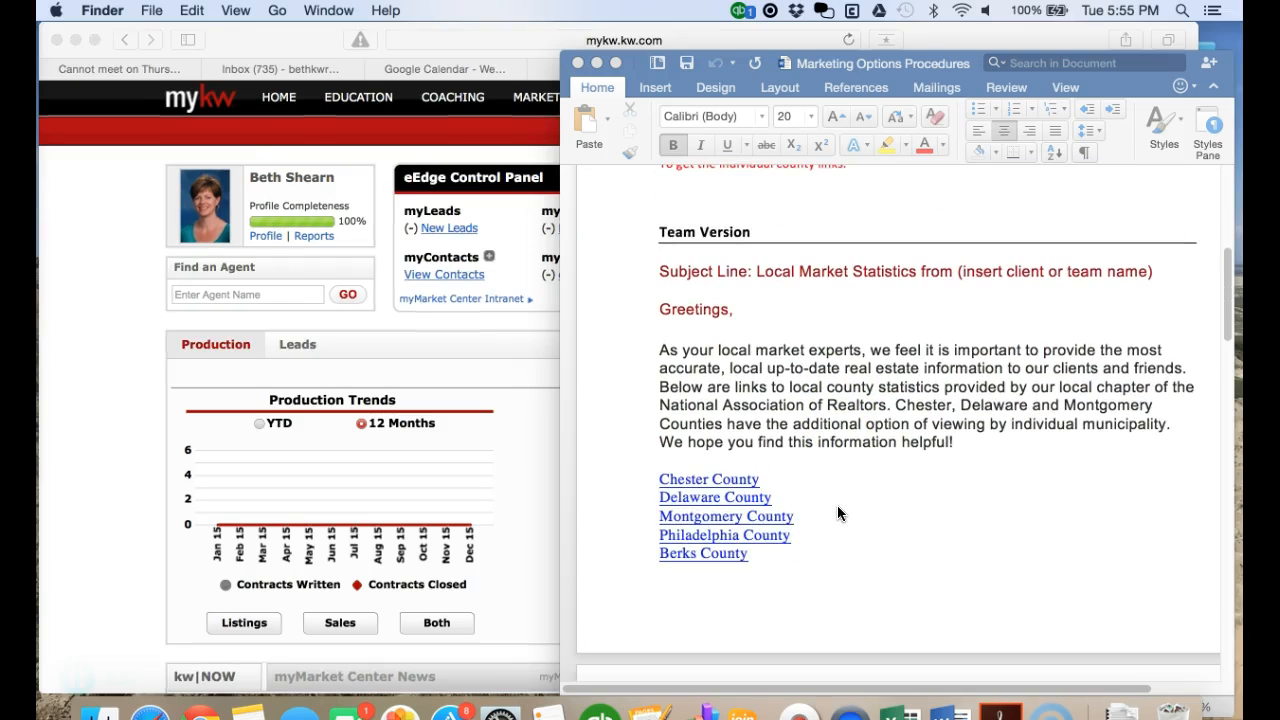
scroll(838, 513, "down", 10)
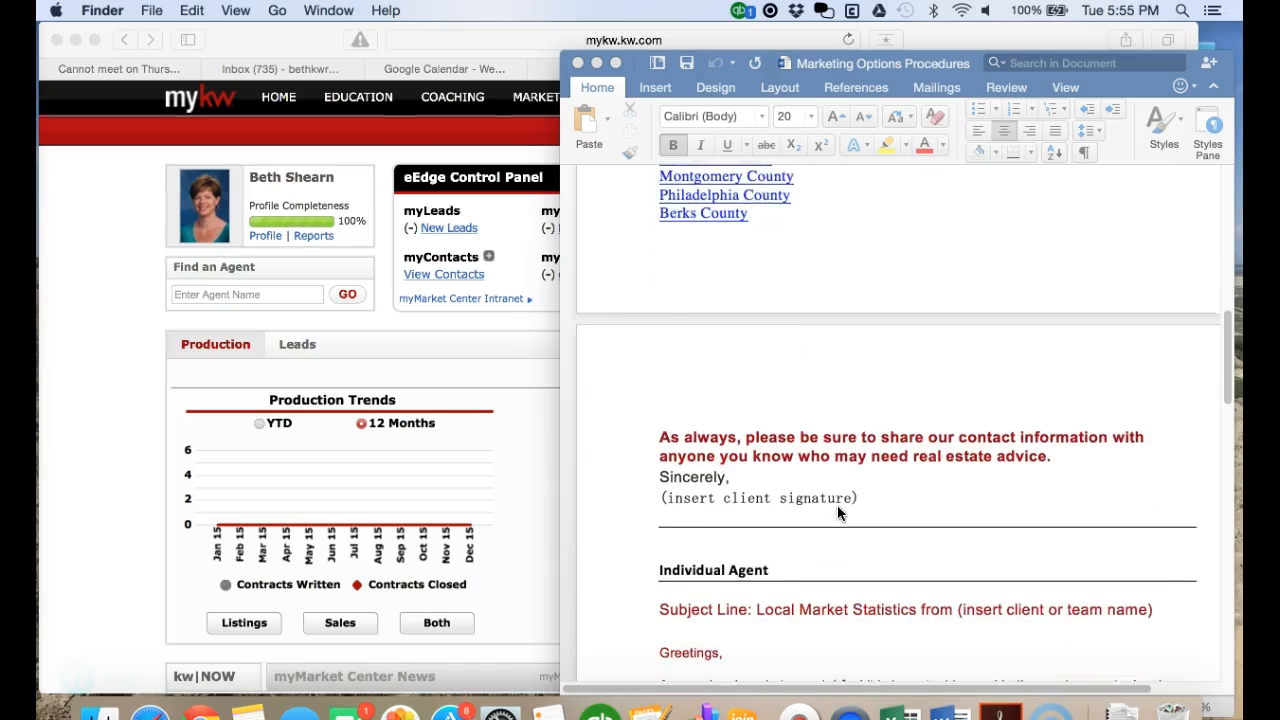
scroll(838, 513, "down", 5)
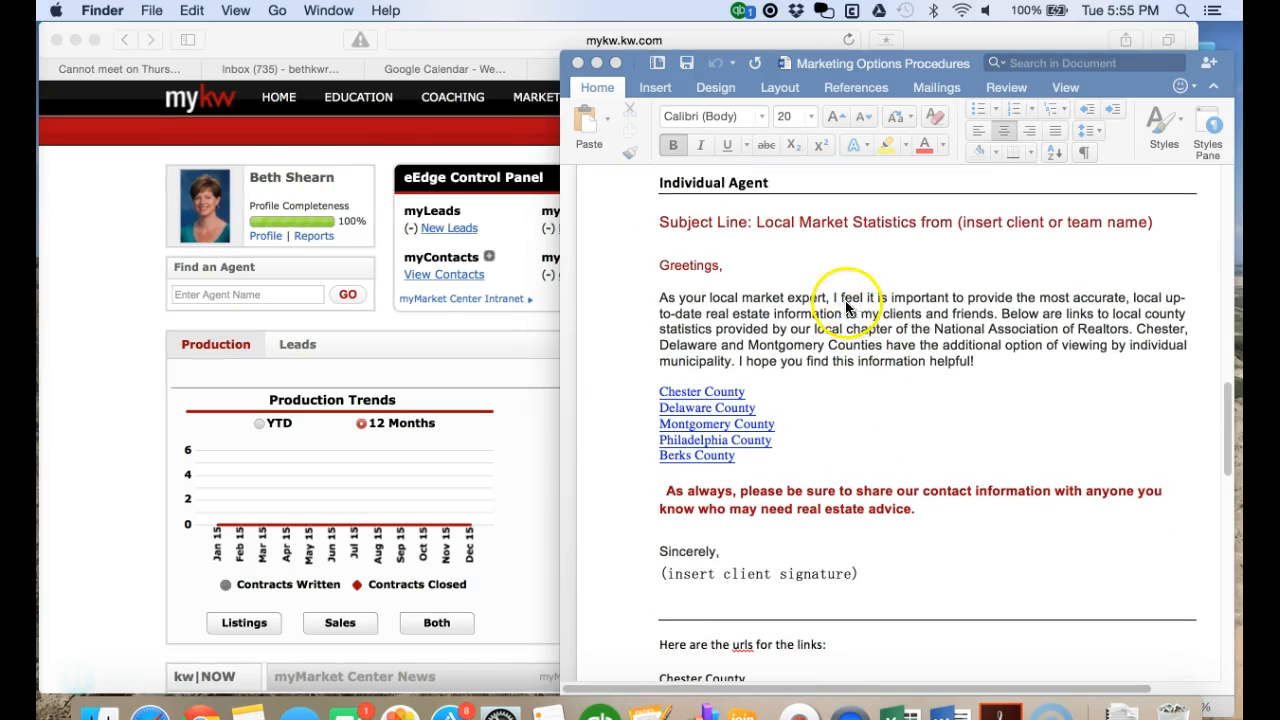
scroll(880, 470, "down", 3)
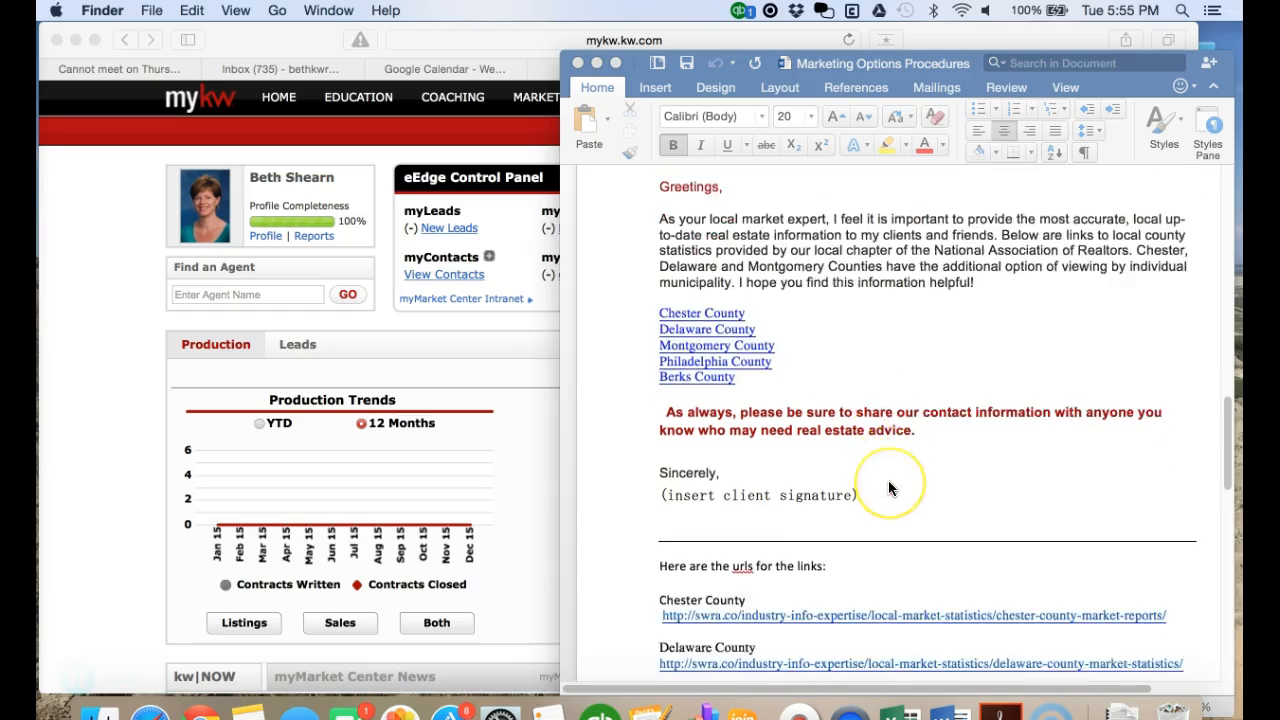
scroll(843, 505, "down", 3)
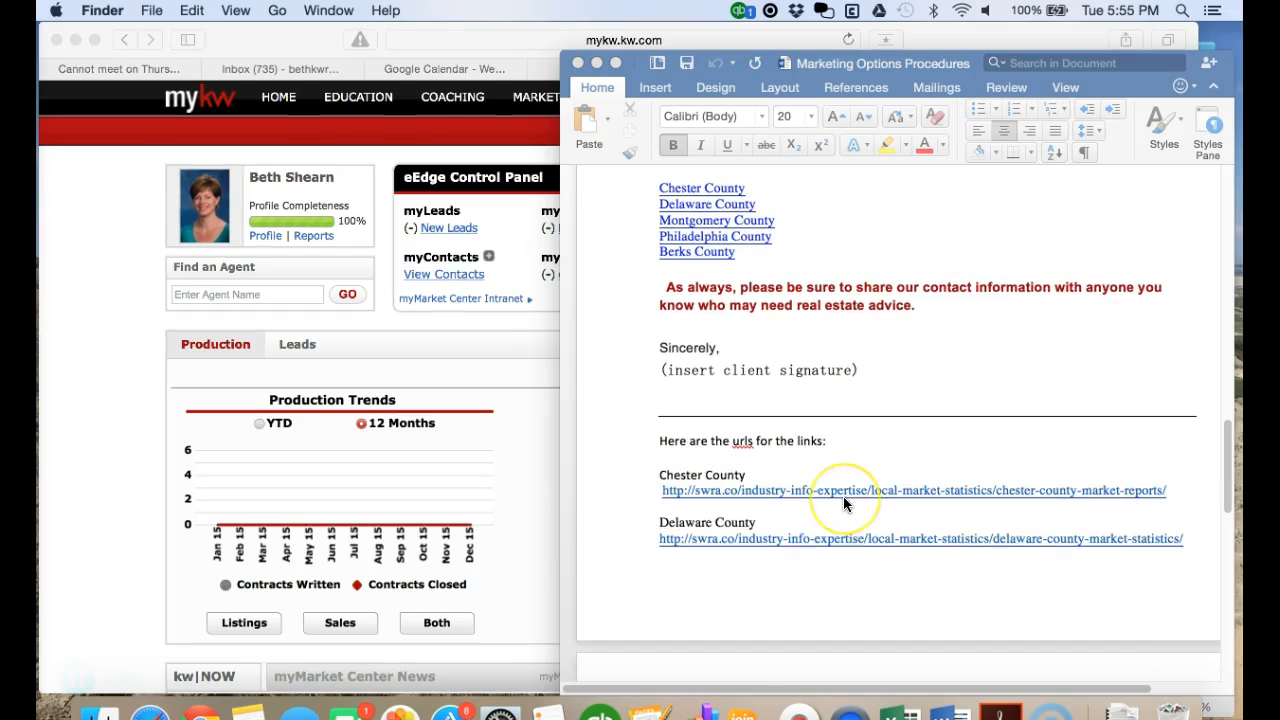
scroll(811, 463, "up", 5)
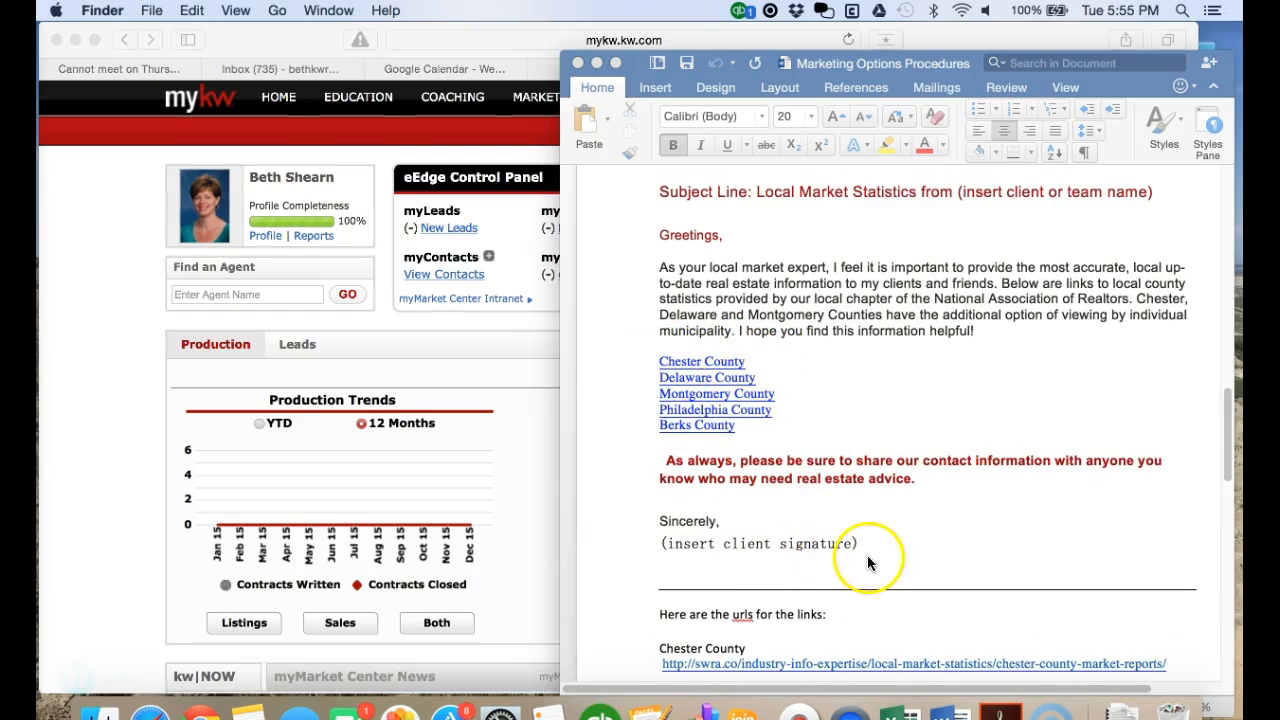
scroll(814, 608, "down", 3)
left_click(657, 496)
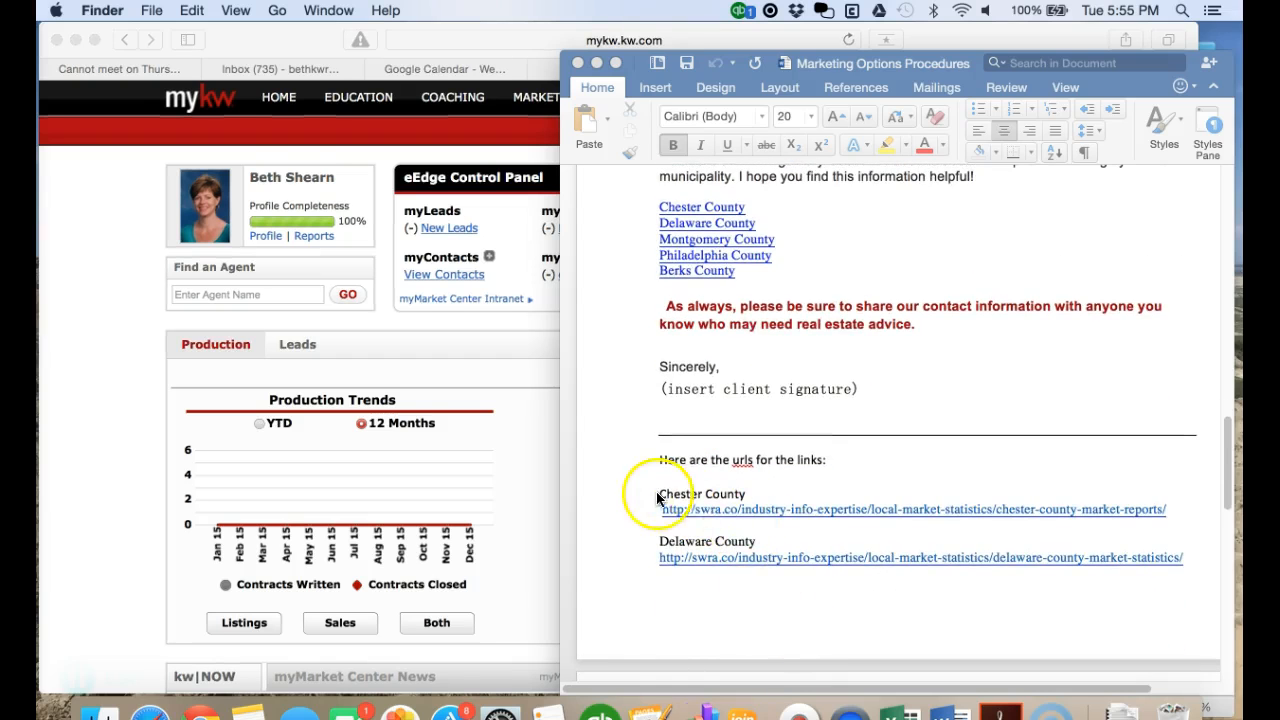
scroll(904, 556, "down", 5)
scroll(902, 556, "up", 8)
scroll(902, 553, "up", 10)
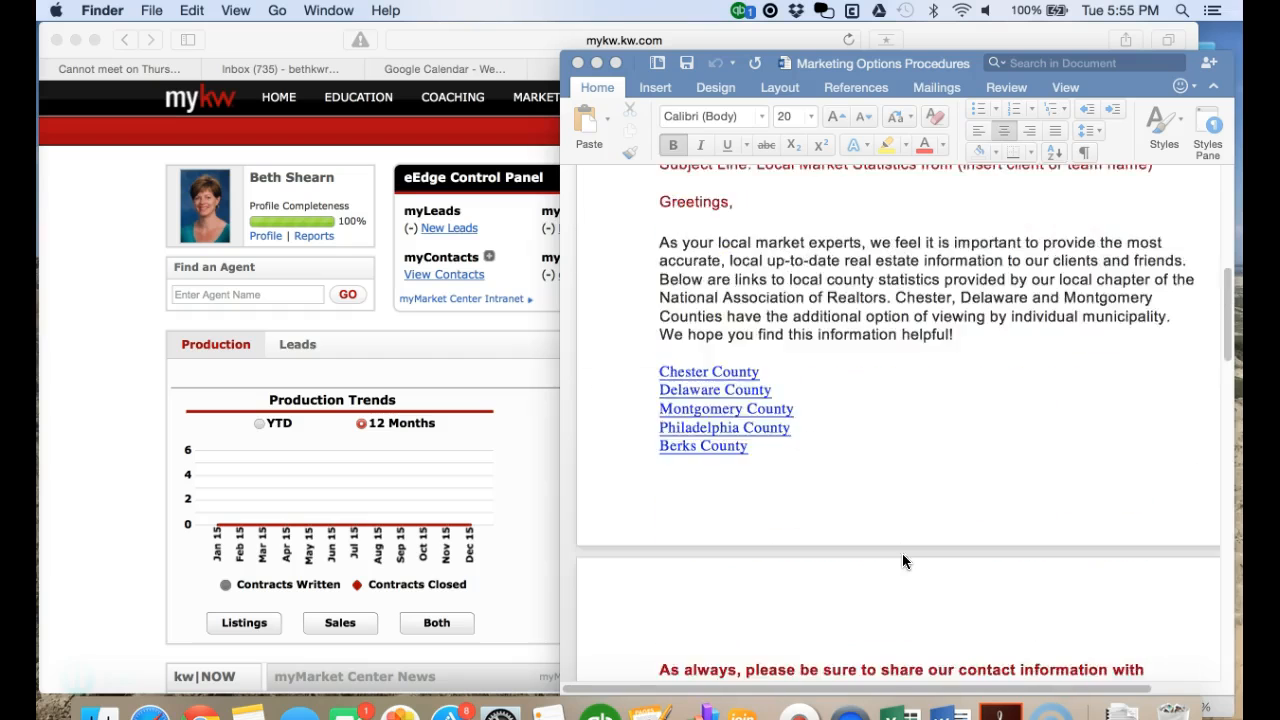
scroll(902, 553, "down", 3)
scroll(902, 553, "up", 8)
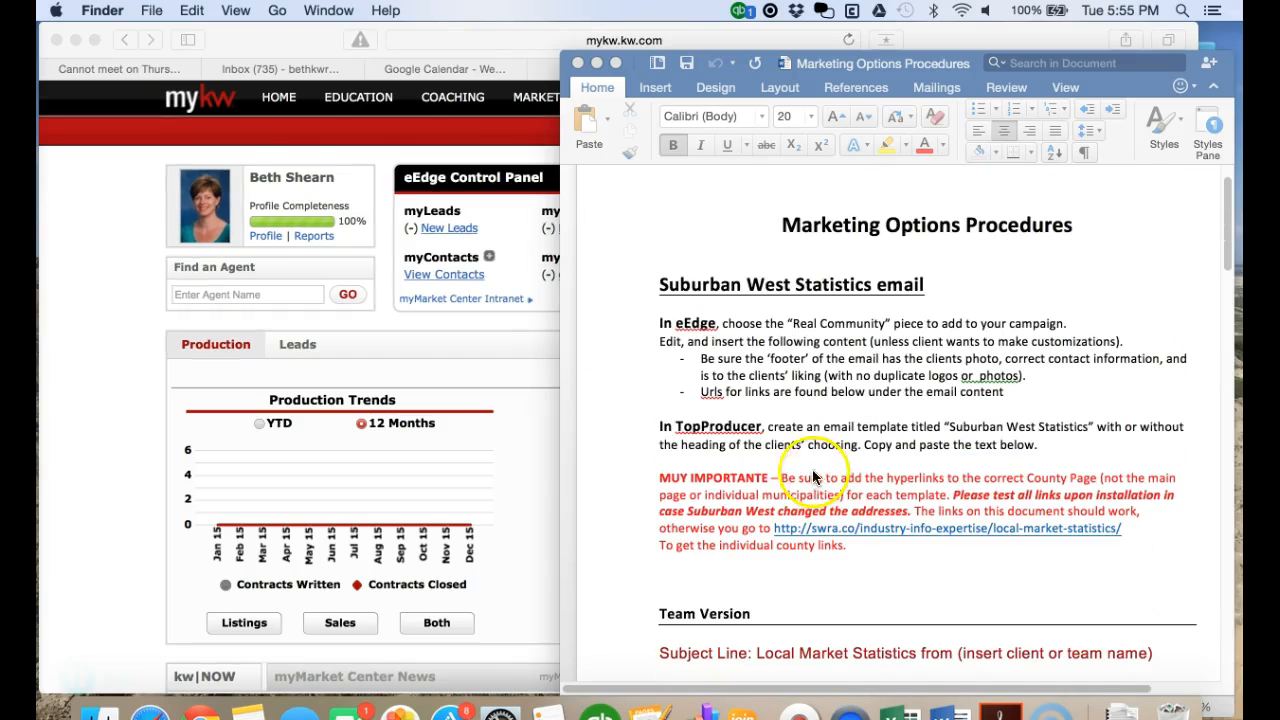
- From myKW, go to eEdge Create Marketing > Create New Campaign and expand Create Custom Campaign
left_click(382, 150)
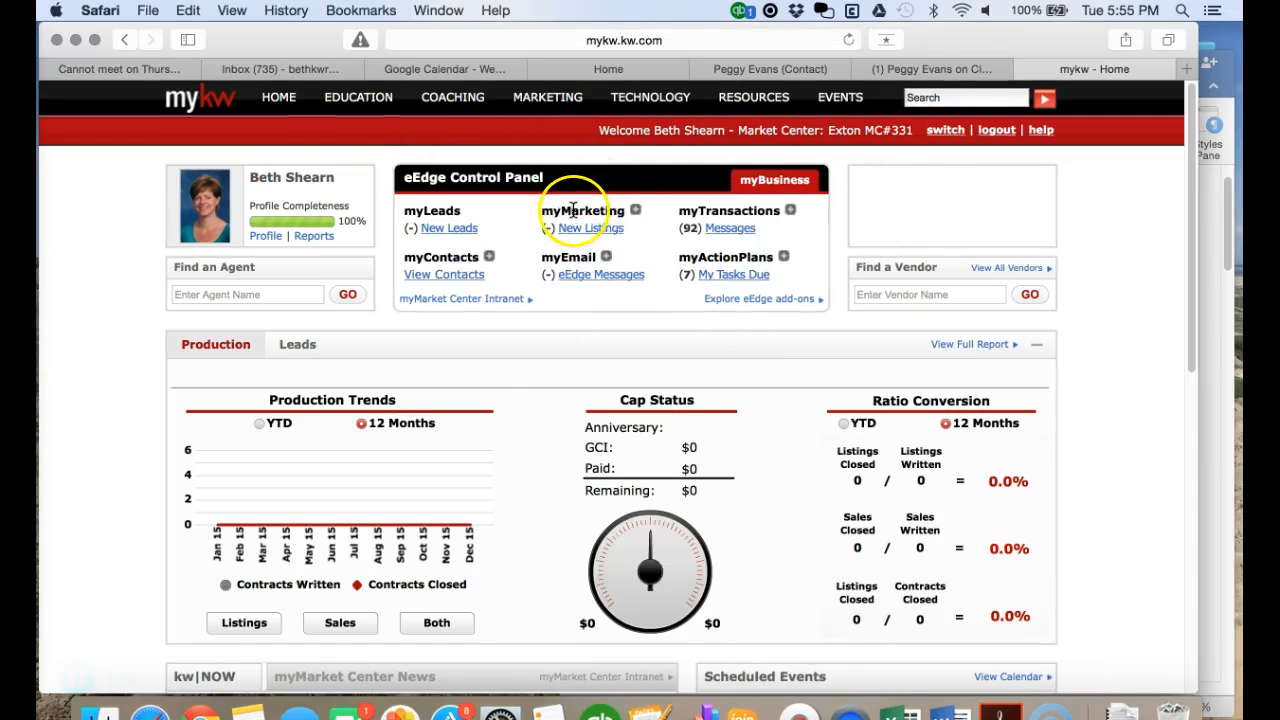
left_click(635, 212)
left_click(626, 240)
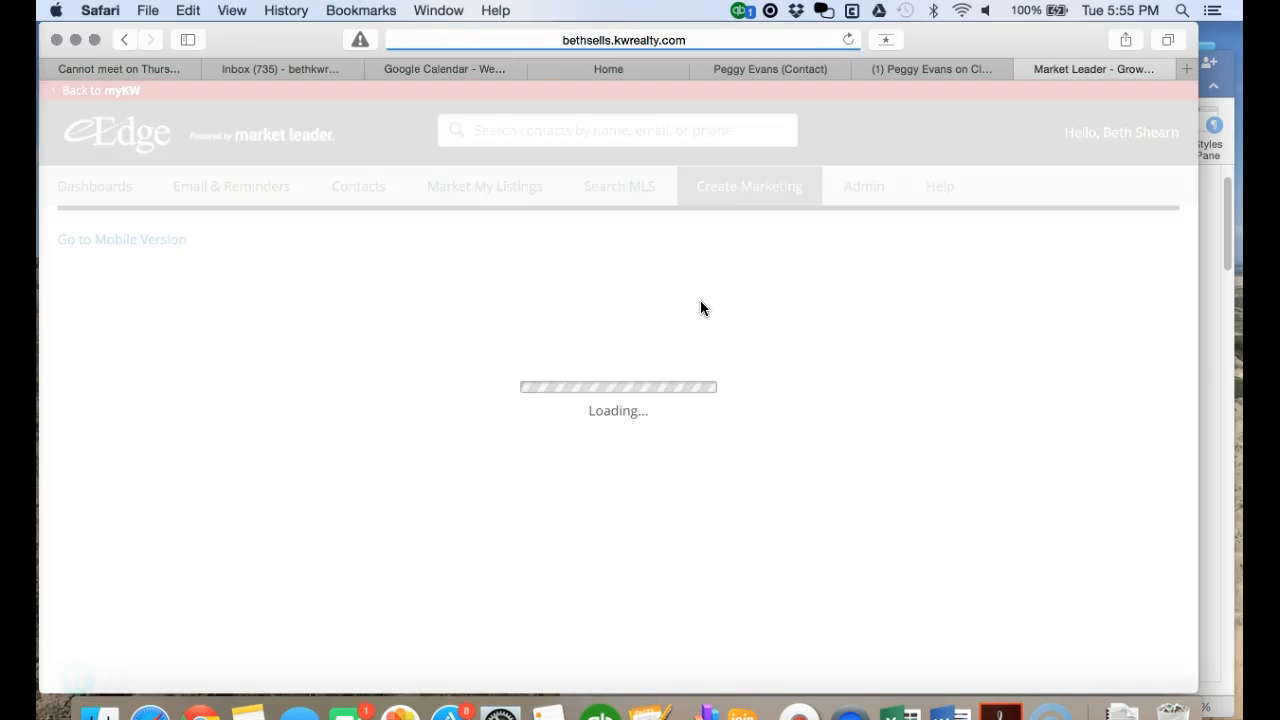
left_click(726, 200)
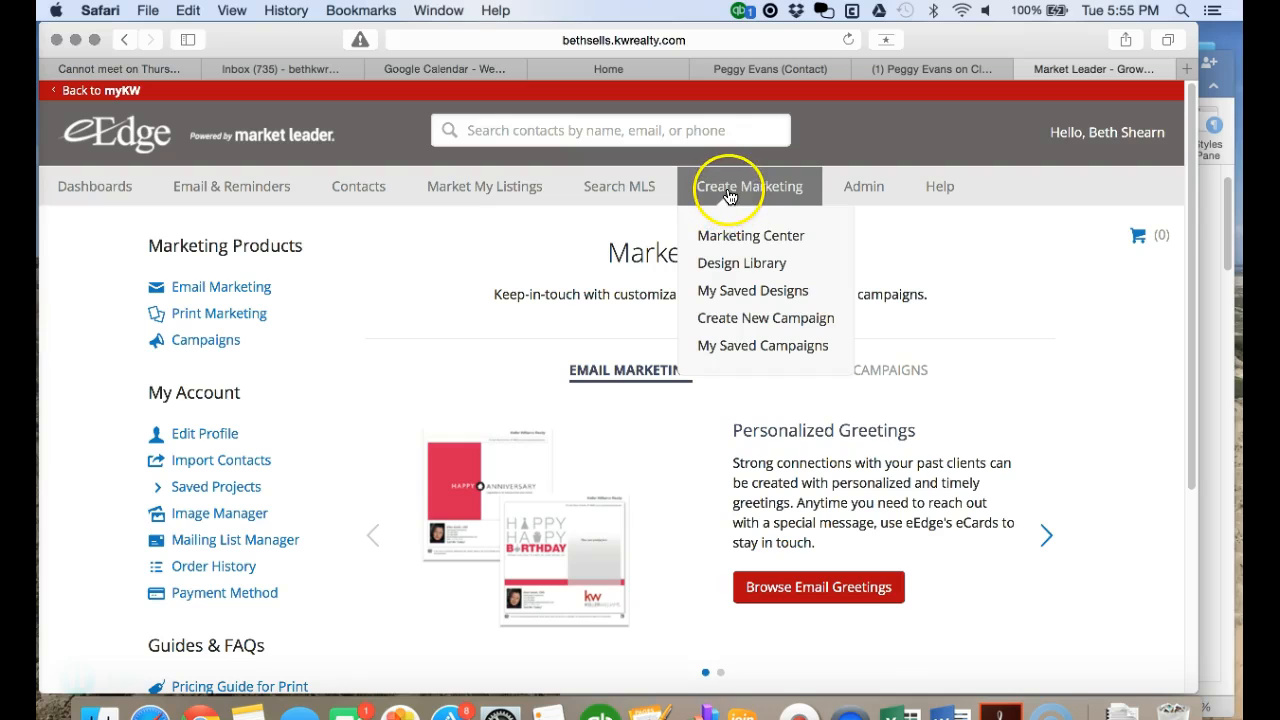
left_click(733, 318)
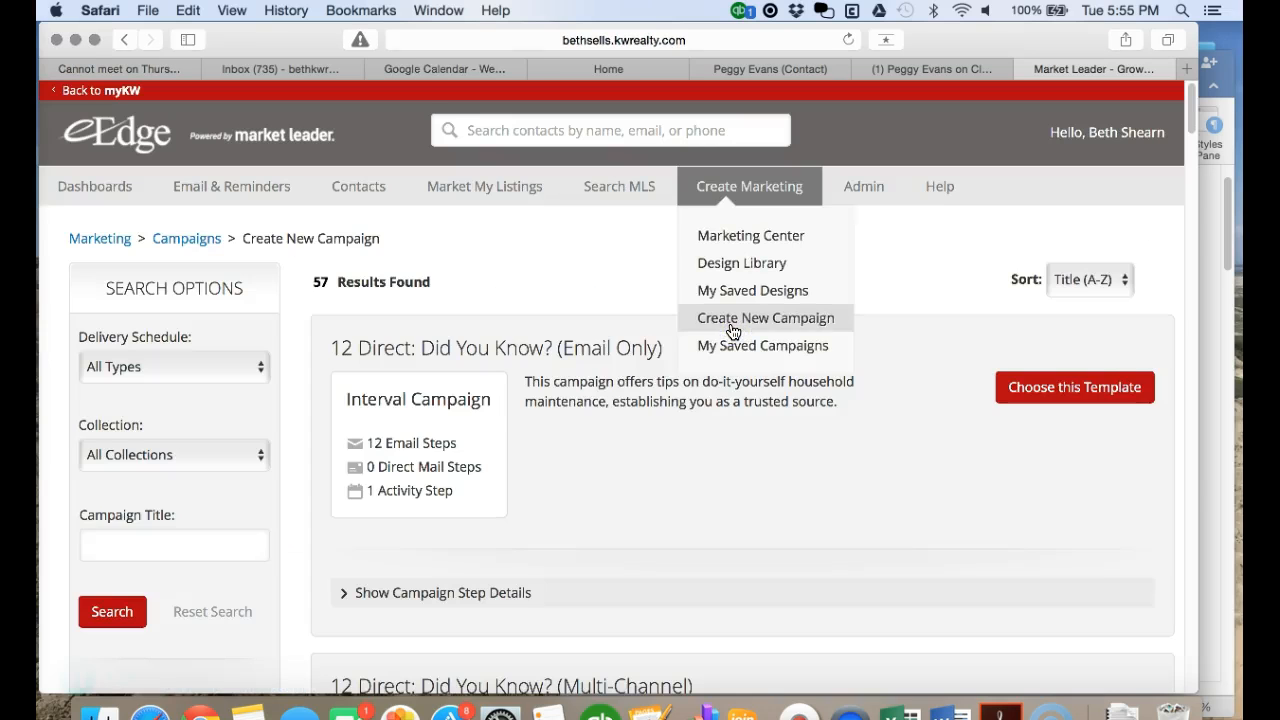
scroll(585, 416, "down", 3)
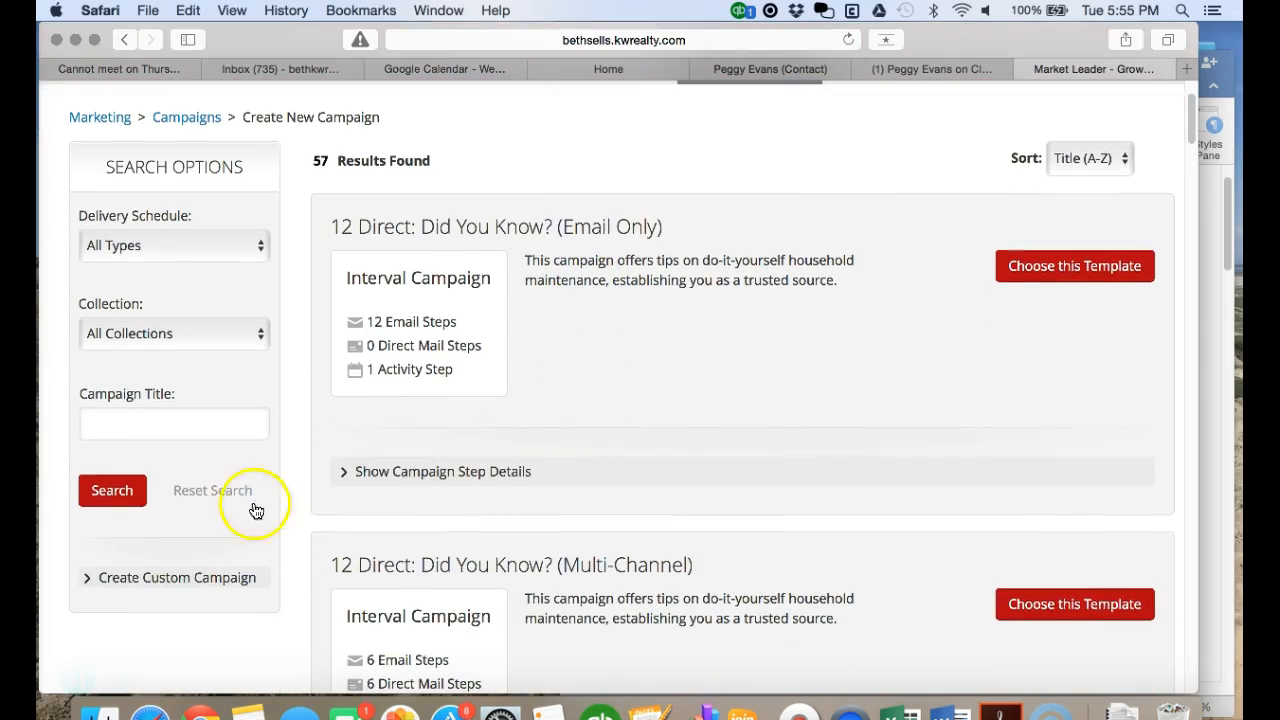
left_click(128, 580)
scroll(225, 572, "down", 3)
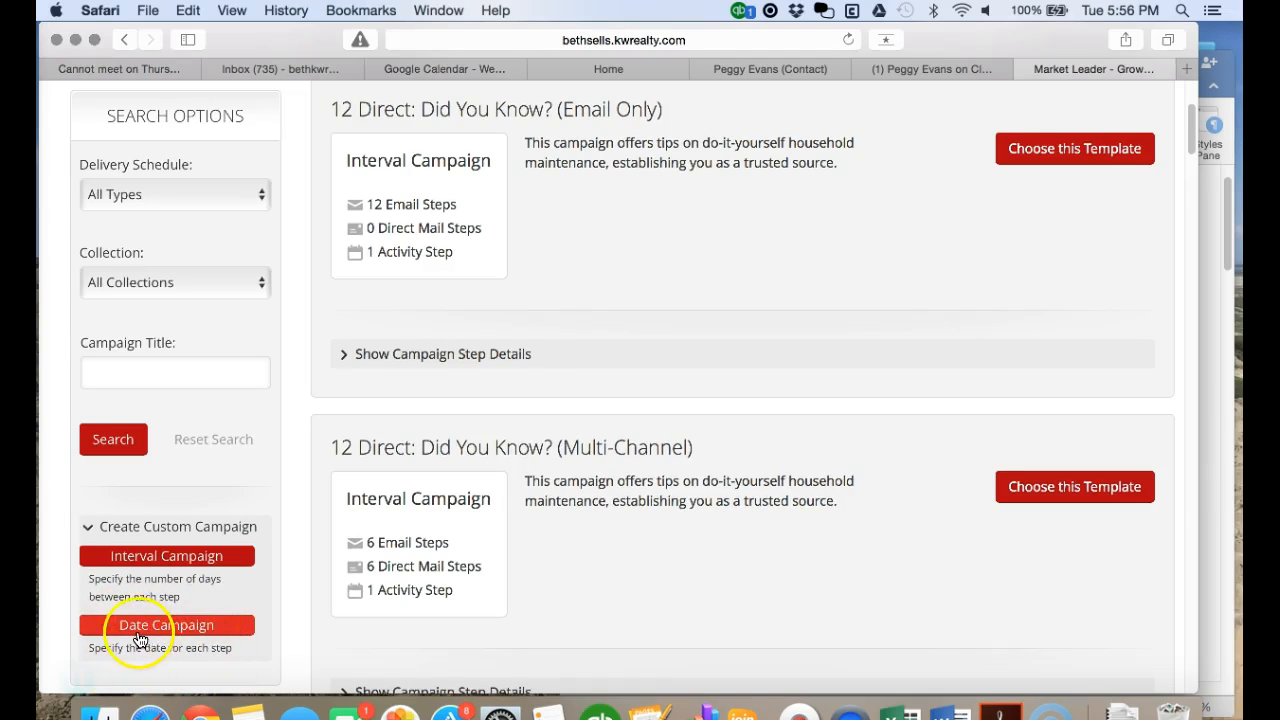
- Start a custom interval campaign, rename it BizRoots' 33 Touch, and save it
left_click(148, 556)
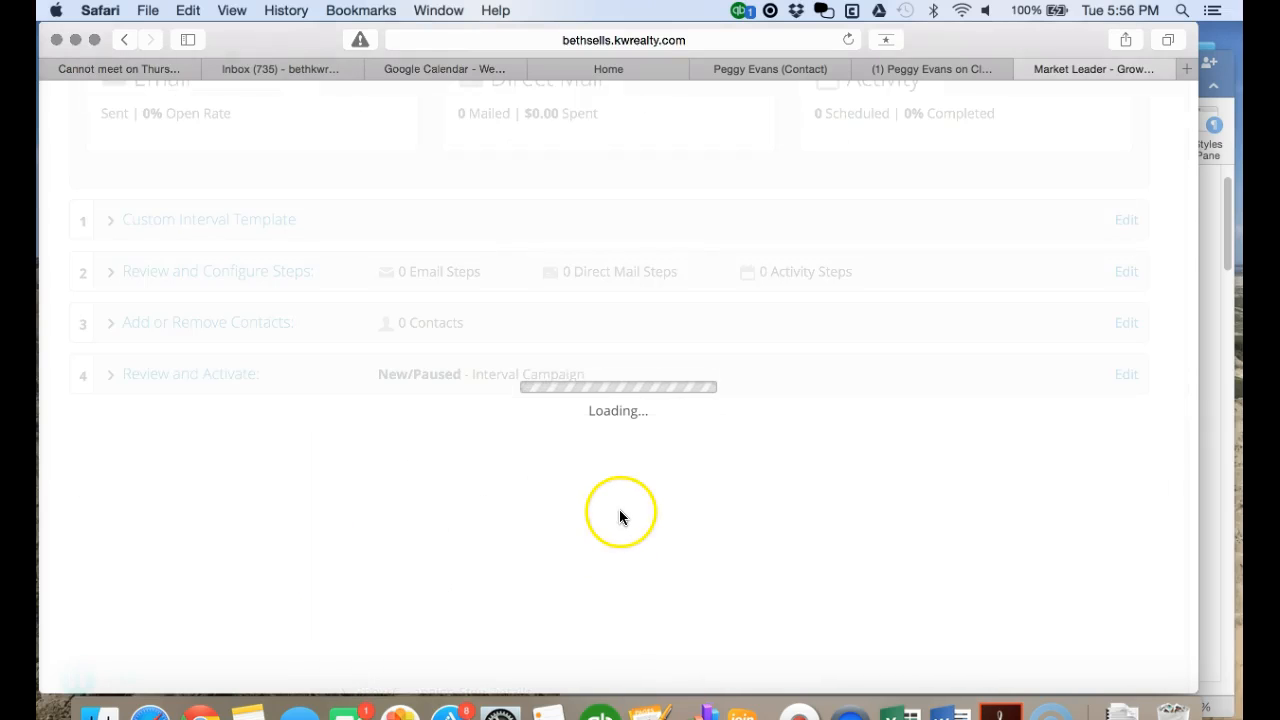
scroll(566, 512, "up", 1)
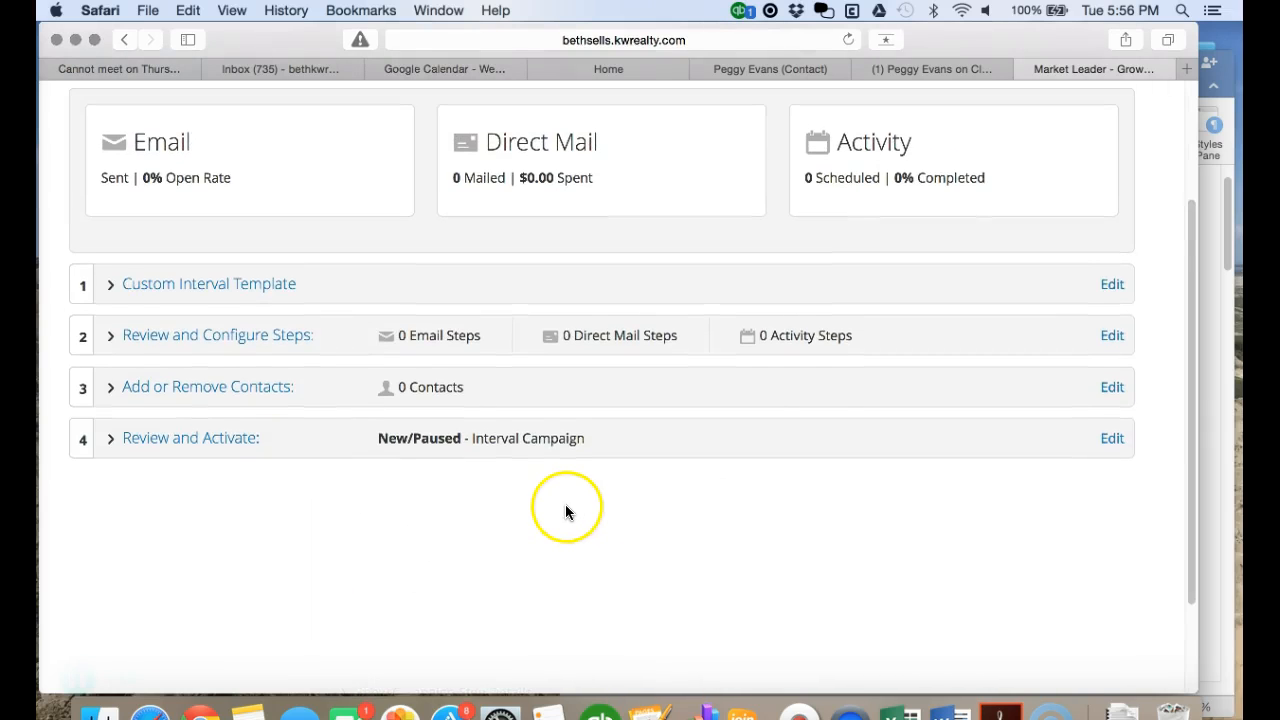
left_click(183, 295)
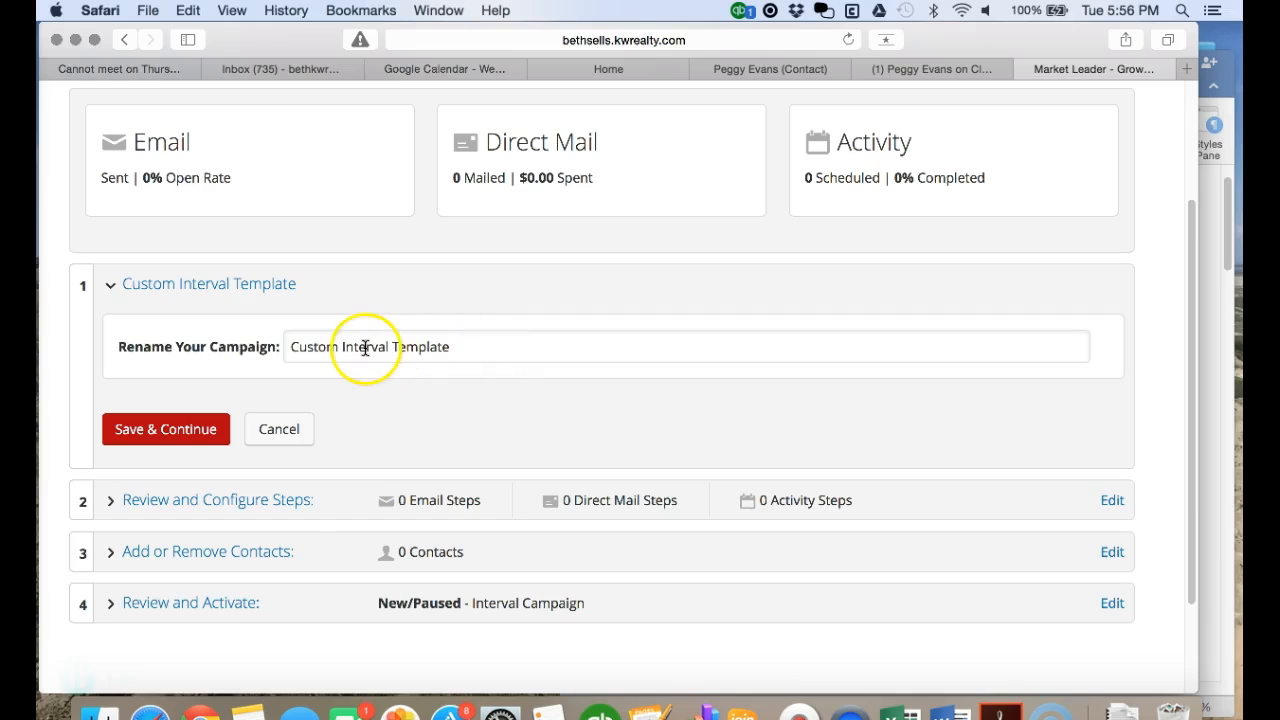
left_click_drag(338, 347, 287, 347)
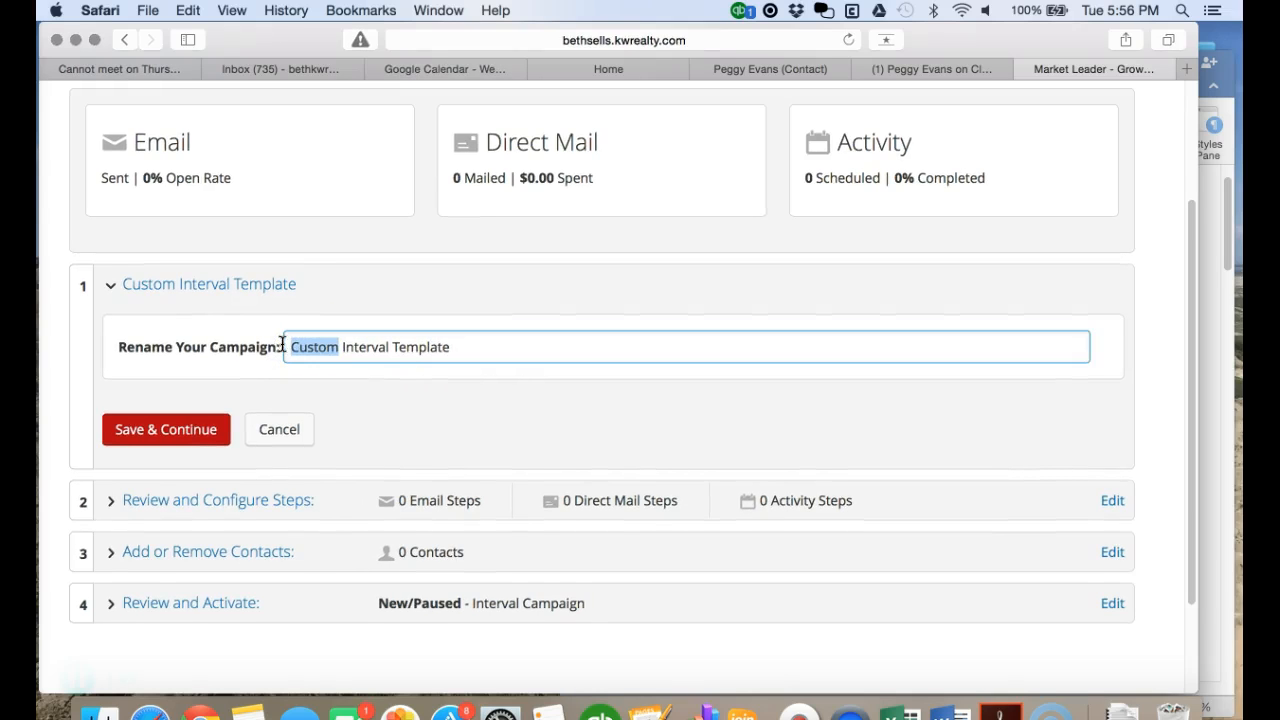
left_click_drag(457, 345, 283, 348)
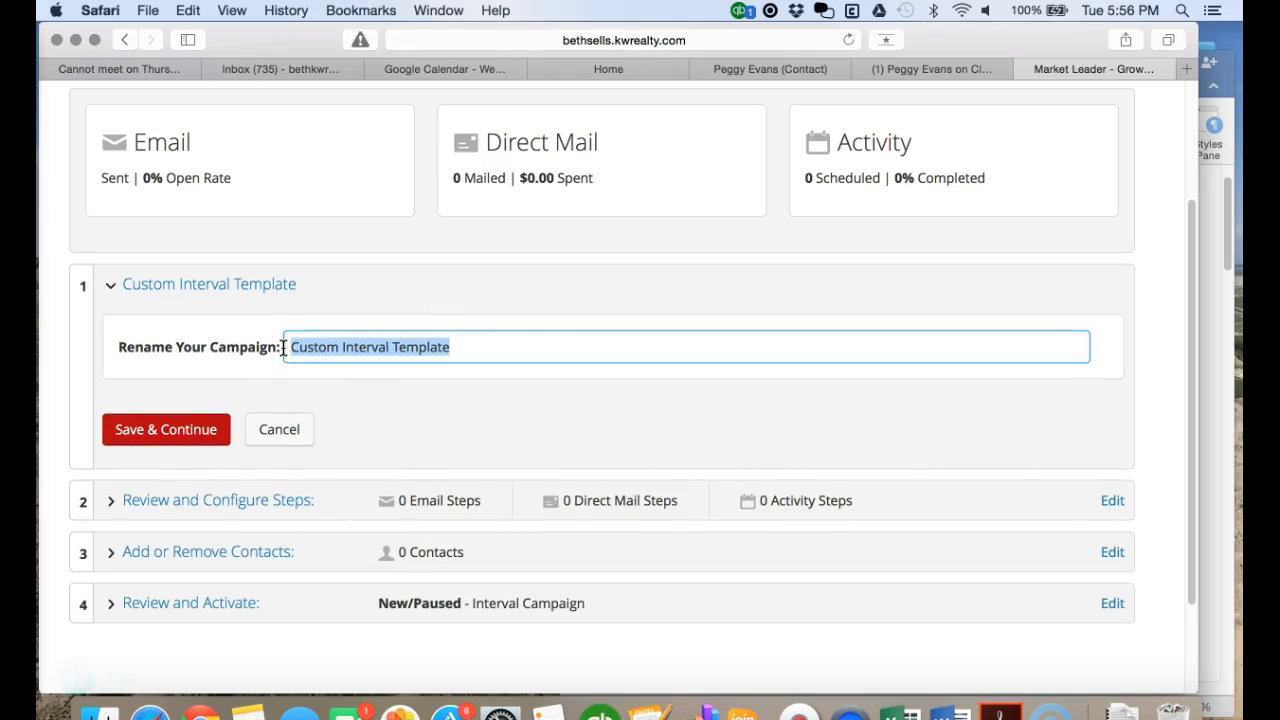
type("BizRoots' 33 Touch")
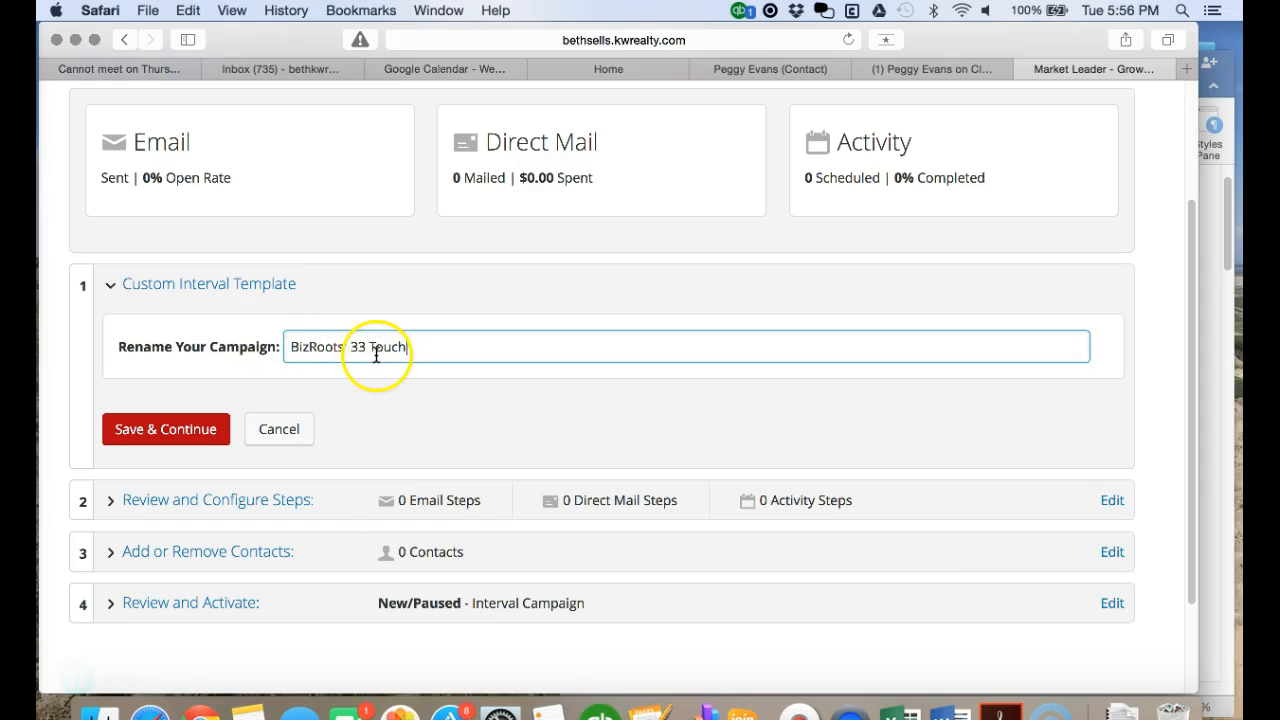
left_click(178, 429)
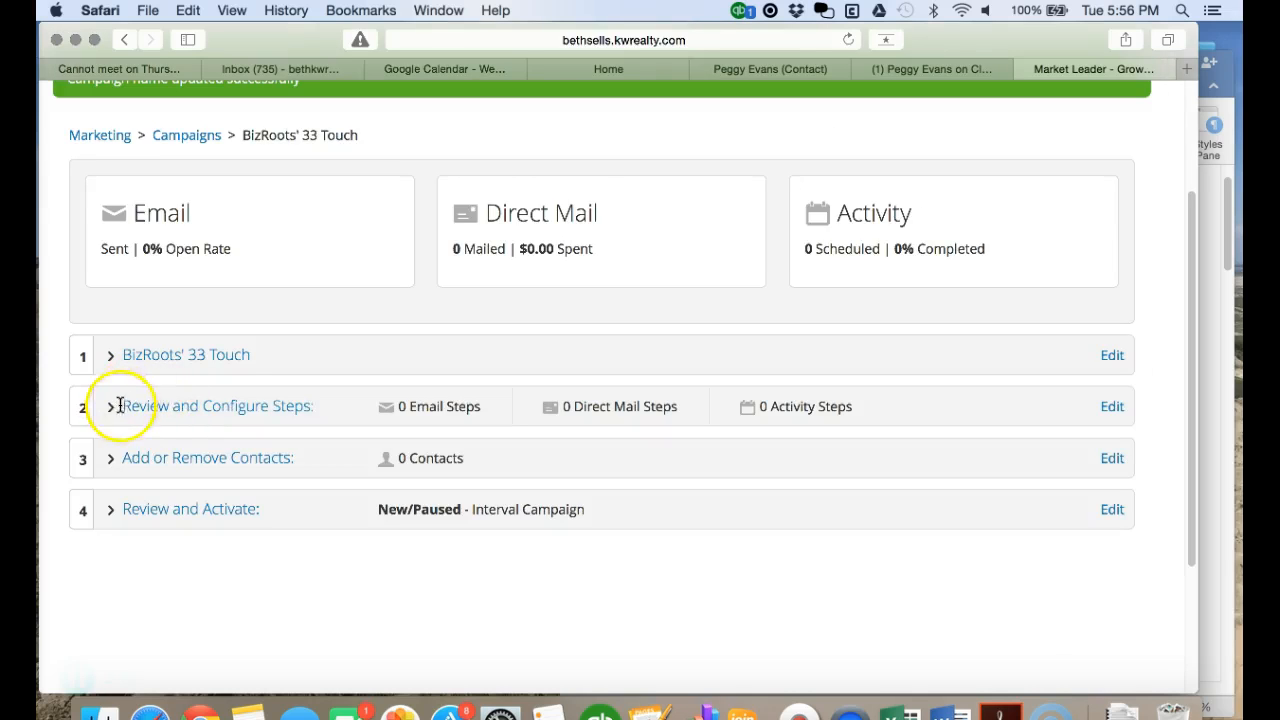
- Add an Email step to the 33 Touch campaign after checking the procedures document for the design
left_click(155, 410)
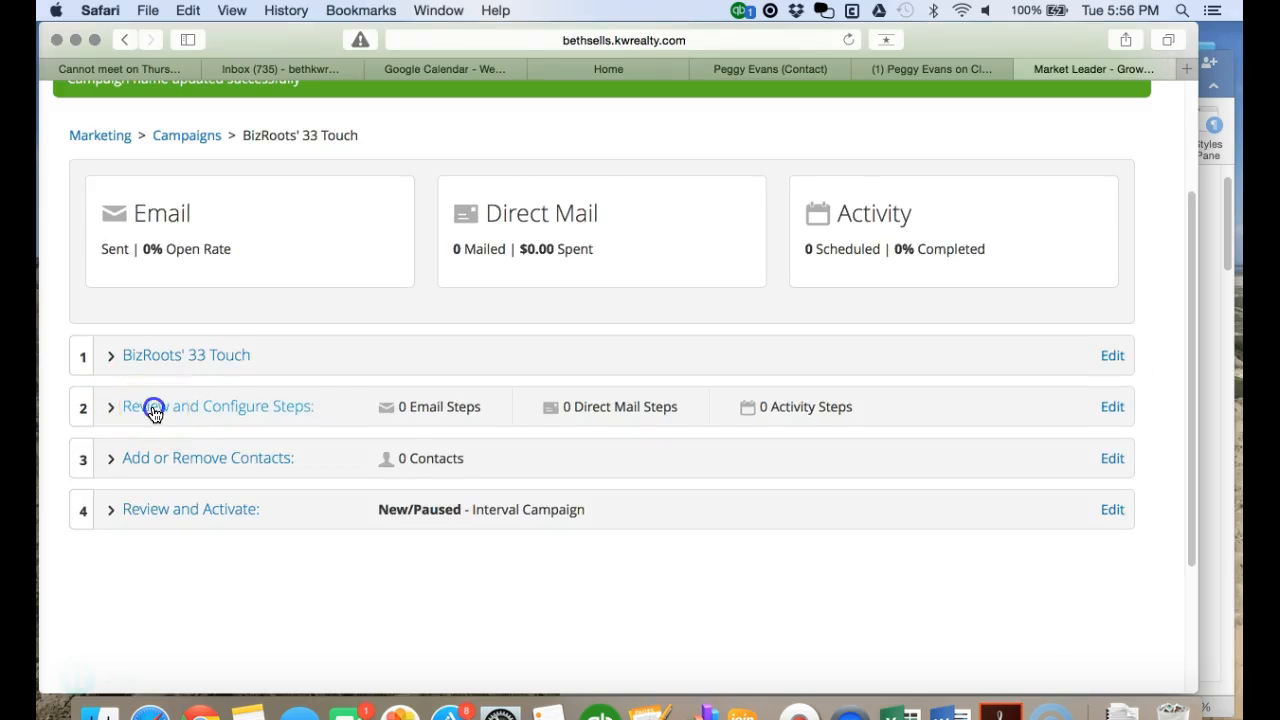
scroll(440, 460, "down", 2)
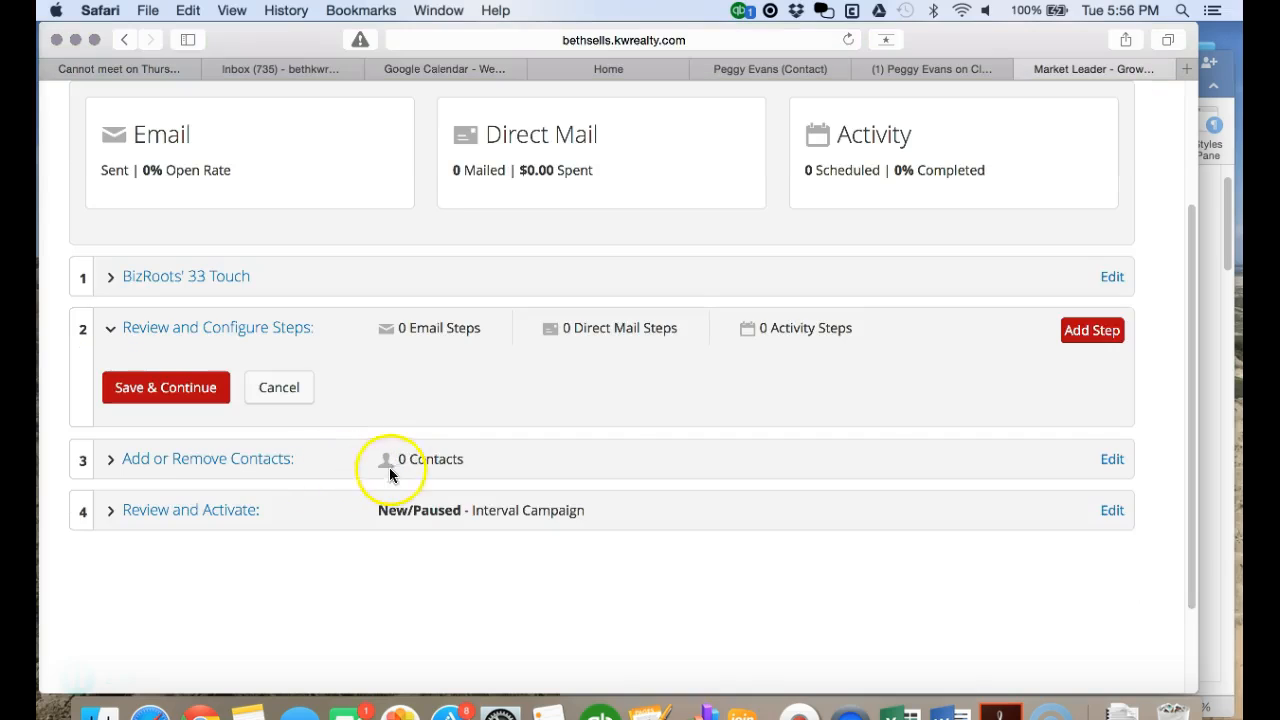
left_click(1095, 332)
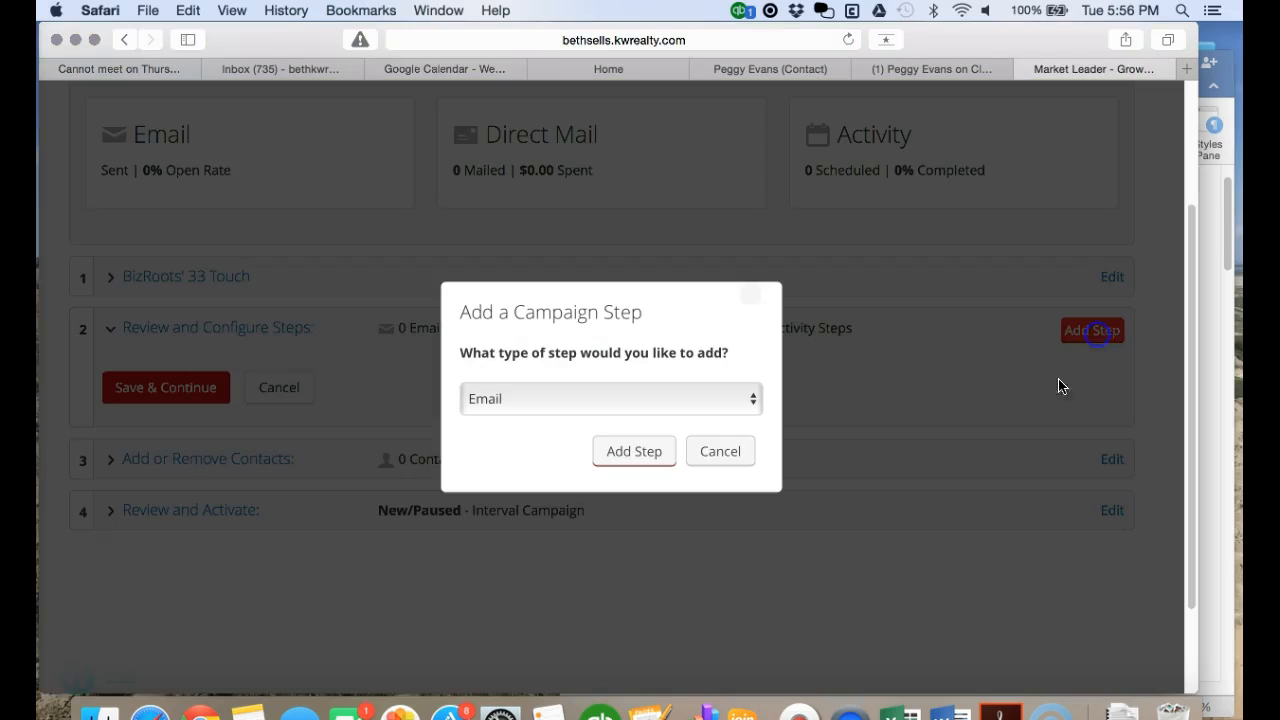
left_click(1211, 338)
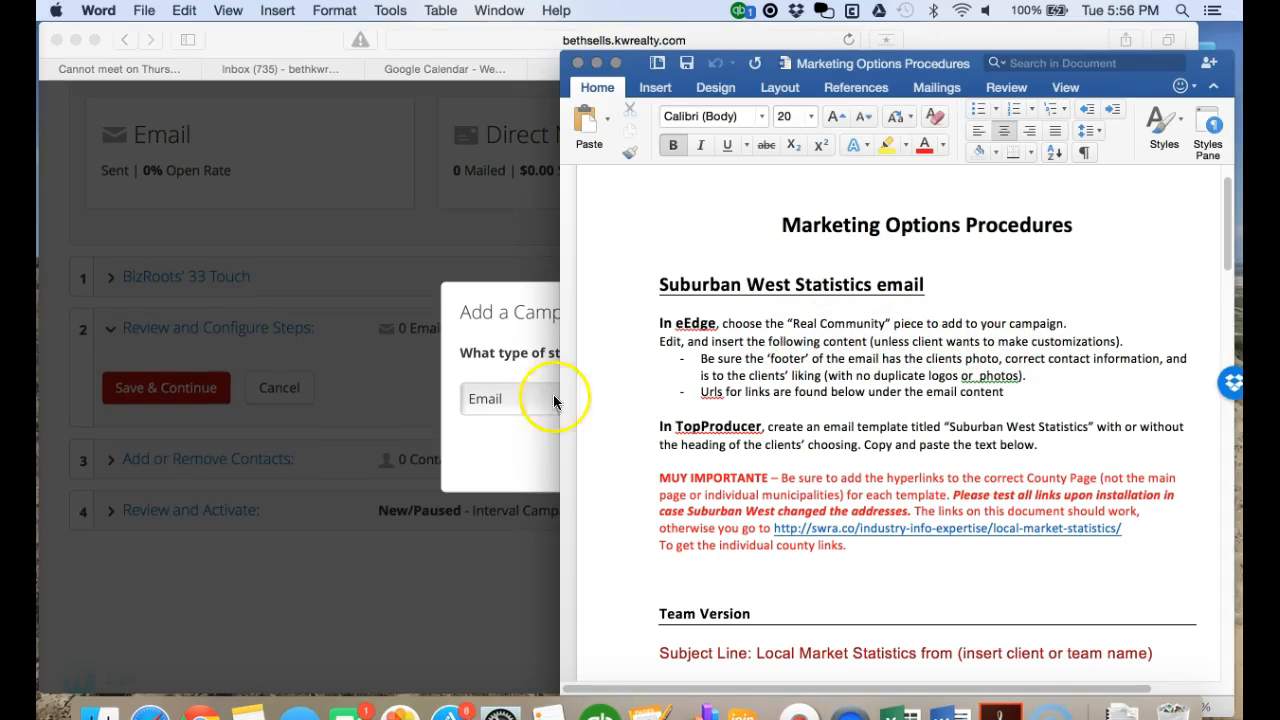
left_click(497, 438)
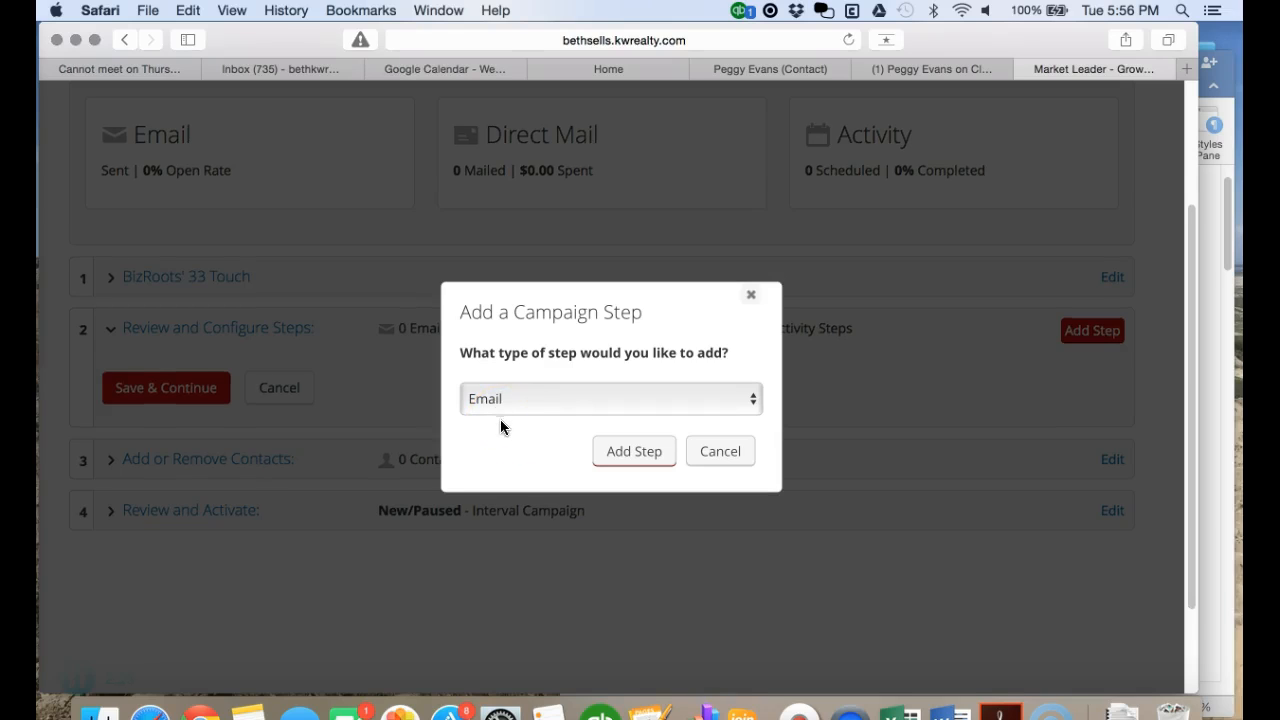
left_click(635, 456)
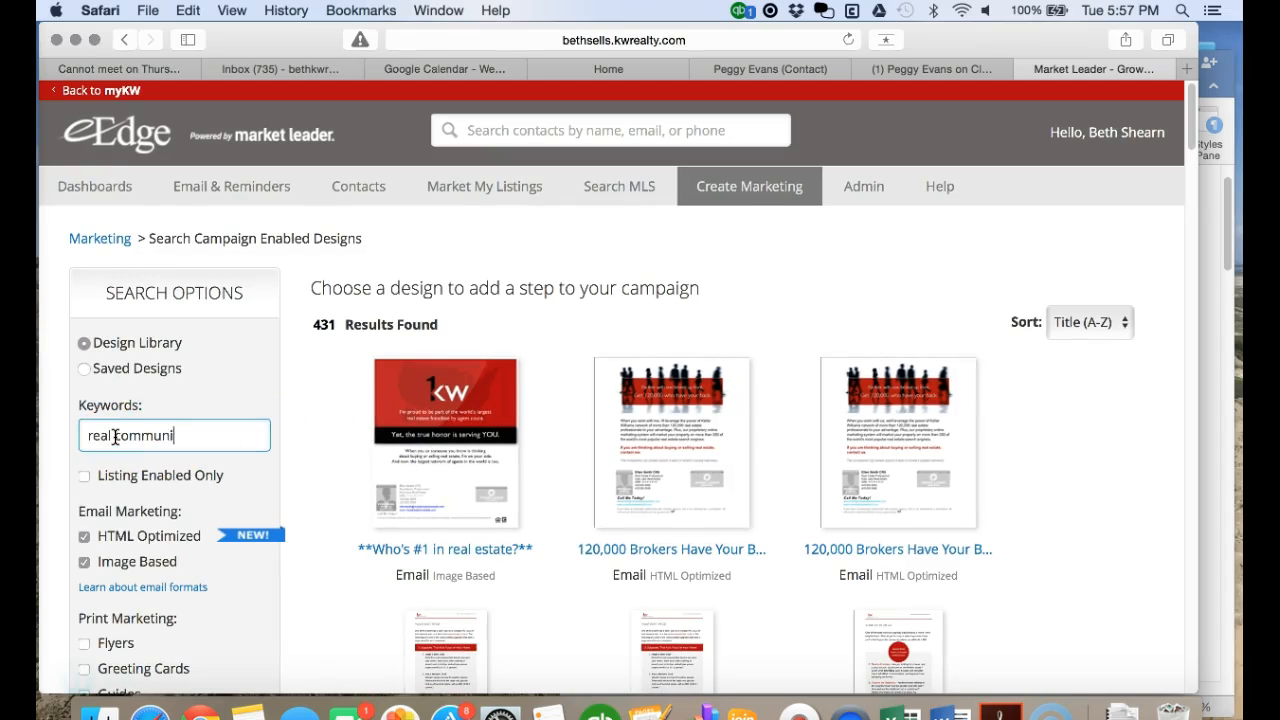
- Search designs for 'real community', exclude Image Based, and open the Real Community design
key("Return")
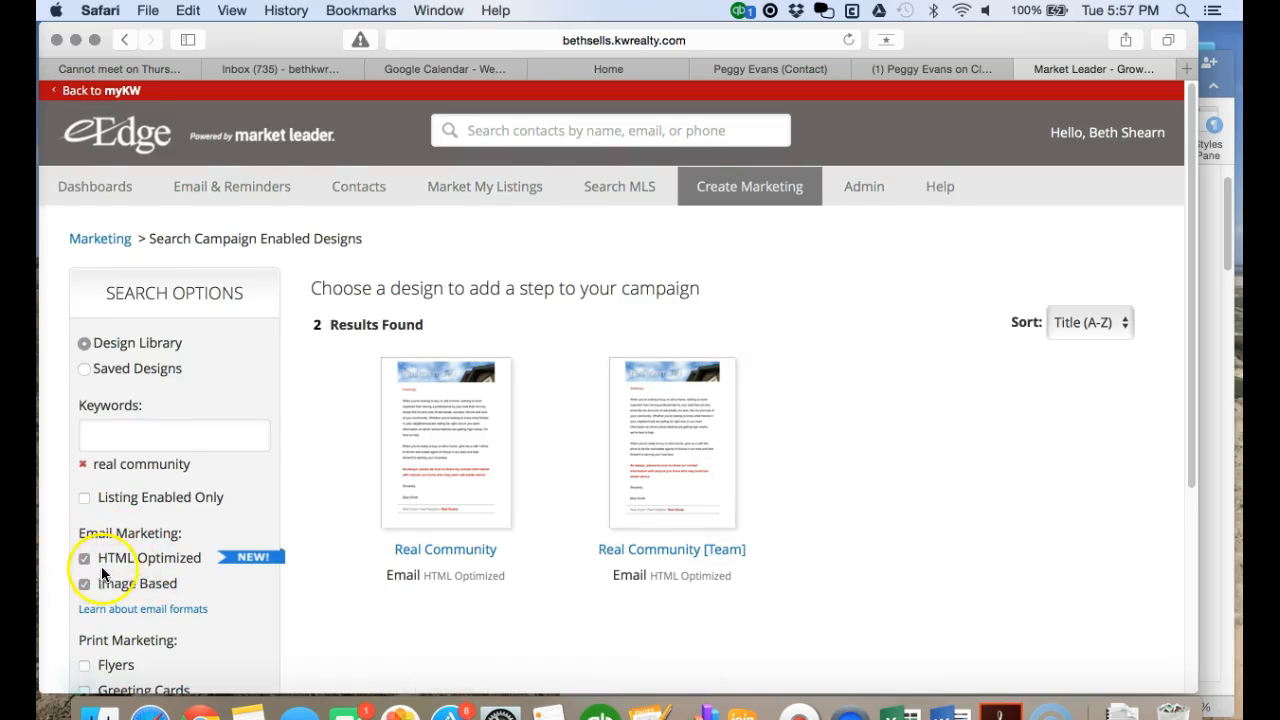
left_click(84, 584)
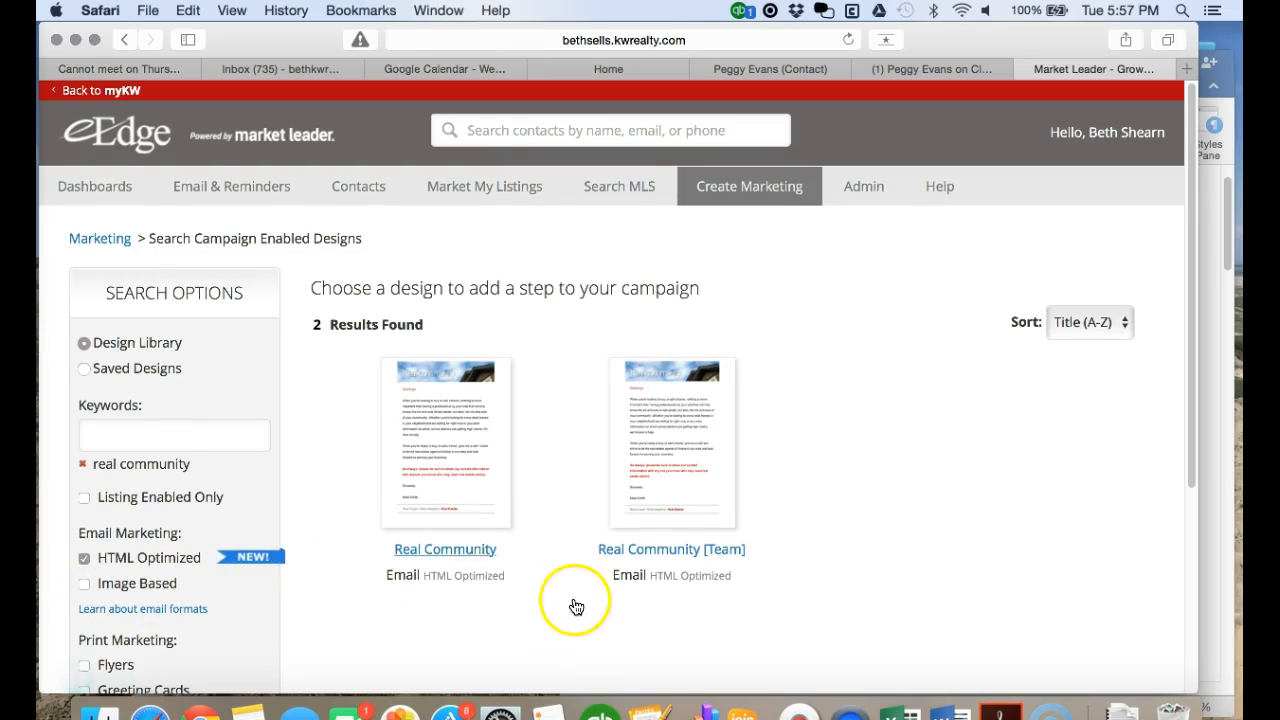
left_click(444, 553)
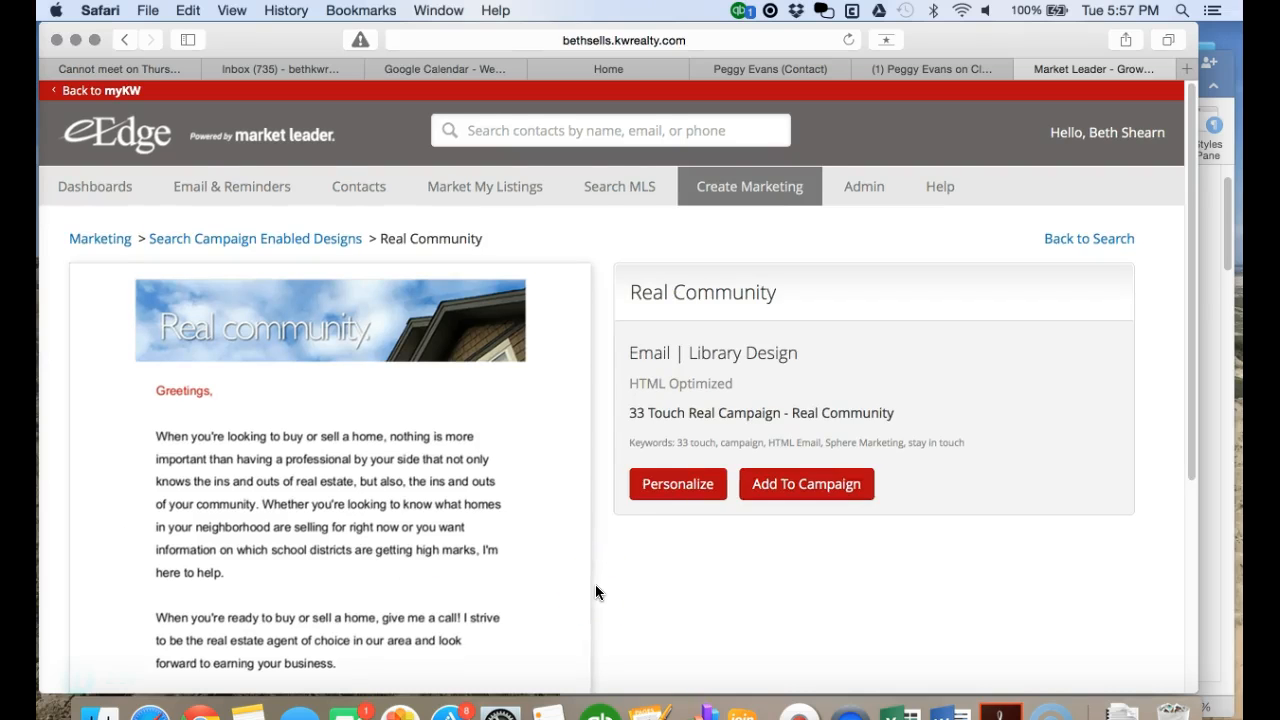
- Personalize the Real Community design and let its email editor load
left_click(674, 492)
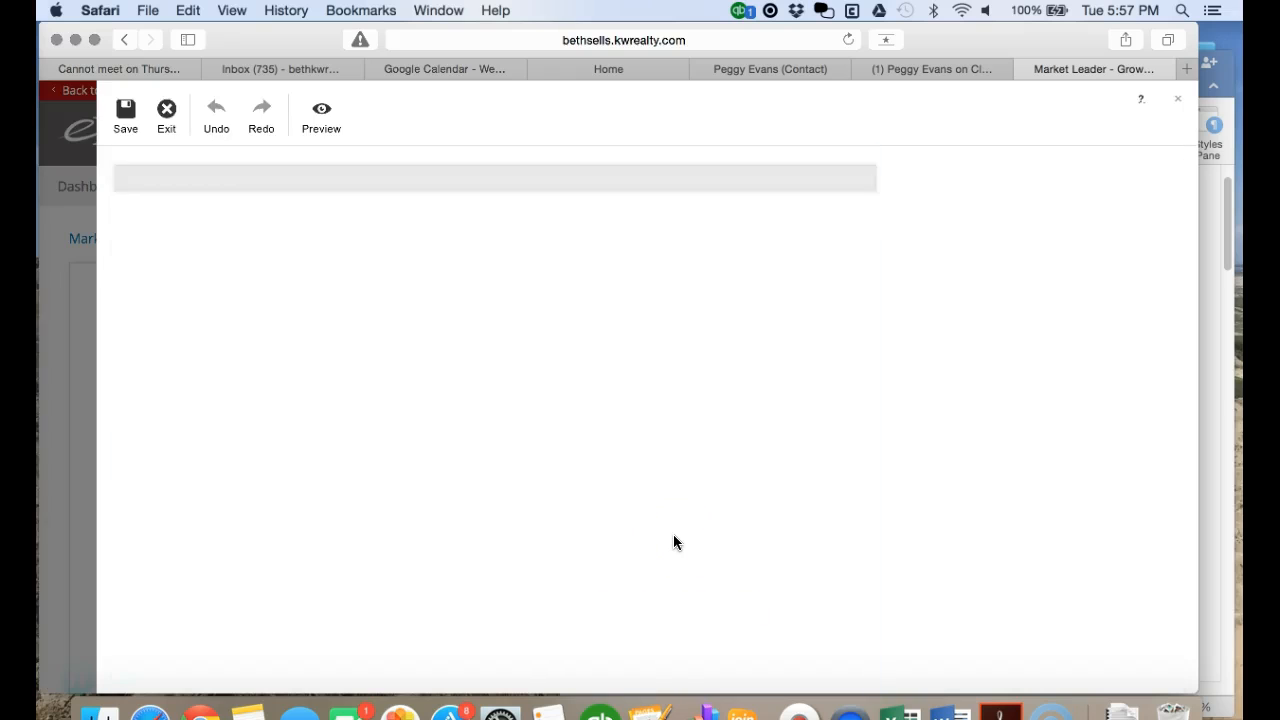
scroll(673, 541, "down", 5)
scroll(673, 541, "up", 4)
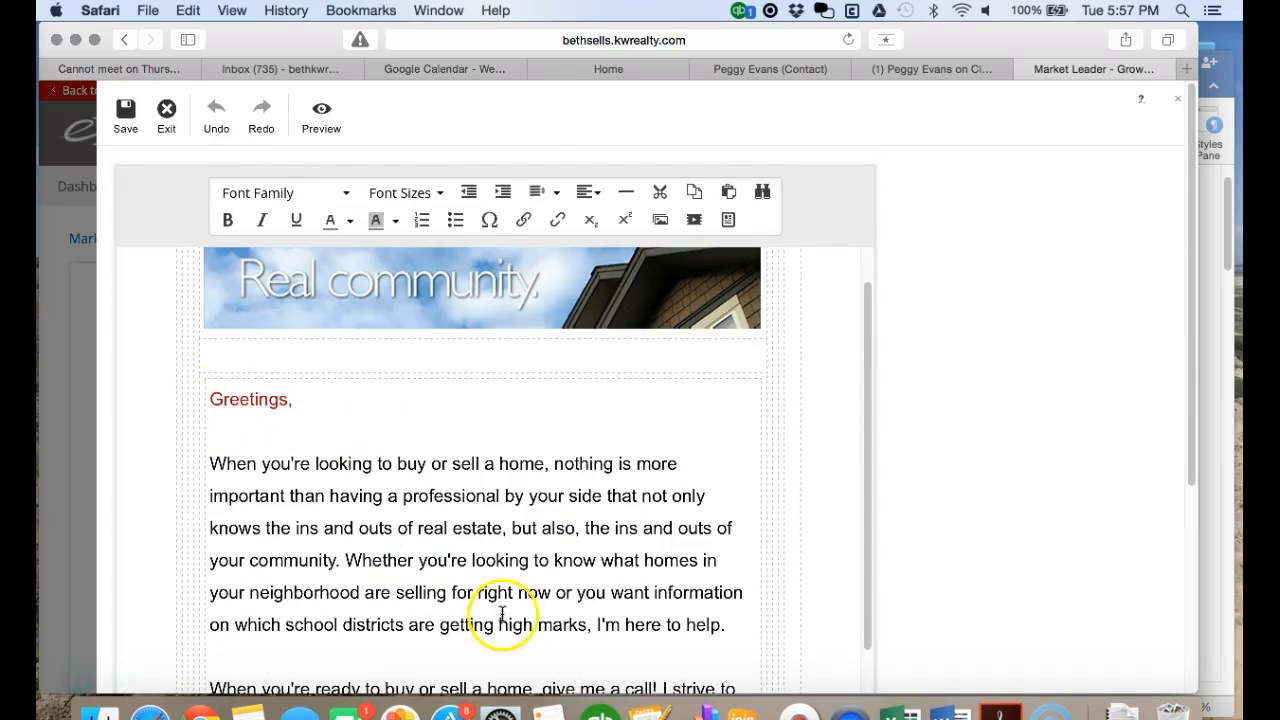
scroll(660, 580, "down", 2)
- Copy the Individual Agent letter text from the Word procedures document
left_click_drag(1197, 462, 957, 478)
left_click(1088, 475)
scroll(1001, 576, "down", 15)
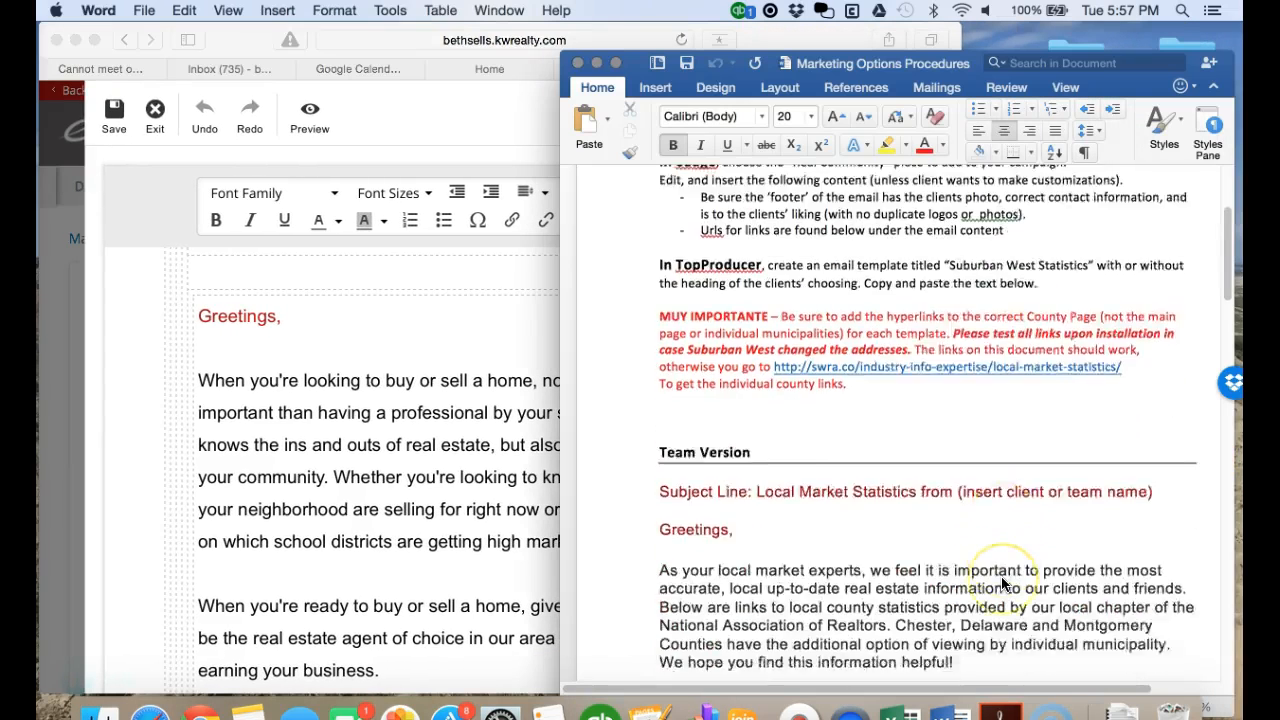
scroll(1001, 576, "down", 5)
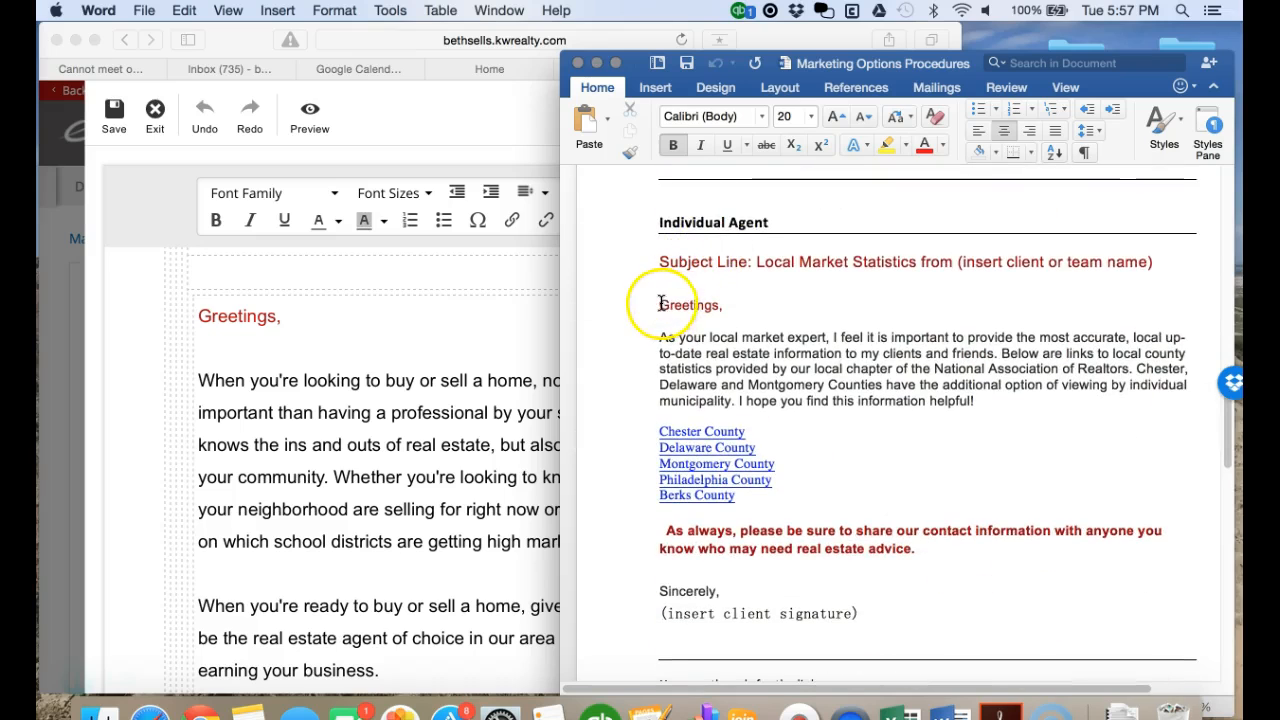
mouse_move(670, 315)
left_mouse_down()
mouse_move(801, 567)
mouse_move(860, 614)
left_mouse_up()
right_click(790, 360)
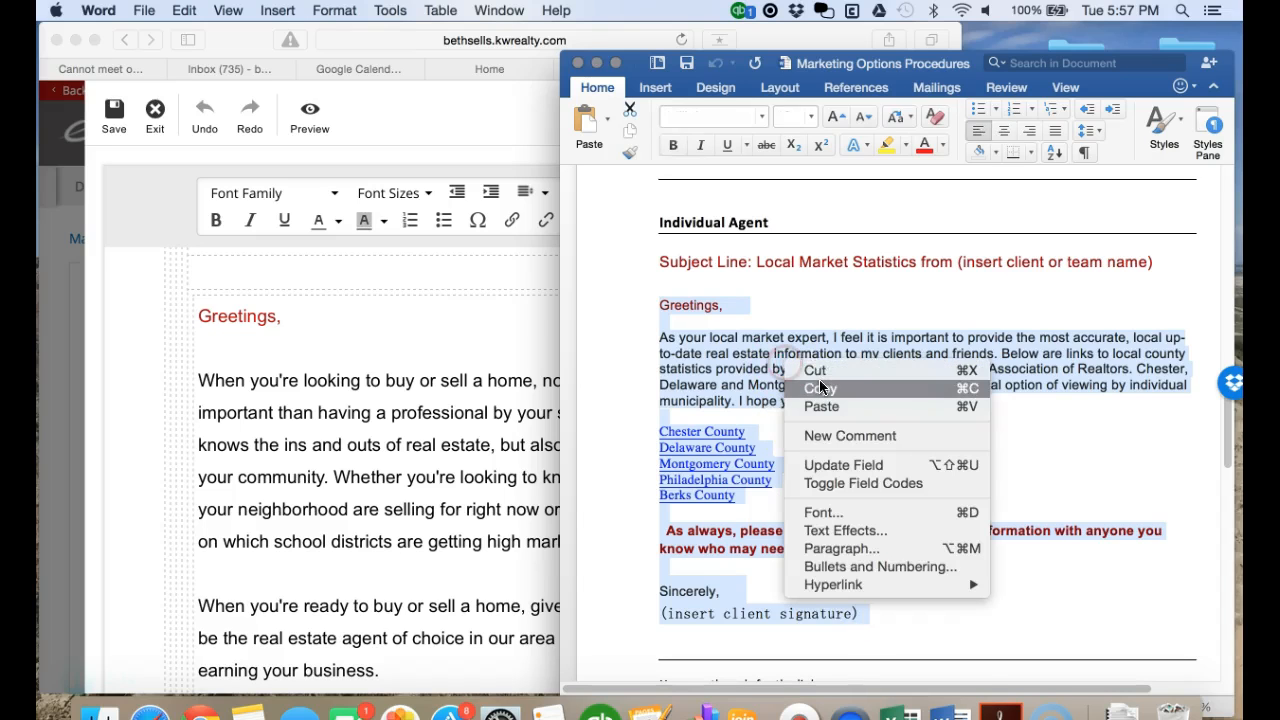
left_click(820, 387)
- Select the email's existing body text down to 'Sincerely,' in the eEdge editor
left_click(283, 377)
left_click_drag(199, 314, 456, 648)
left_click_drag(481, 693, 504, 693)
- Paste the Individual Agent letter over the selected email body
right_click(357, 443)
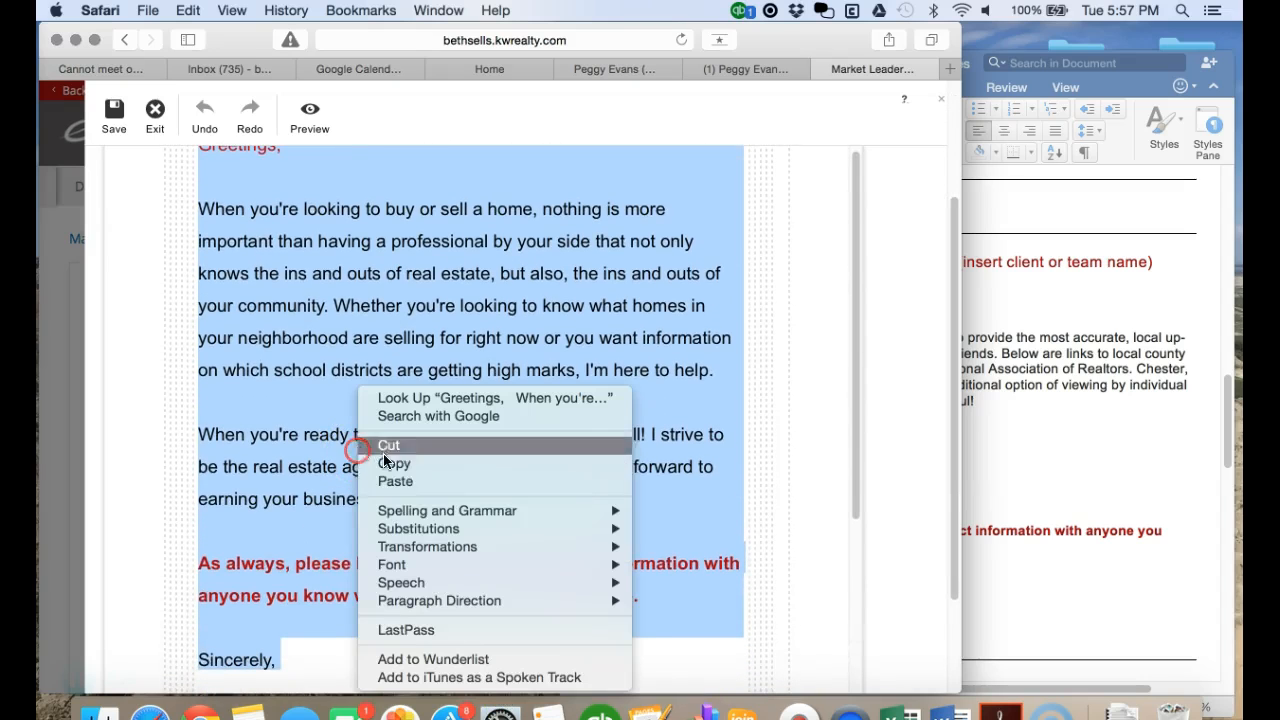
left_click(411, 478)
scroll(414, 482, "up", 4)
- Make the 'Greetings,' line red and bold, undoing an accidental red highlight first
left_click_drag(276, 338, 207, 331)
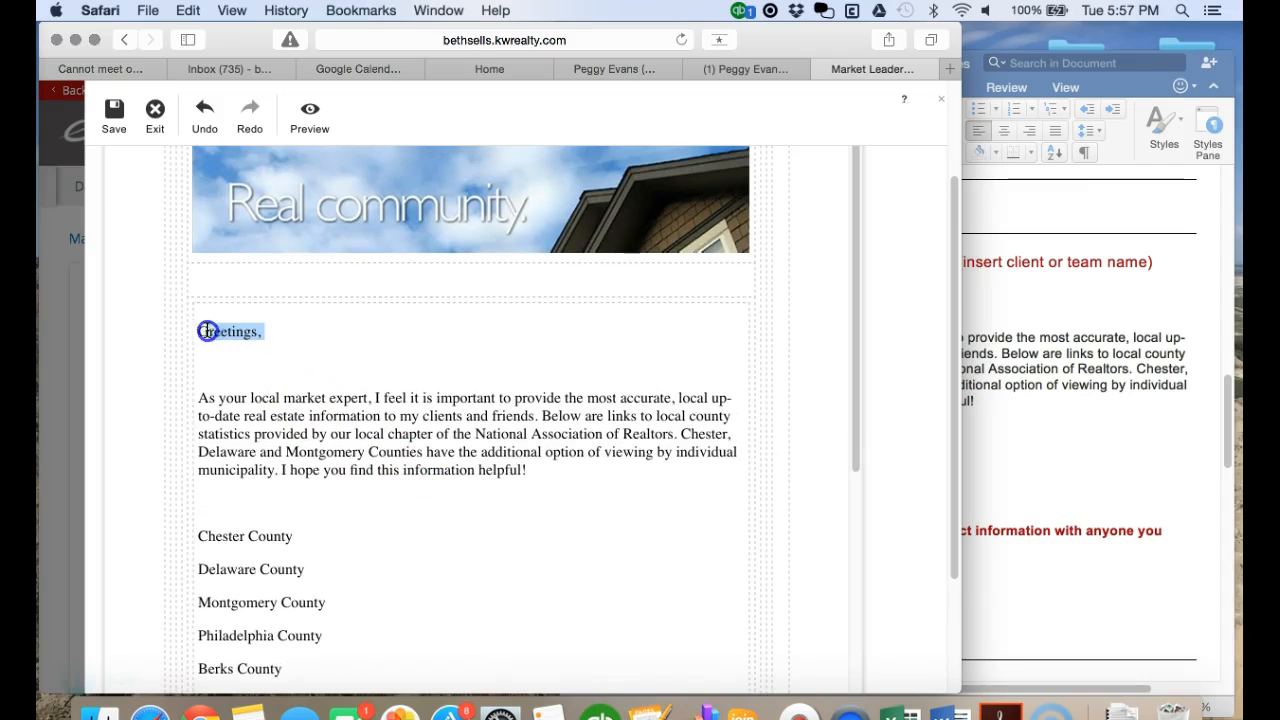
left_click(385, 227)
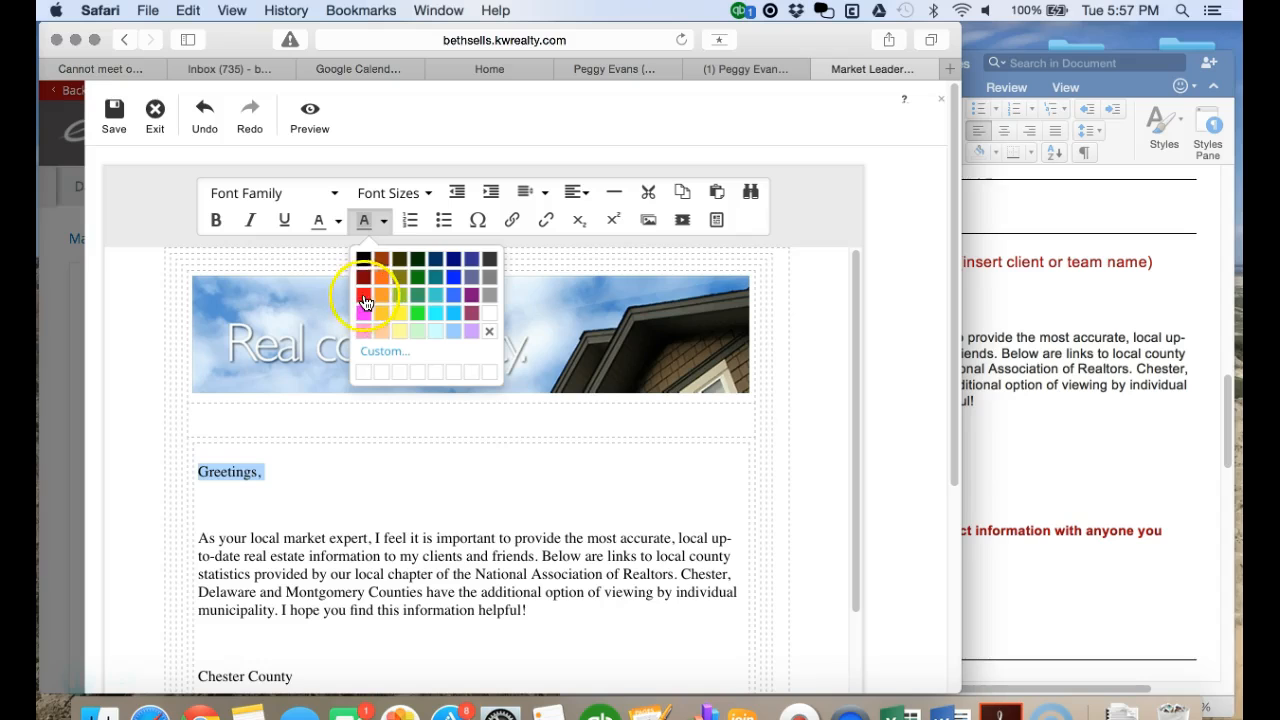
left_click(365, 302)
scroll(386, 491, "down", 3)
scroll(400, 470, "up", 3)
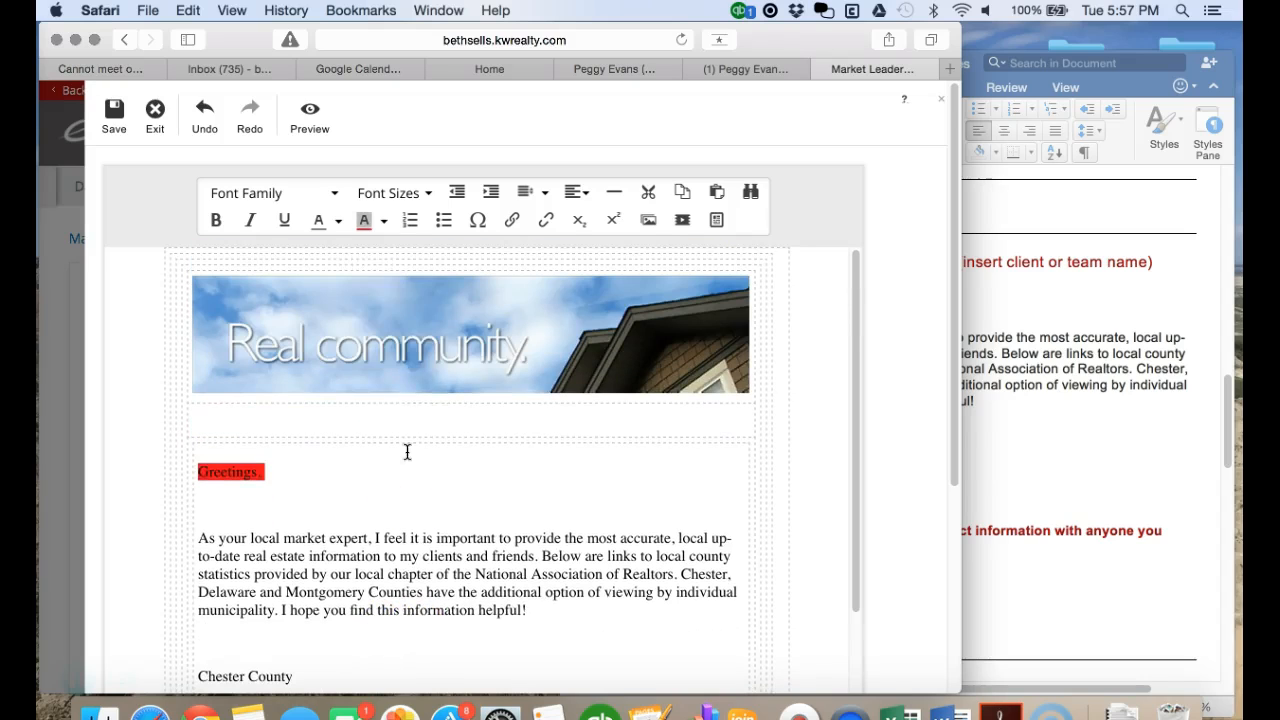
left_click_drag(284, 475, 246, 475)
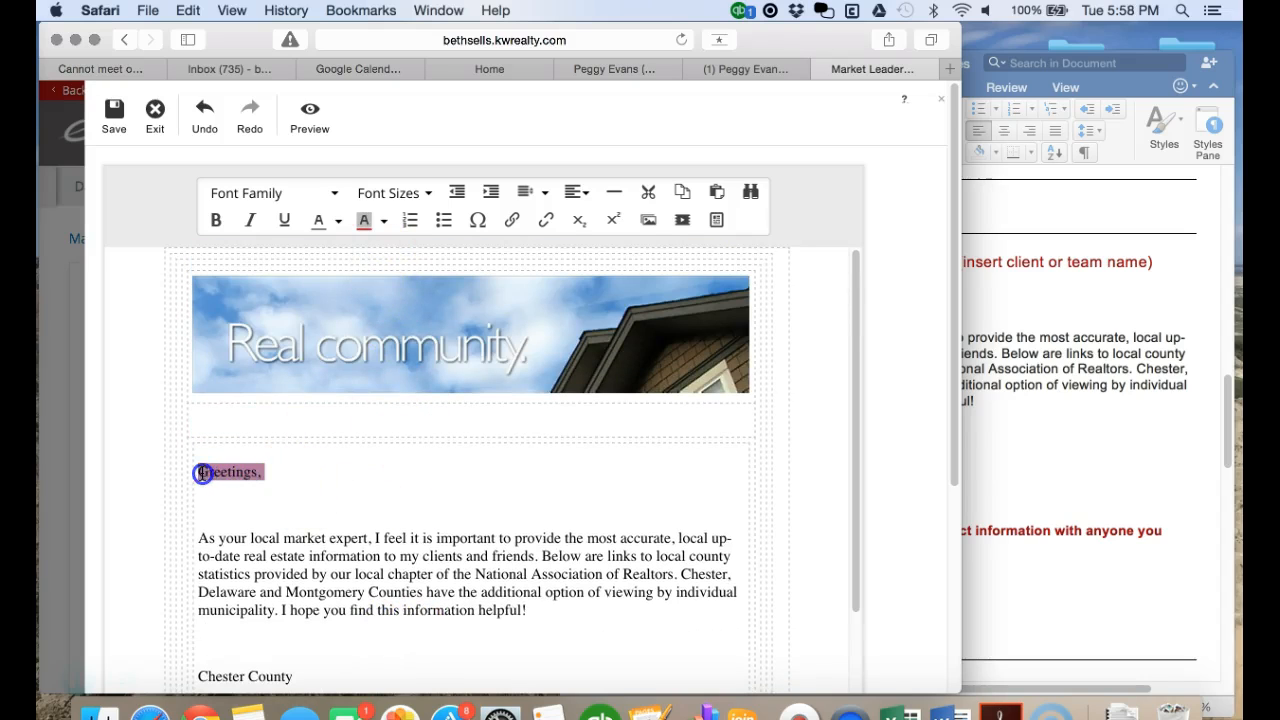
left_click(205, 116)
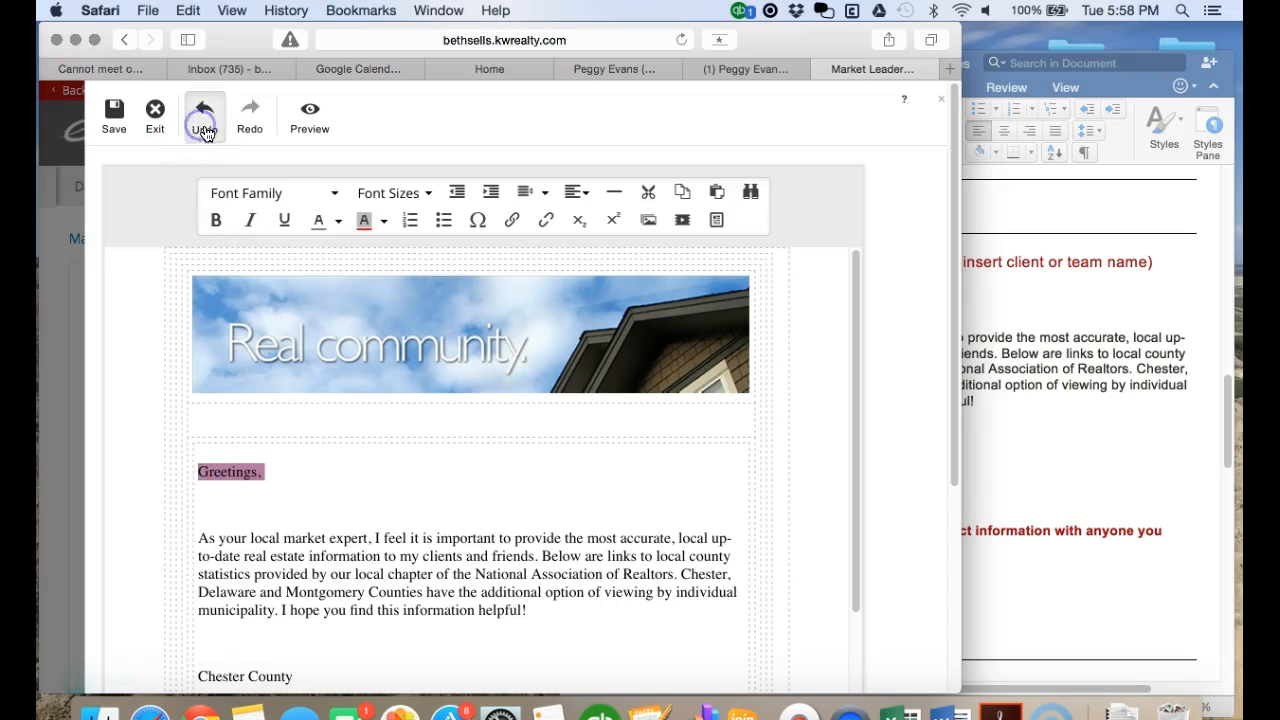
left_click(205, 116)
left_click_drag(265, 474, 201, 471)
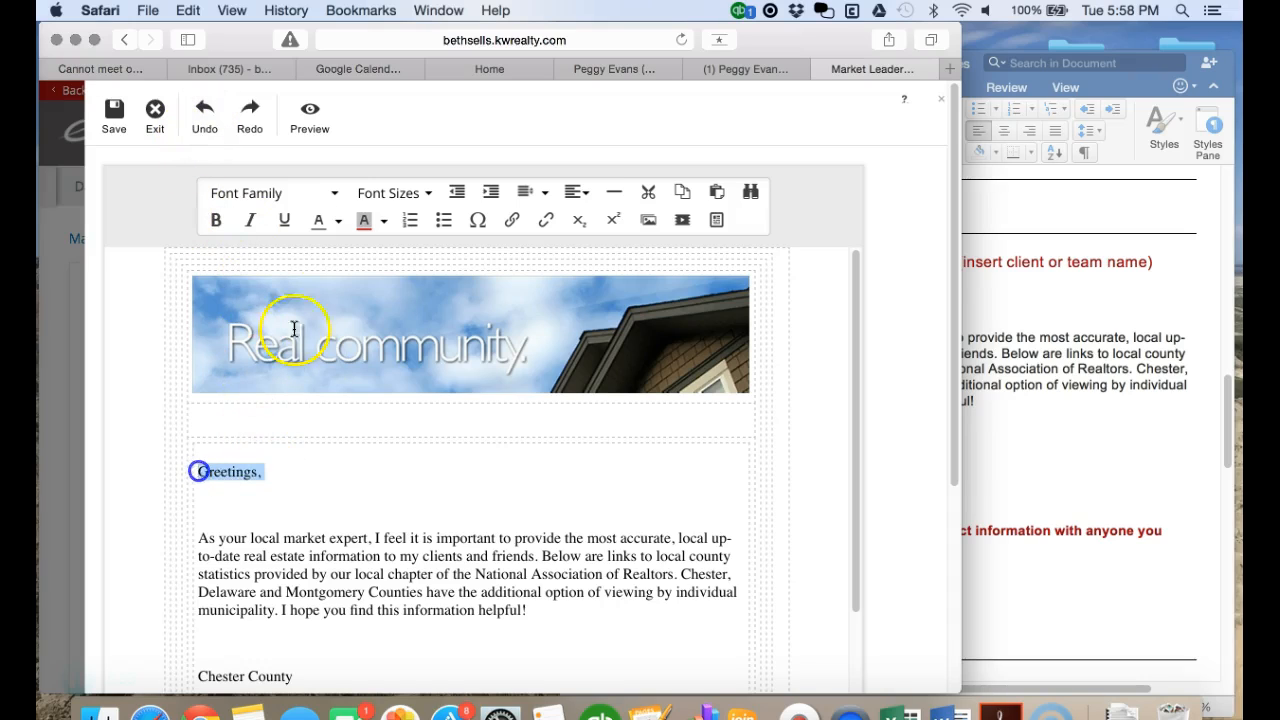
left_click(334, 221)
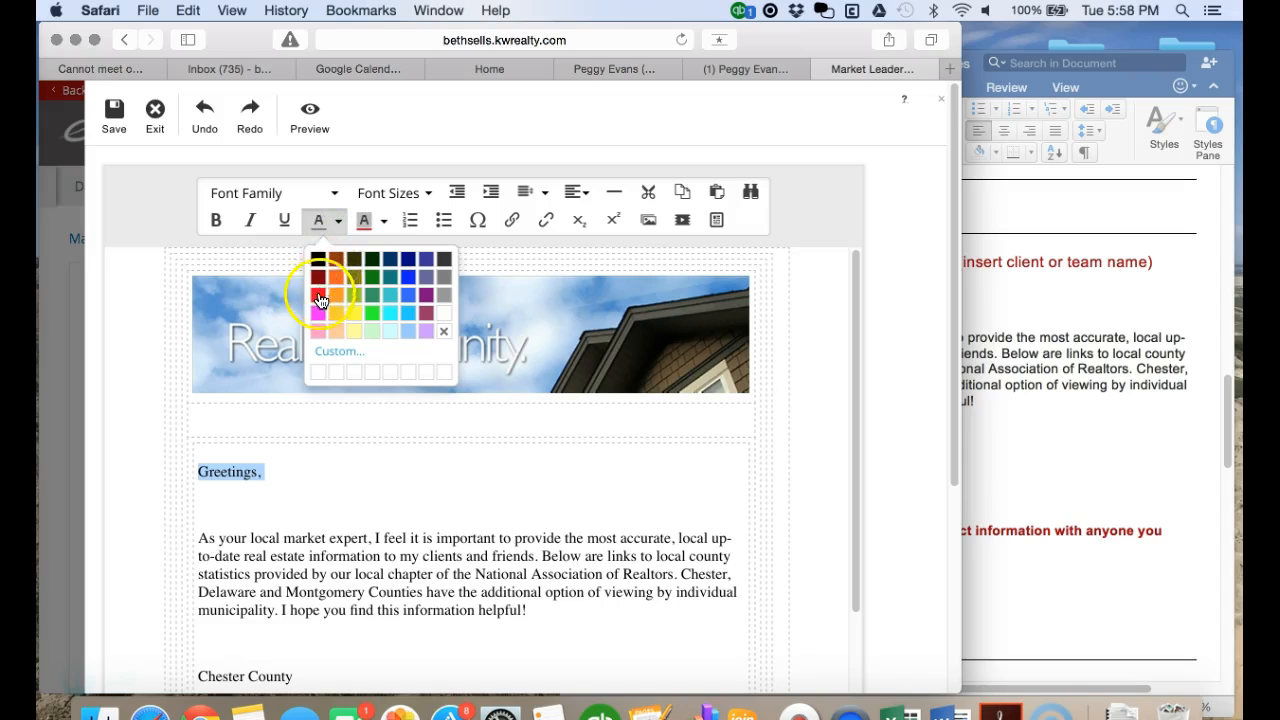
left_click(319, 300)
left_click(216, 221)
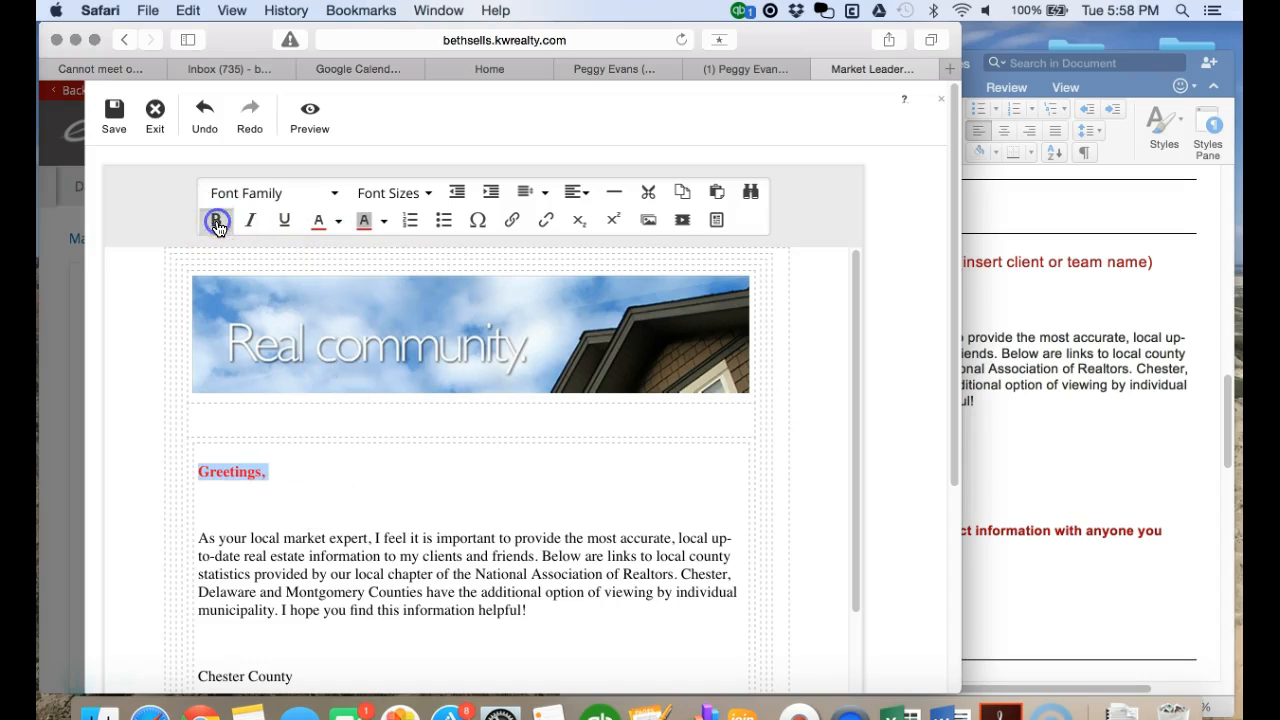
scroll(417, 477, "down", 5)
- Delete the client signature placeholder and blank lines so the agent's name follows 'Sincerely,'
scroll(417, 477, "down", 3)
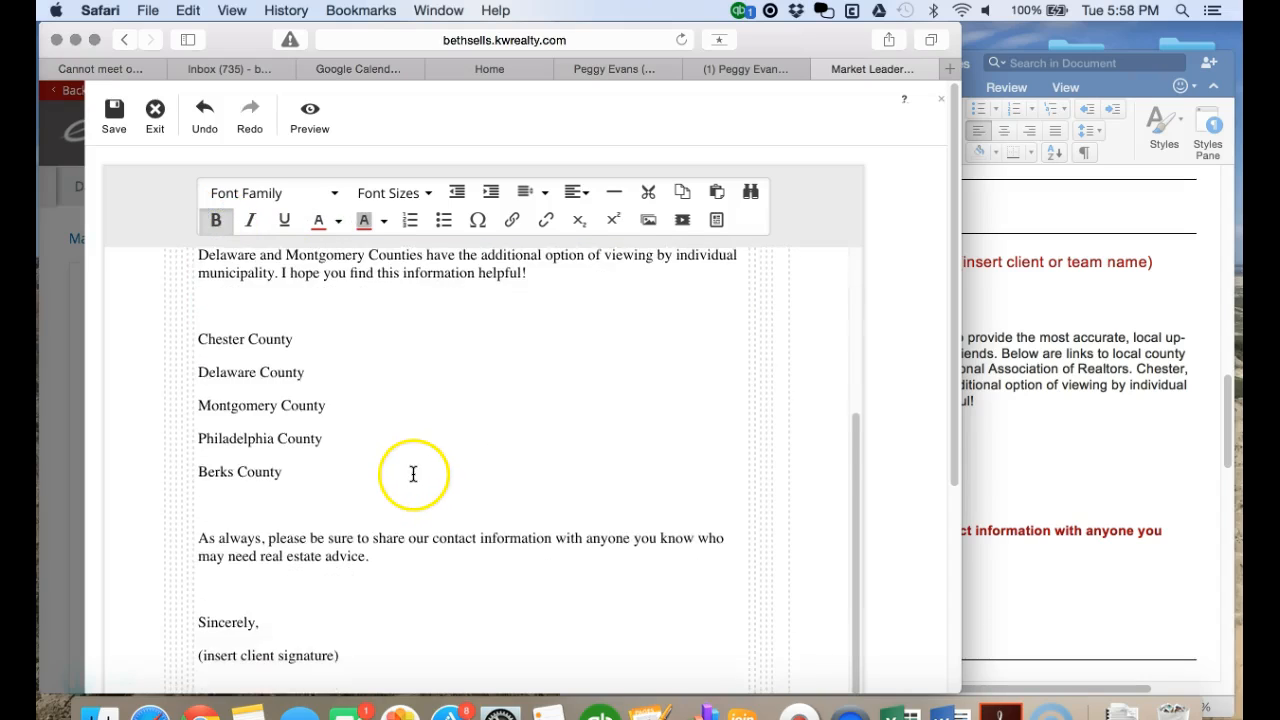
left_click_drag(340, 542, 261, 545)
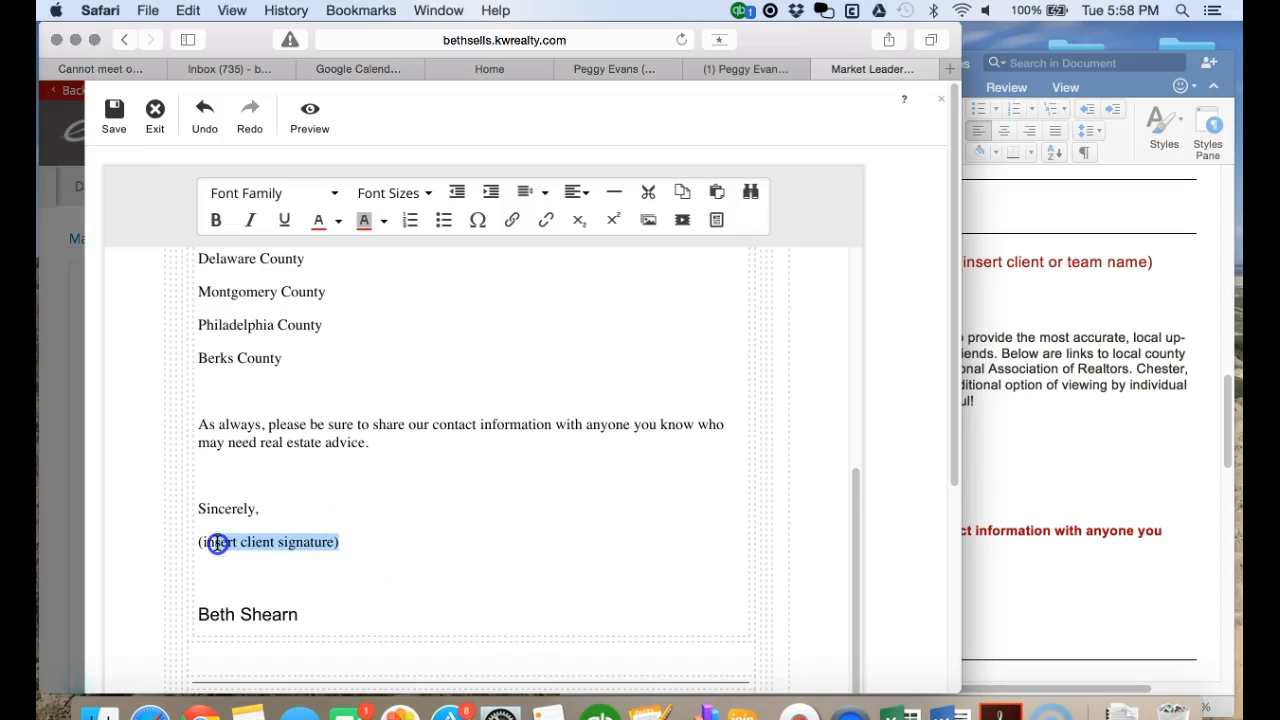
key("BackSpace")
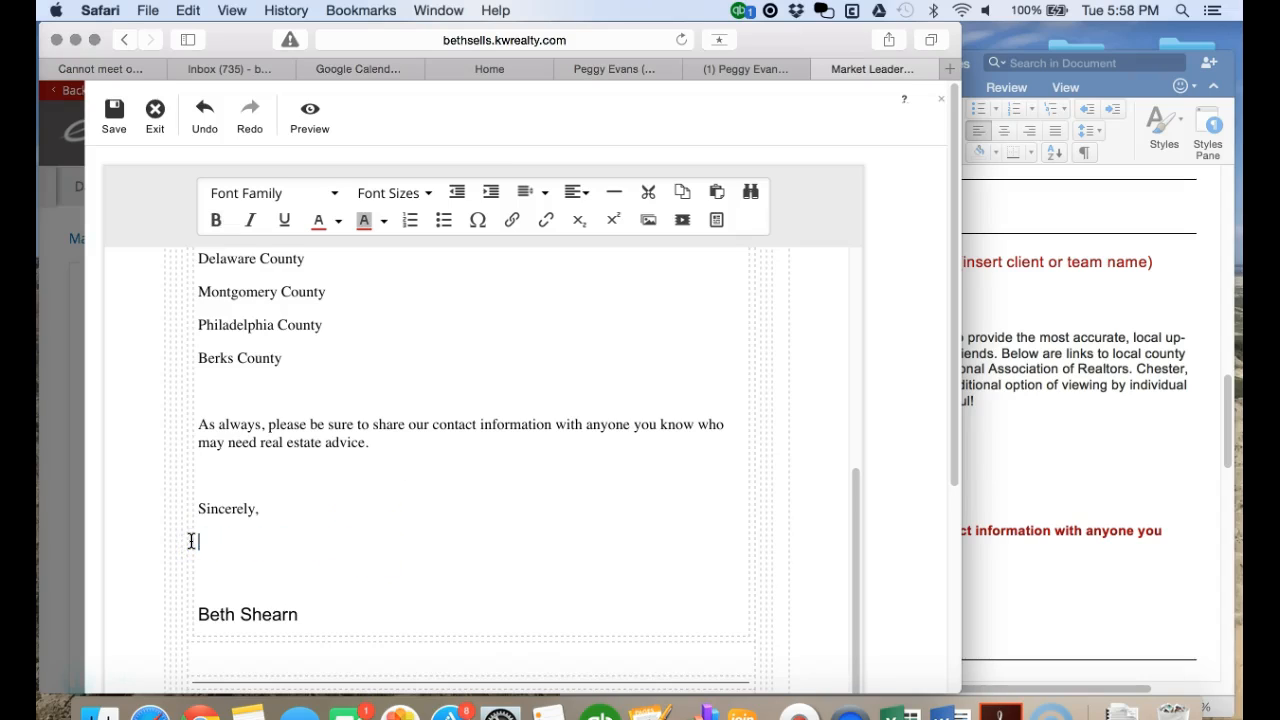
key("BackSpace")
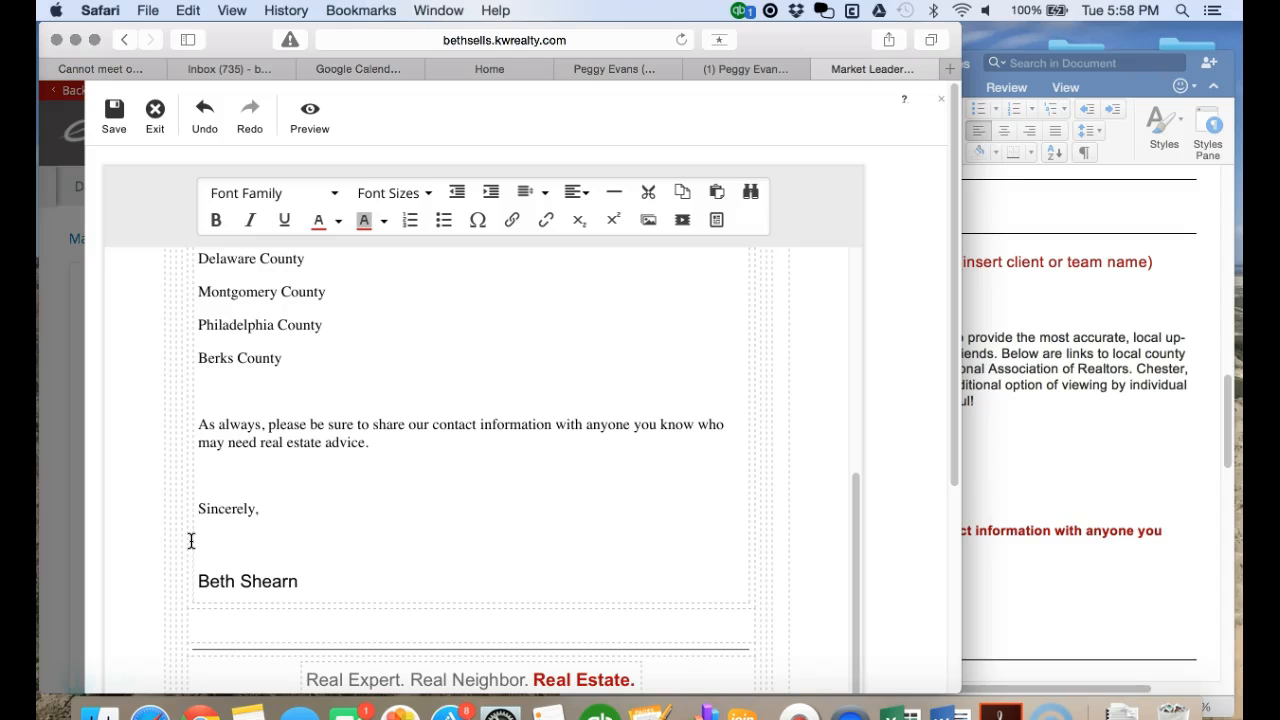
key("BackSpace")
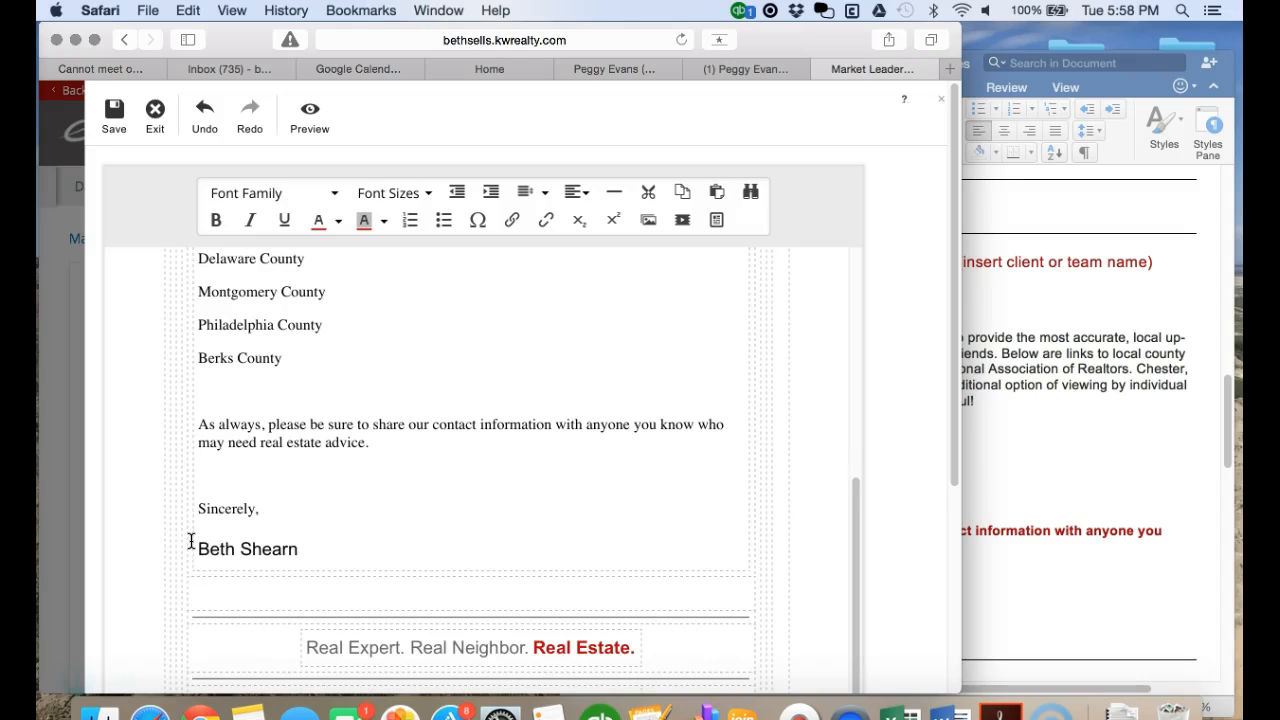
scroll(457, 462, "up", 8)
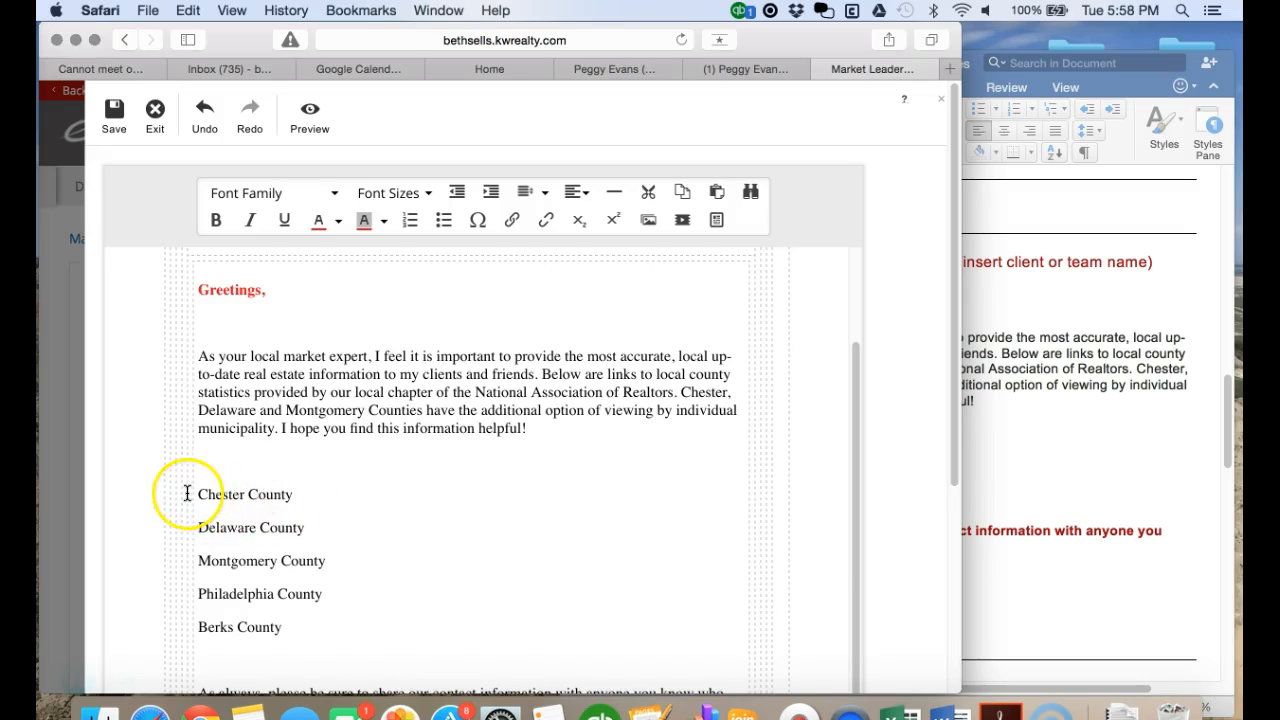
- Copy the Chester County market-report URL from Word and select the email's Chester County line
left_click(1014, 576)
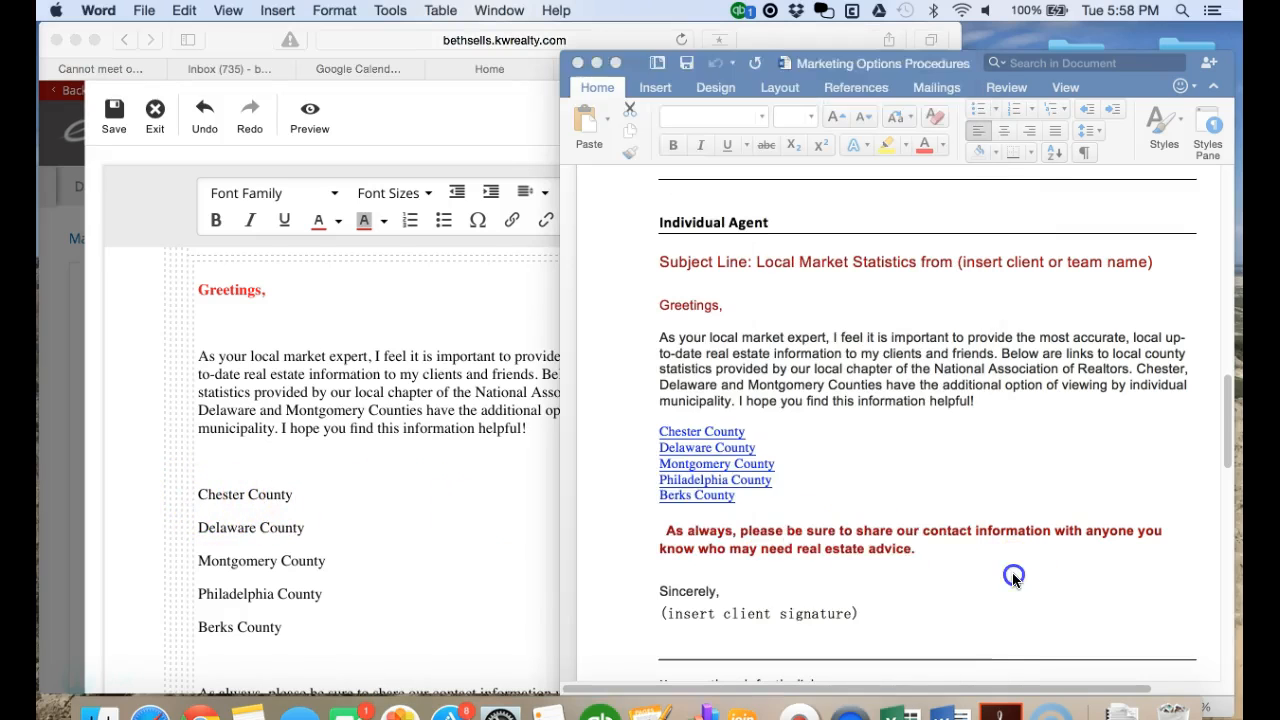
left_click(812, 494)
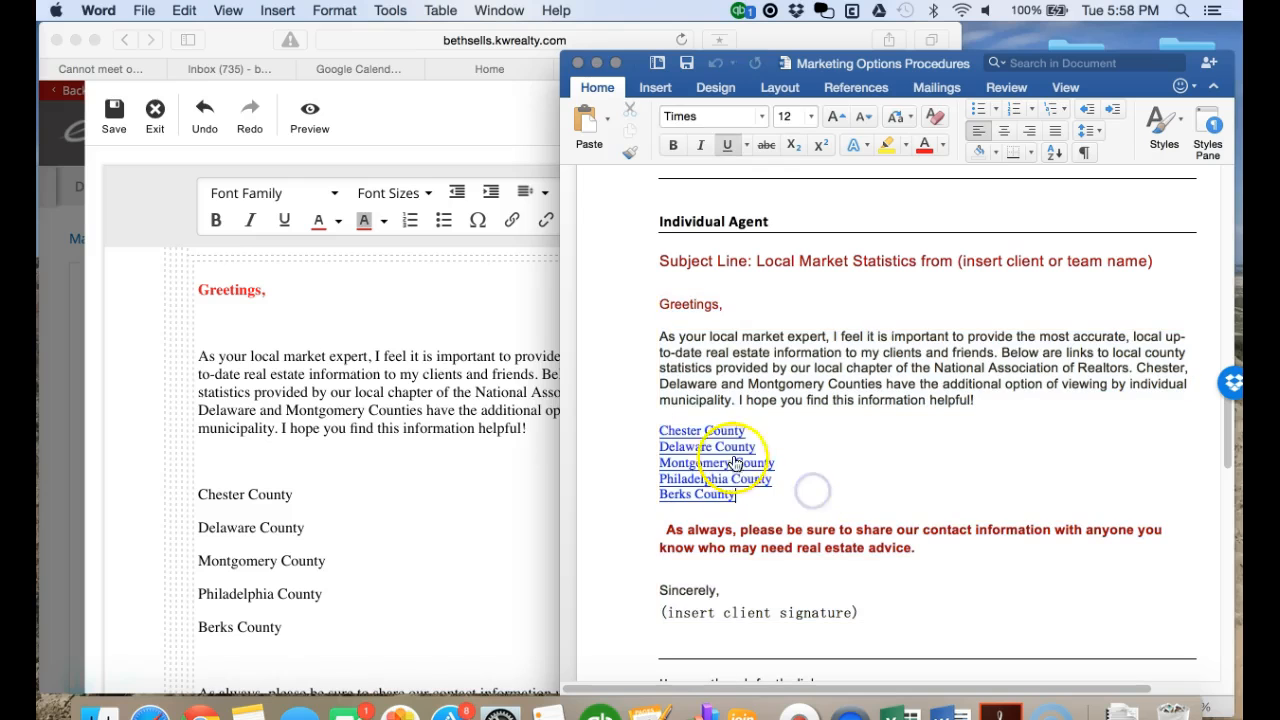
scroll(876, 538, "down", 3)
scroll(876, 538, "down", 3)
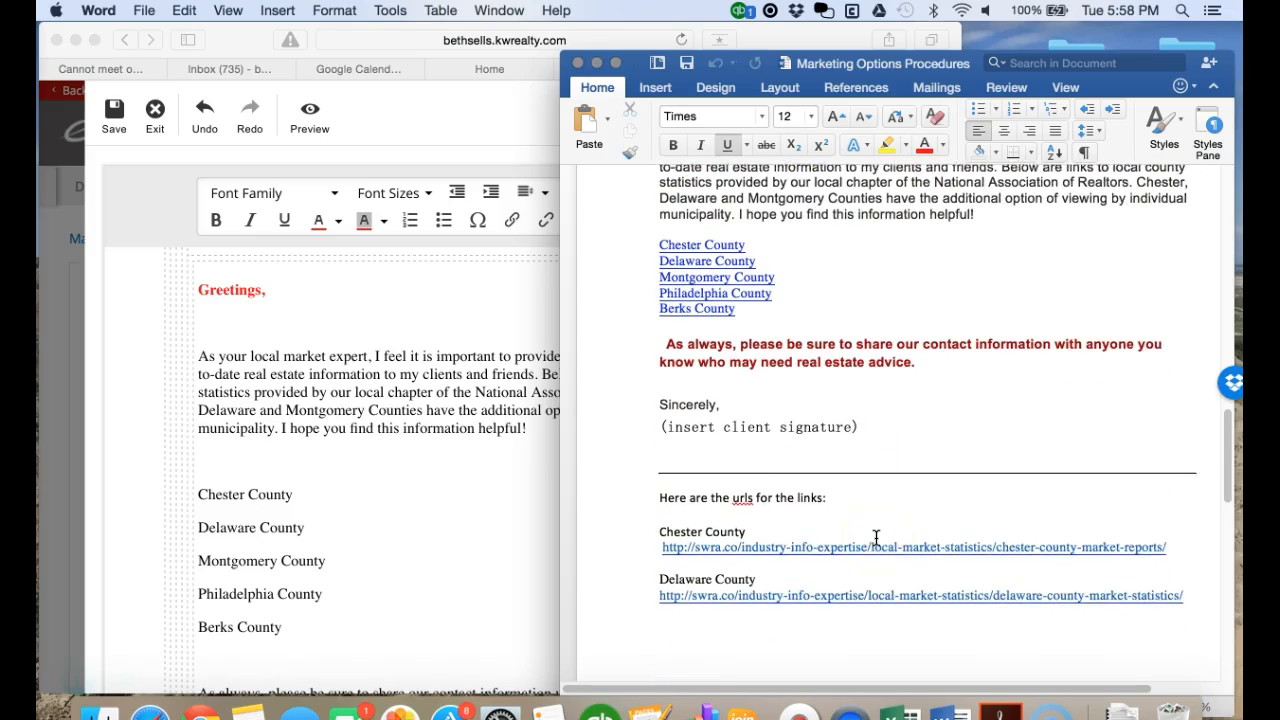
left_click_drag(1169, 542, 674, 545)
right_click(764, 541)
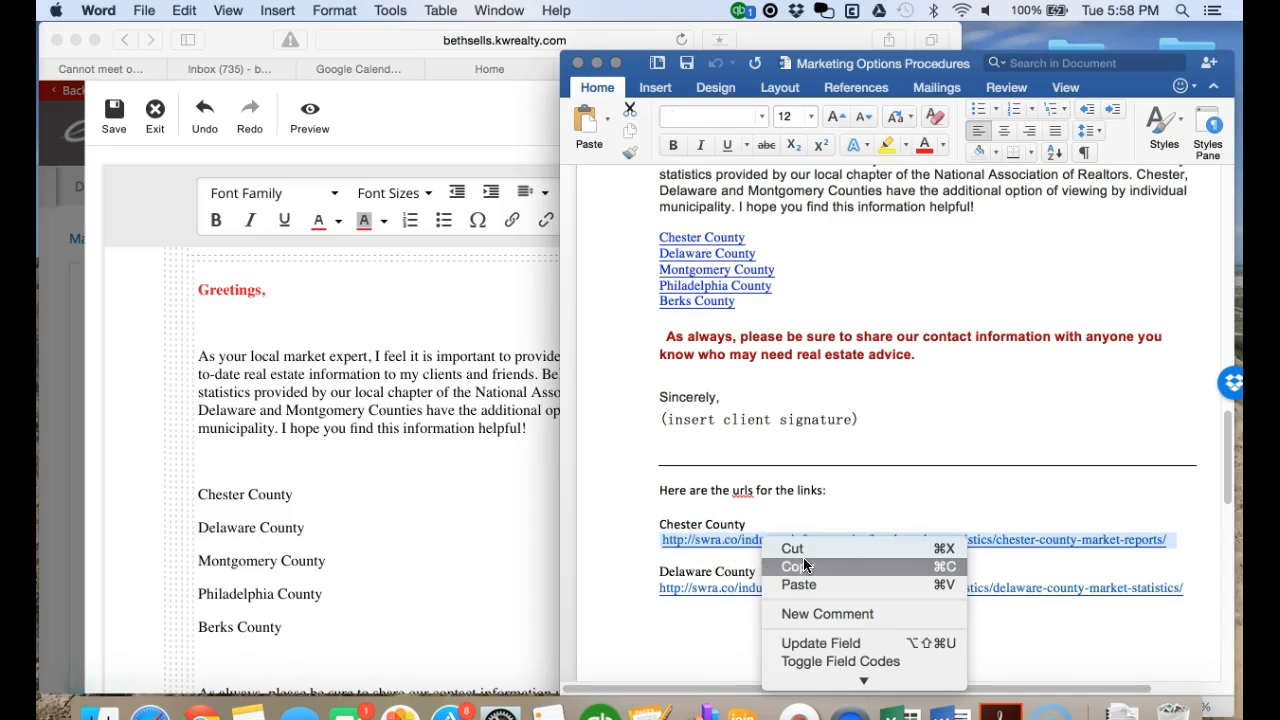
left_click(804, 562)
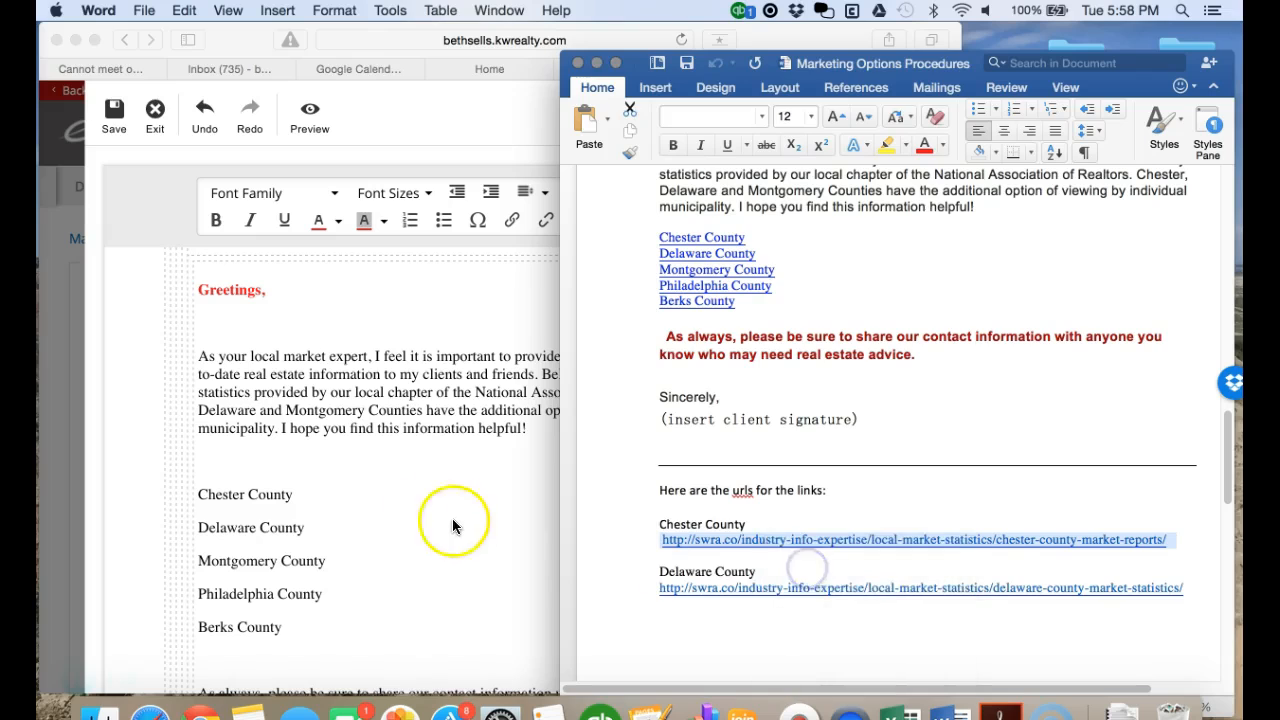
left_click(452, 525)
left_click_drag(300, 496, 205, 496)
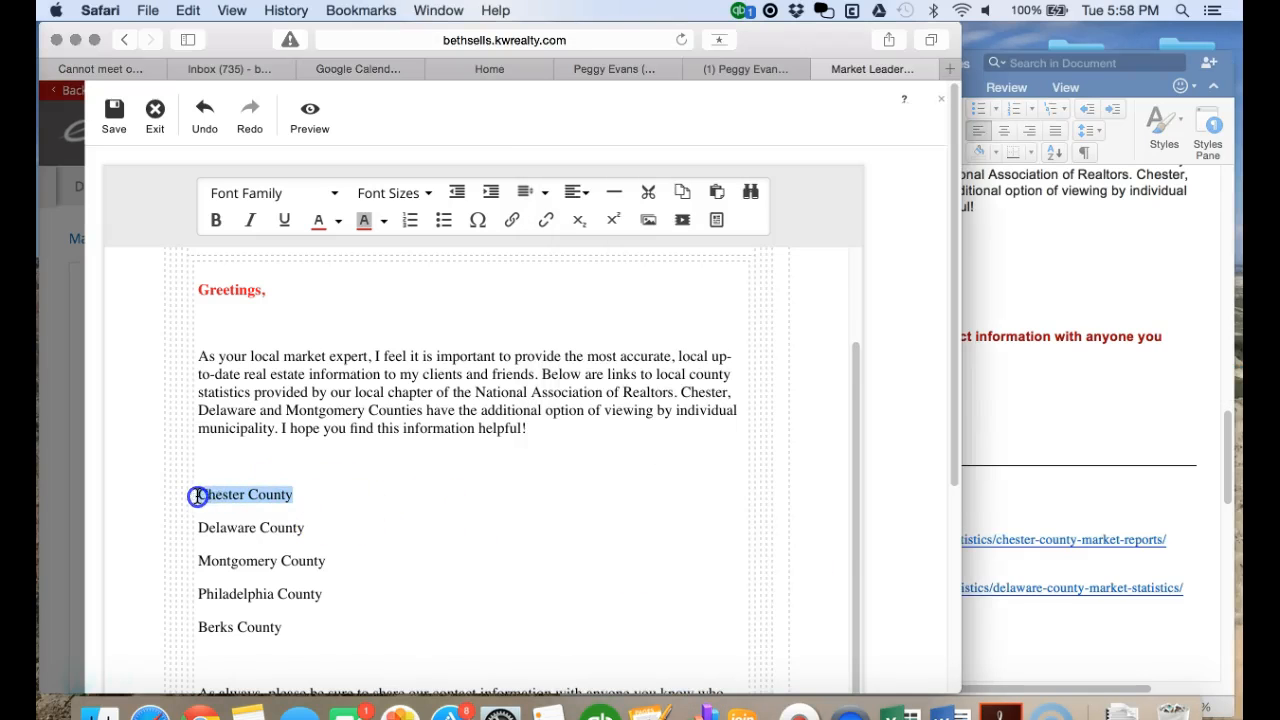
- Link the Chester County line to the copied market-report URL, then select Delaware County
left_click(512, 220)
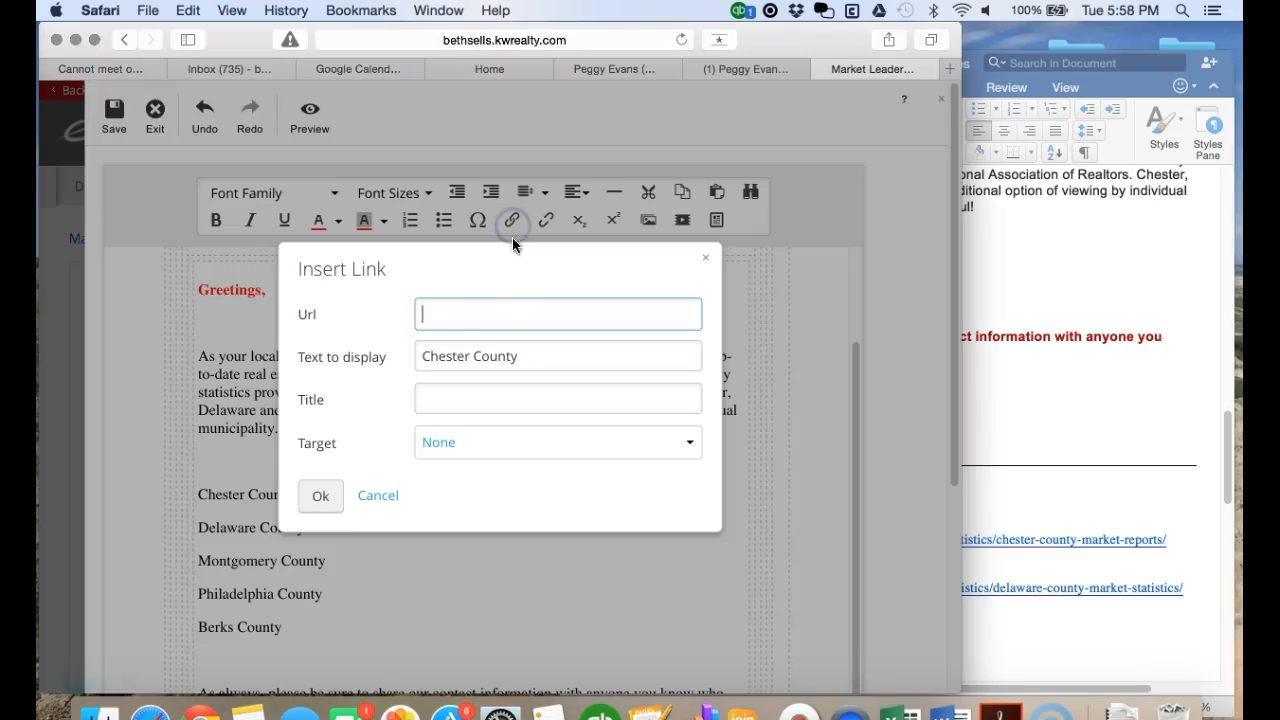
right_click(429, 314)
left_click(479, 360)
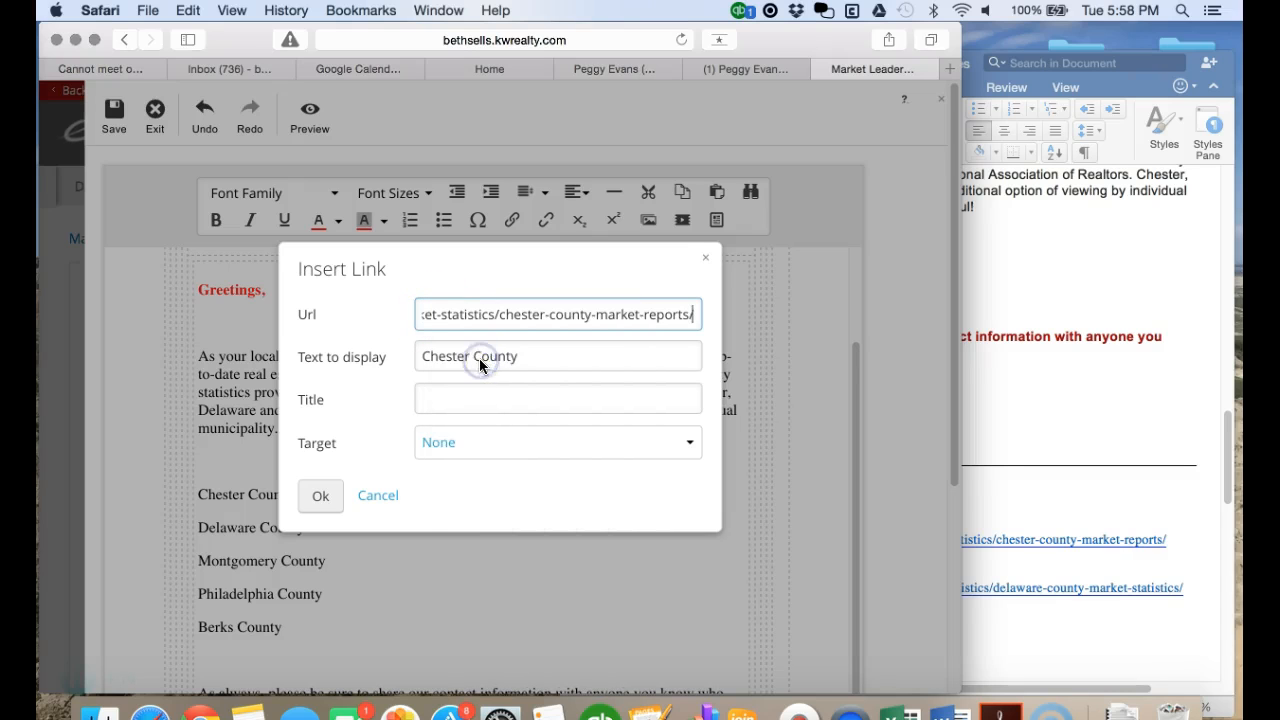
left_click(322, 495)
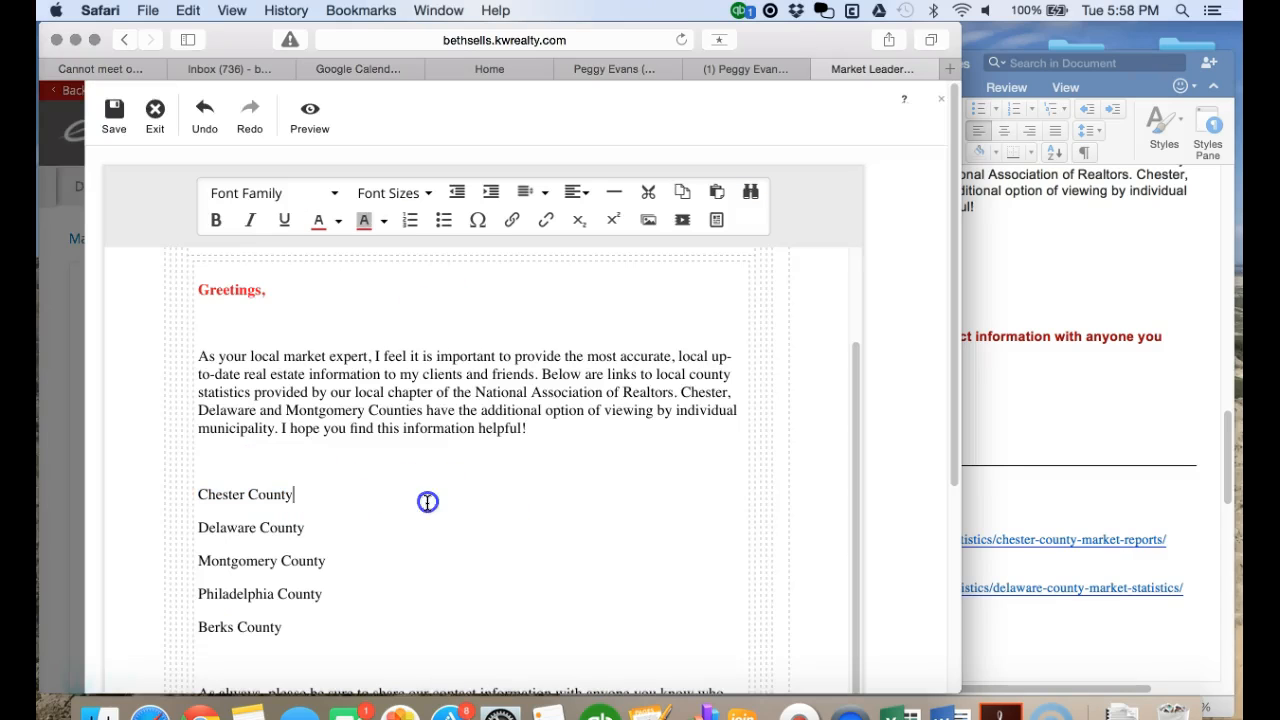
scroll(438, 505, "down", 2)
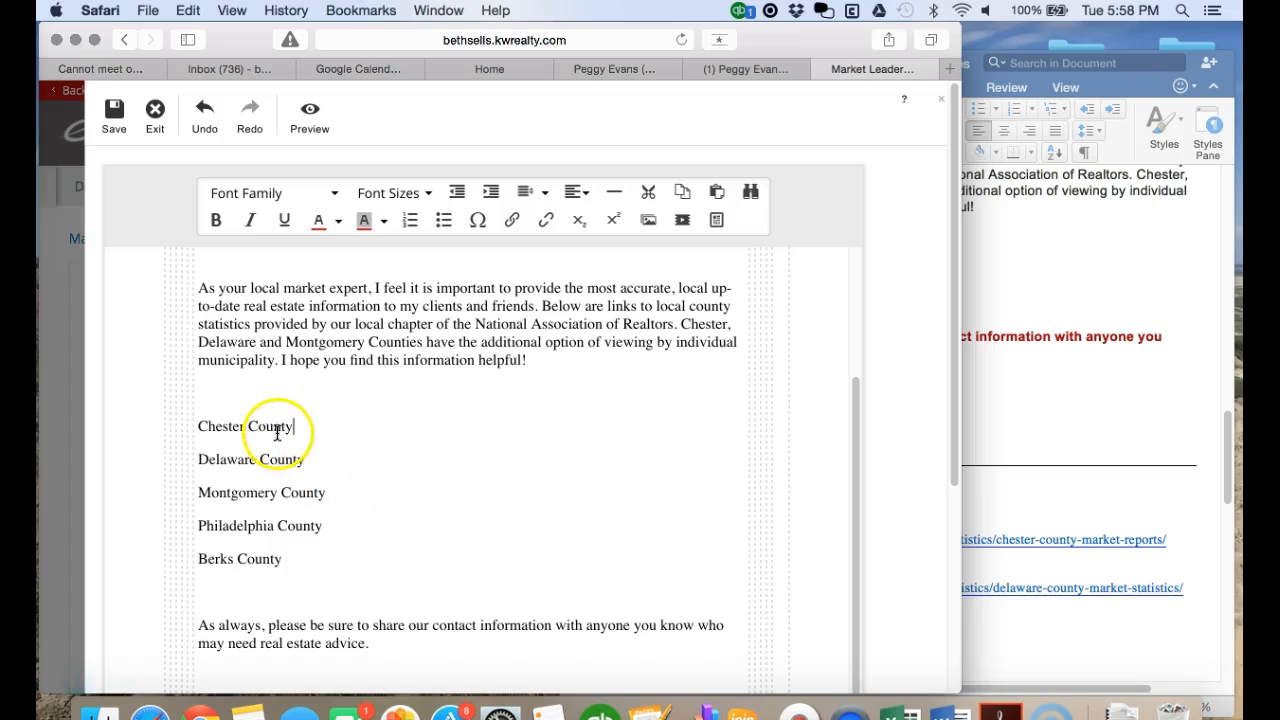
left_click_drag(306, 459, 194, 459)
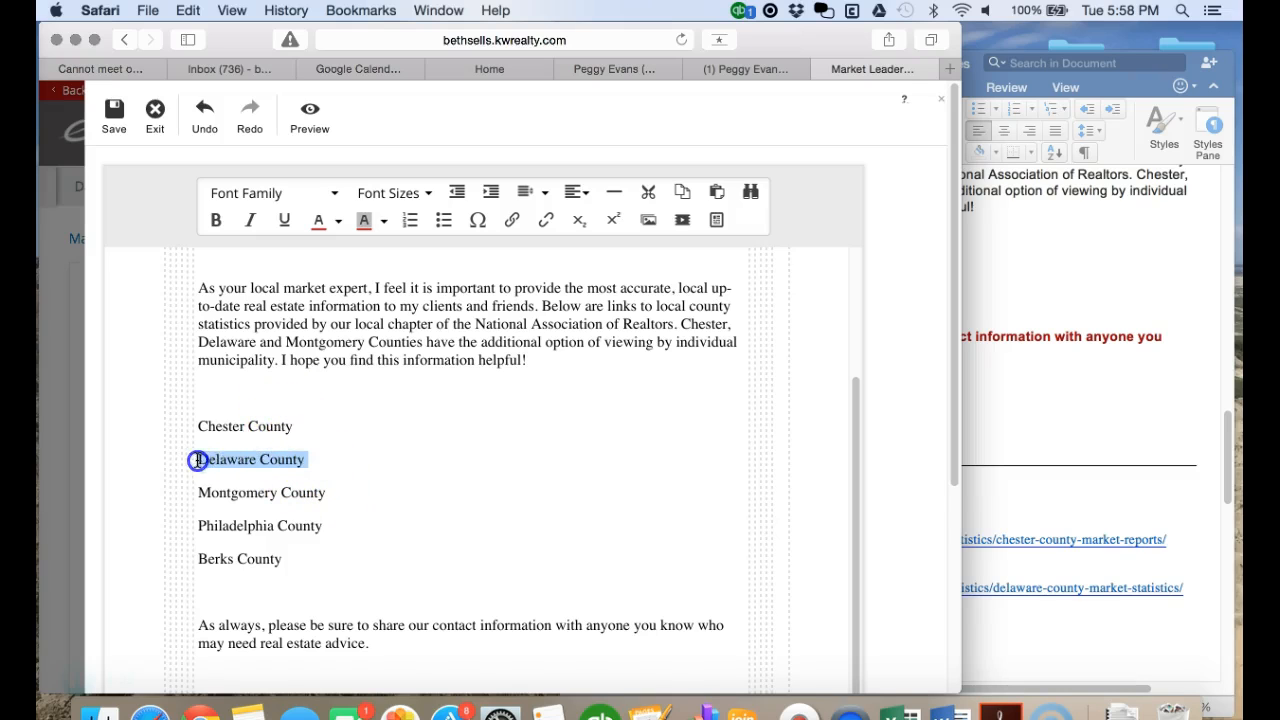
- Copy the Delaware County market-statistics URL from the Word procedures document
left_click(1051, 486)
scroll(975, 590, "down", 1)
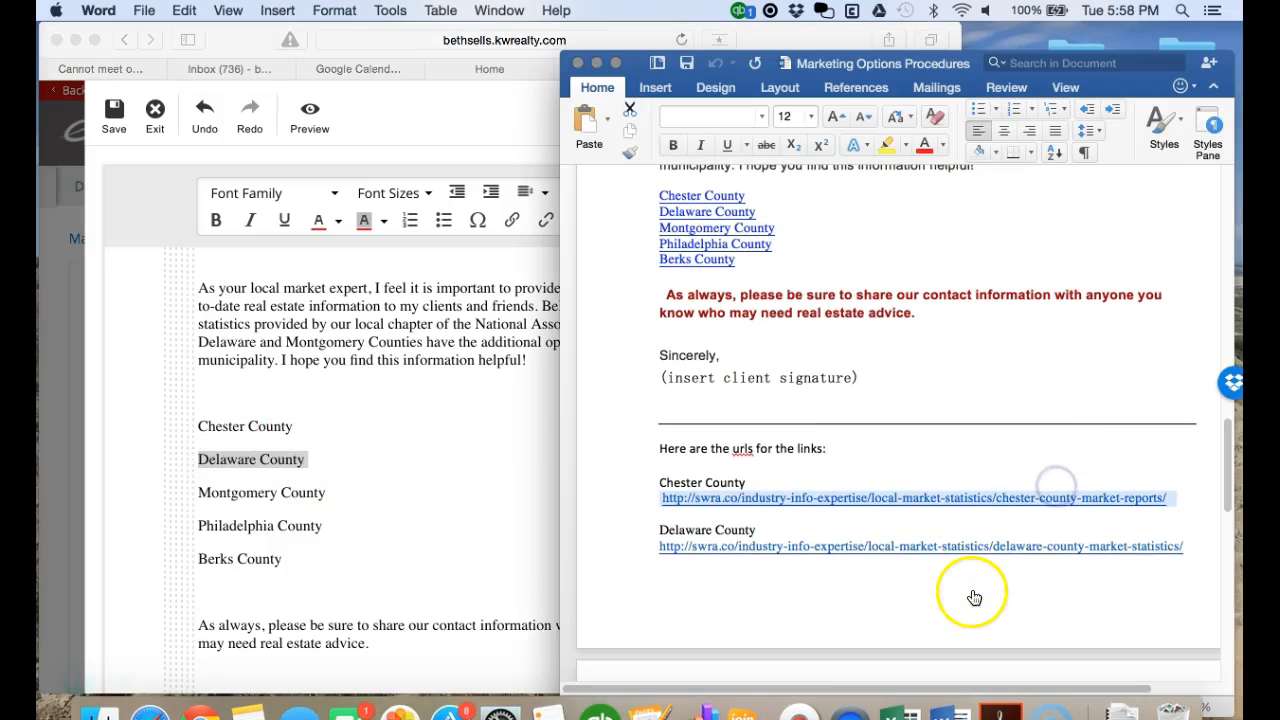
left_click_drag(1187, 549, 687, 547)
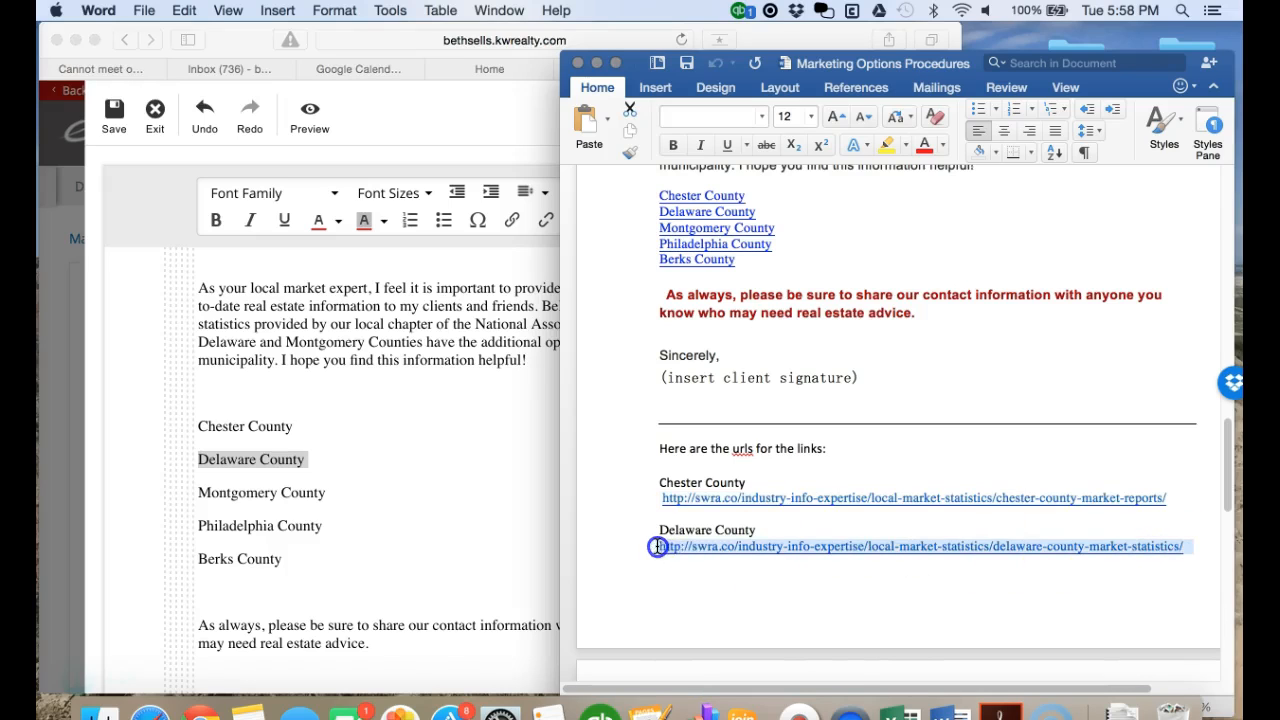
right_click(759, 546)
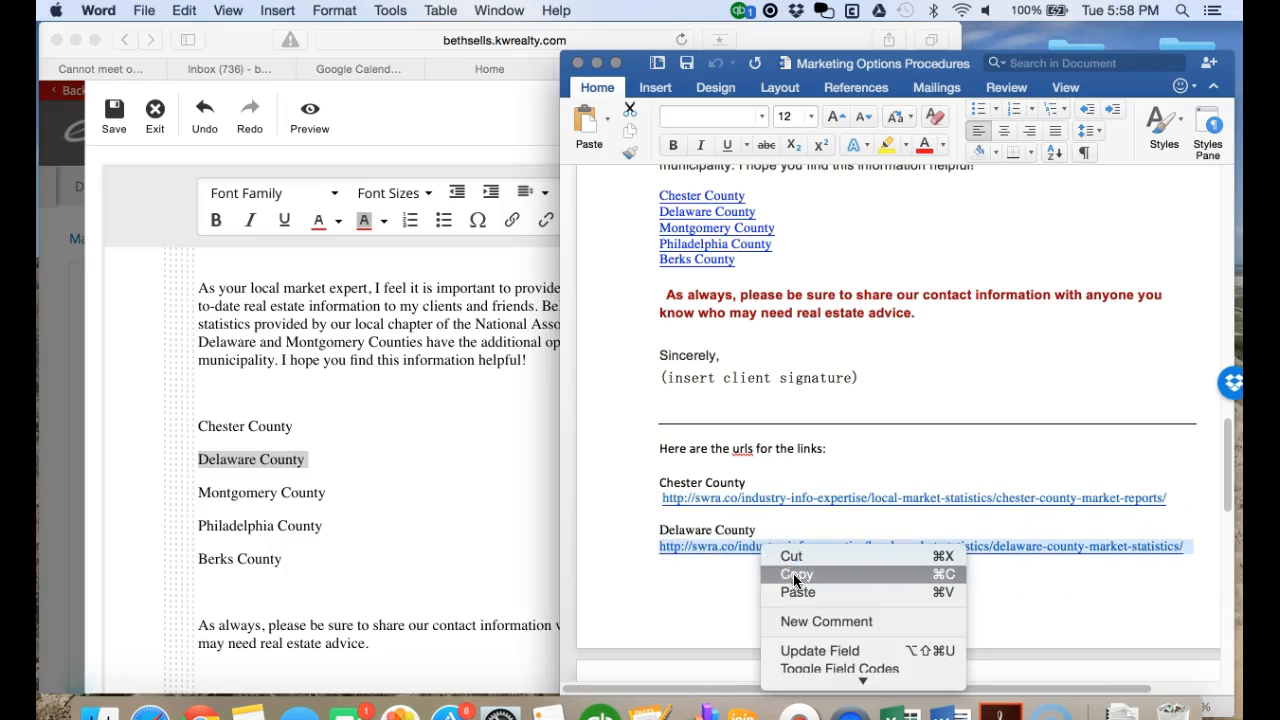
left_click(796, 577)
- Link the Delaware County line in the email to the pasted delaware-county-market-statistics URL
left_click(333, 467)
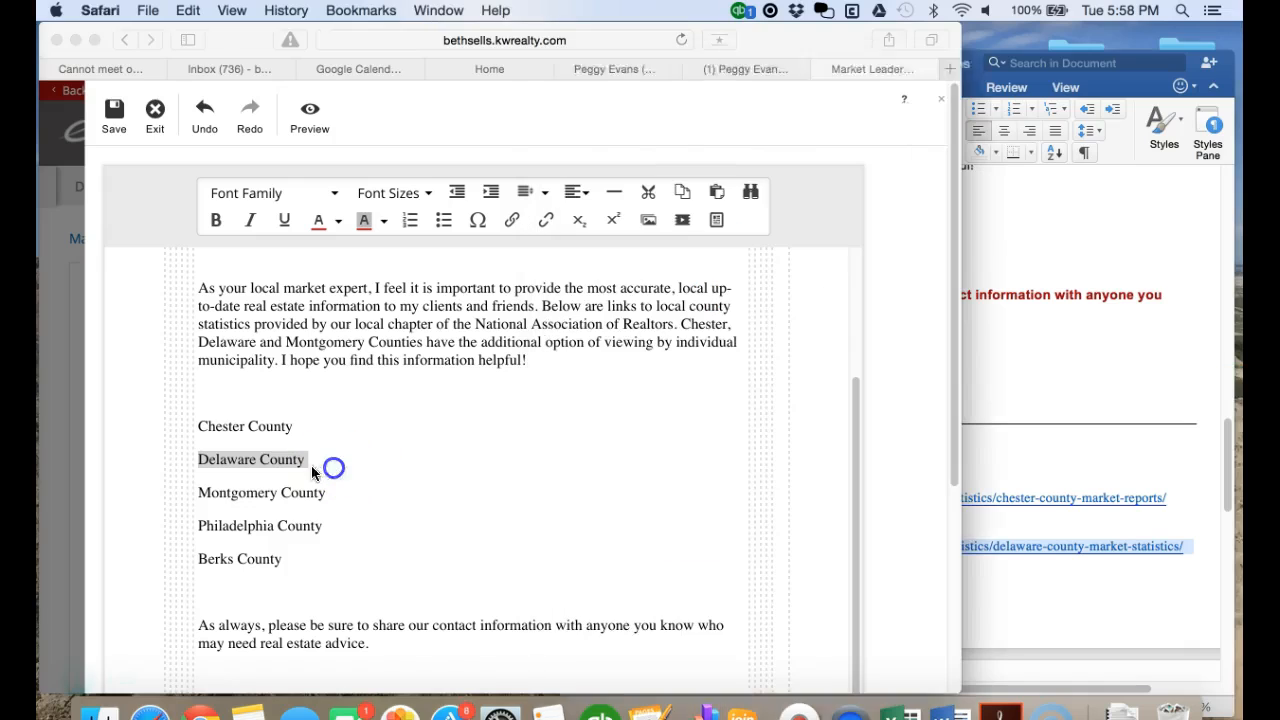
left_click(512, 220)
right_click(436, 318)
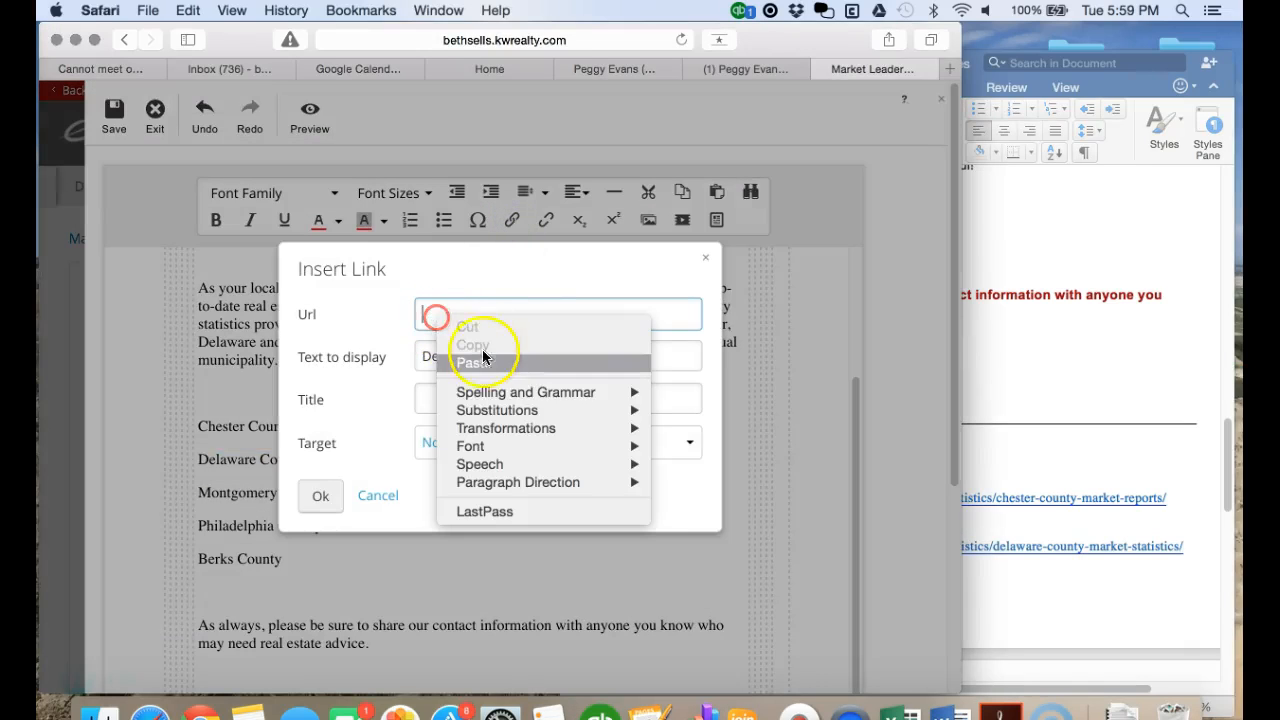
left_click(482, 360)
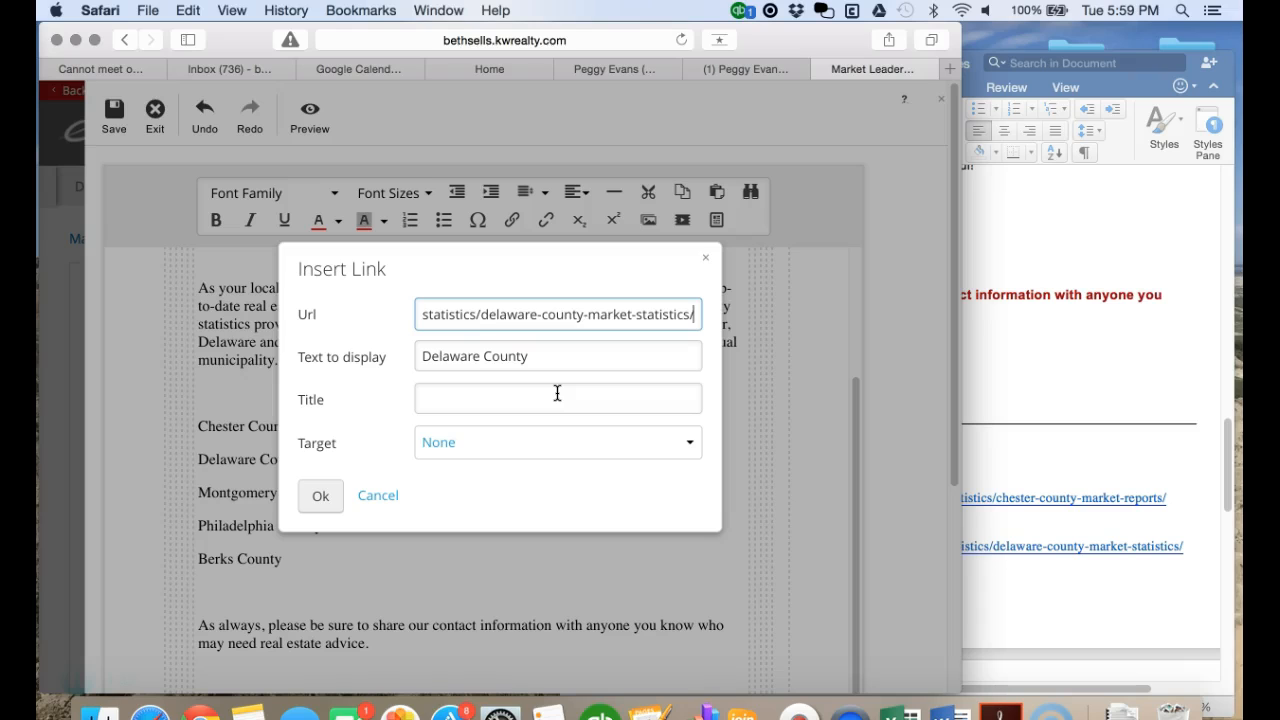
left_click(566, 314)
key("Return")
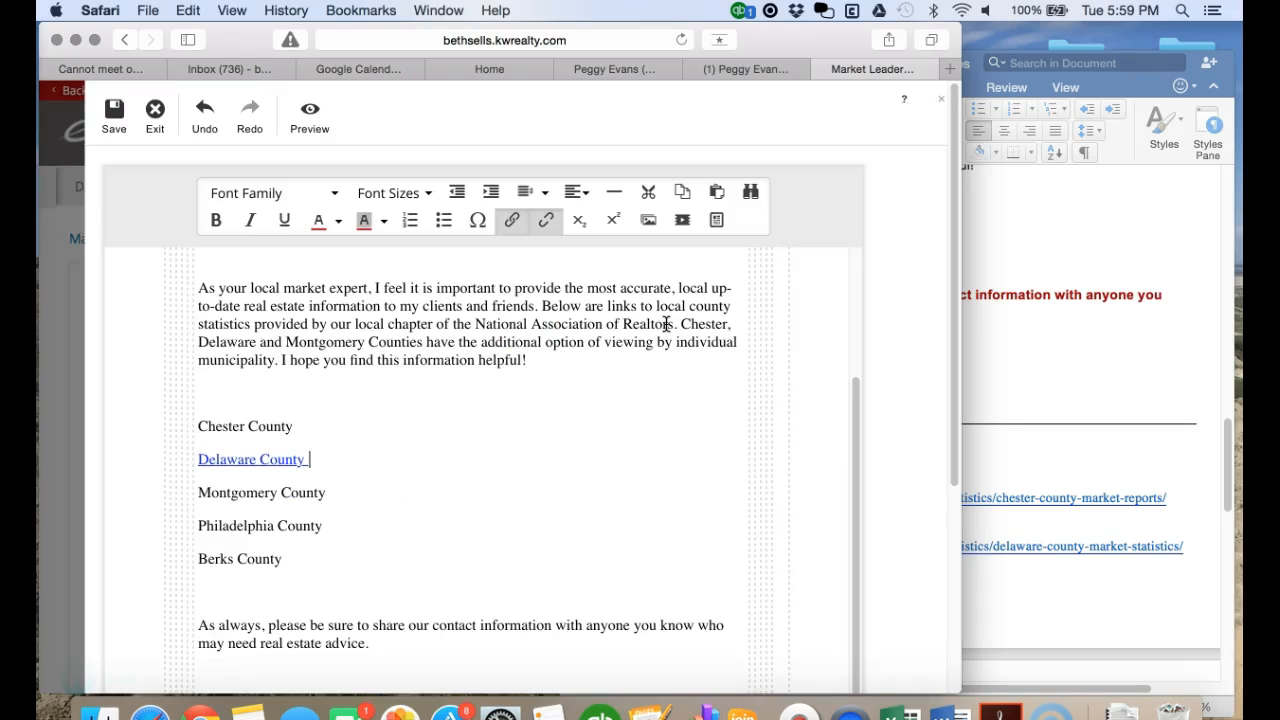
- Reselect the Chester County line and copy the Chester County URL from Word again
left_click_drag(296, 427, 233, 428)
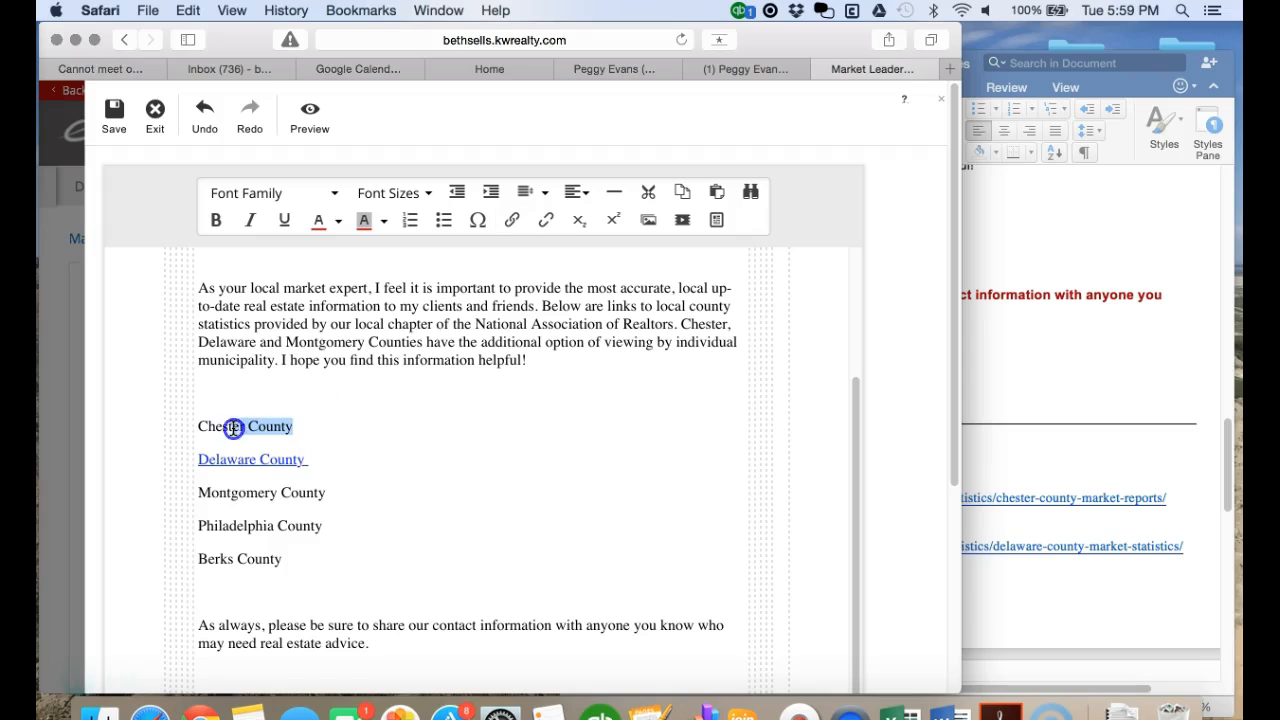
left_click(1067, 437)
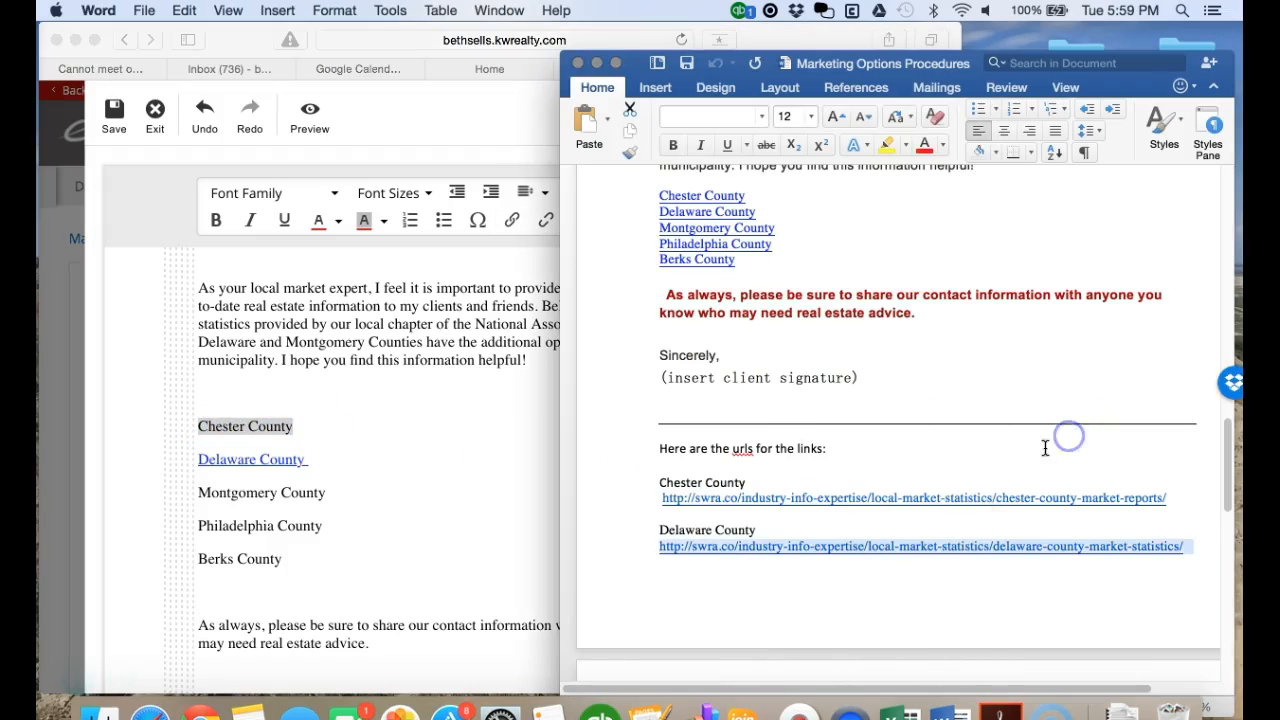
left_click(1178, 508)
left_click_drag(1133, 499, 665, 498)
right_click(738, 497)
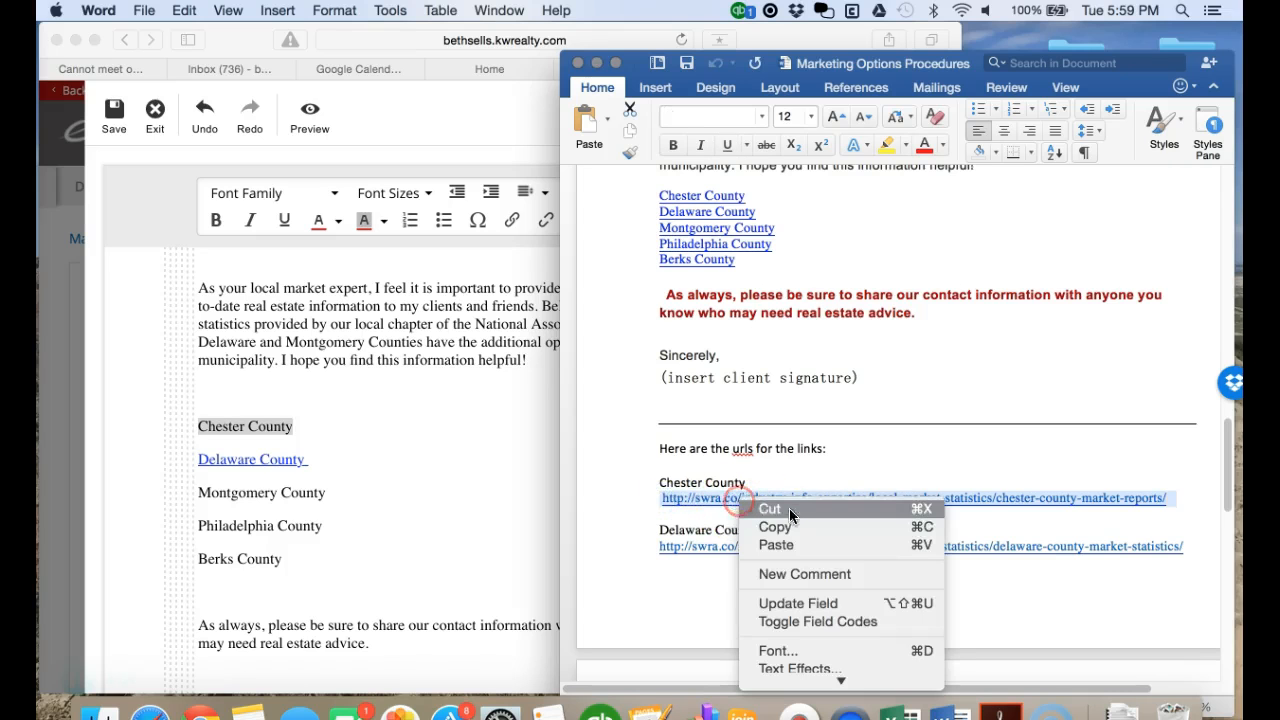
left_click(790, 526)
- Link the Chester County line to the pasted chester-county-market-reports URL
left_click(375, 400)
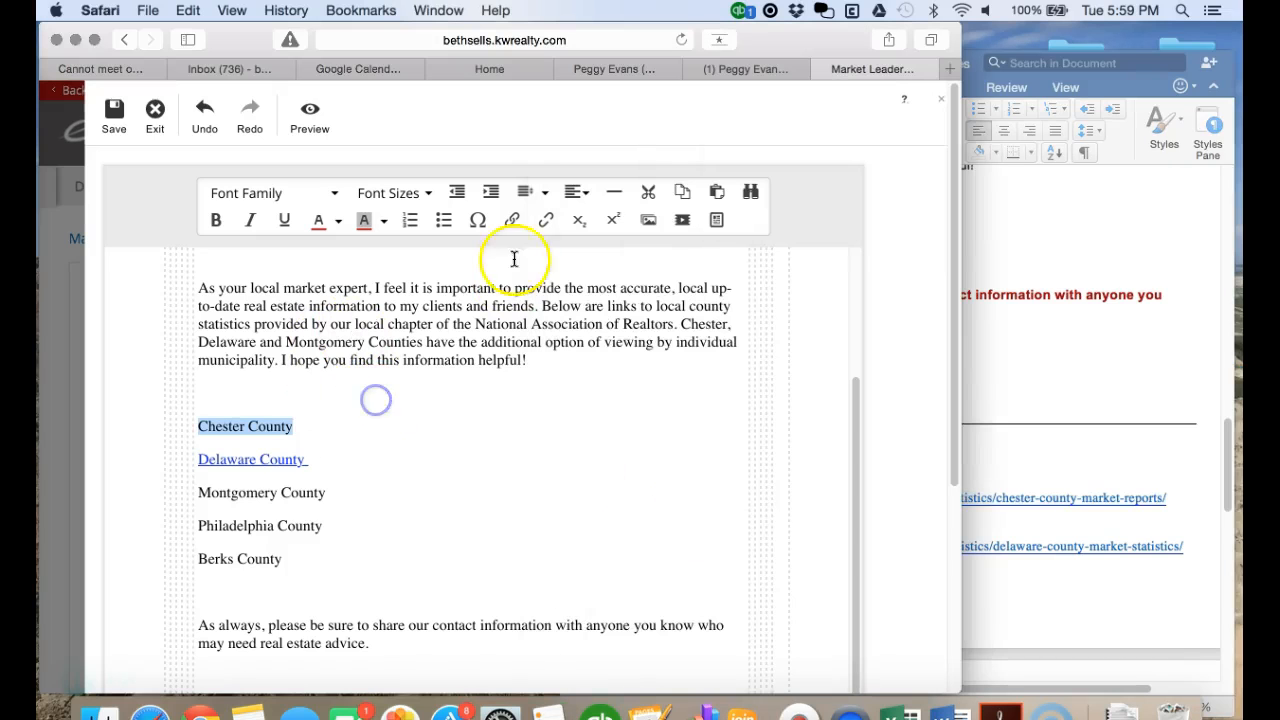
left_click(512, 219)
right_click(430, 314)
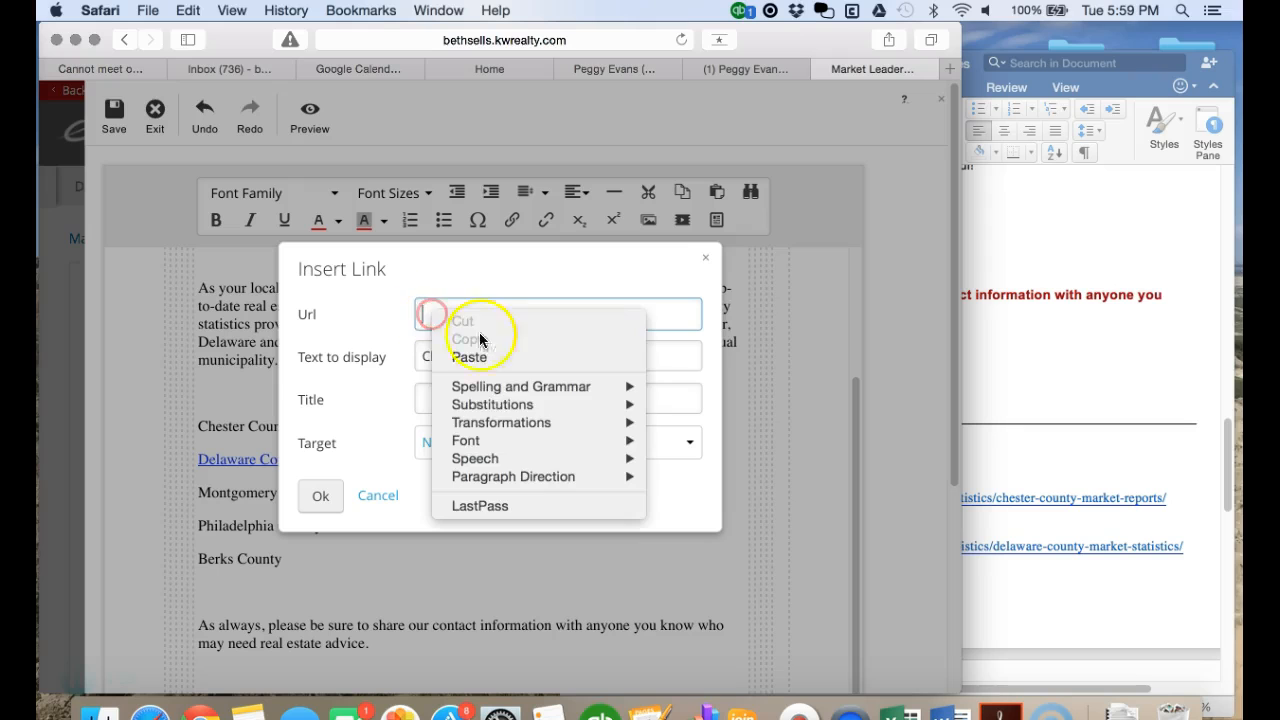
left_click(469, 357)
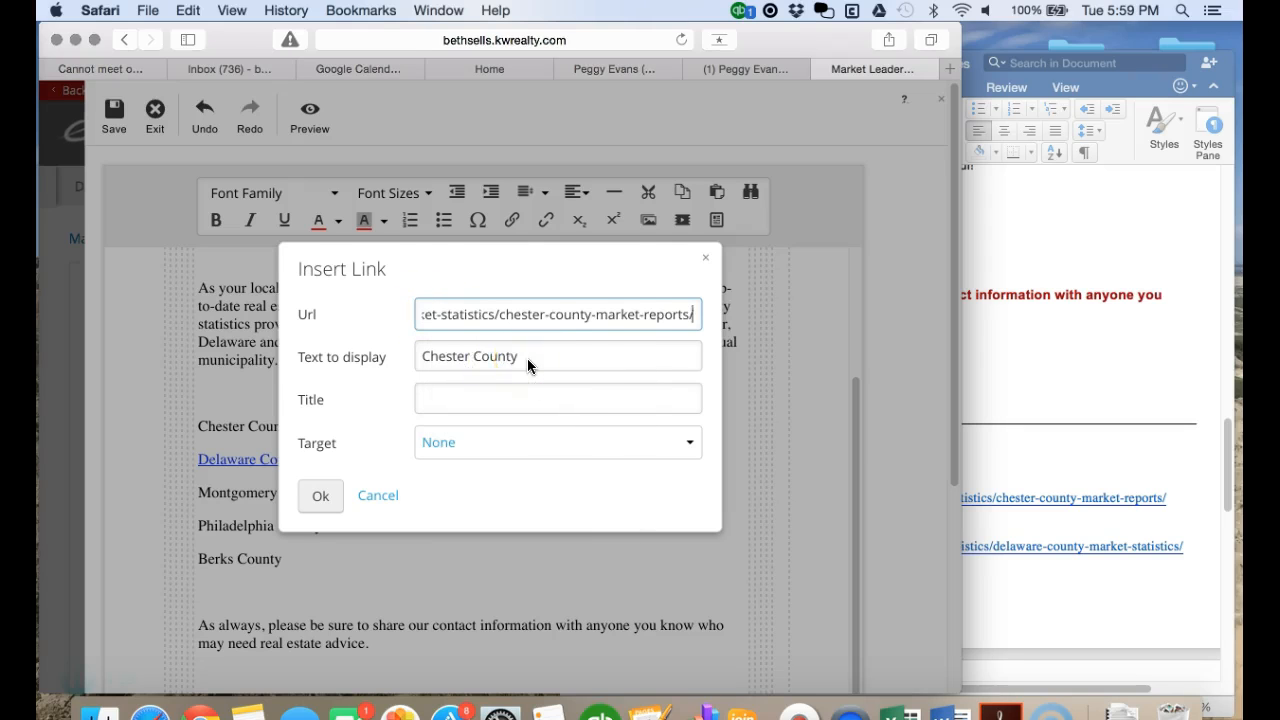
key("Return")
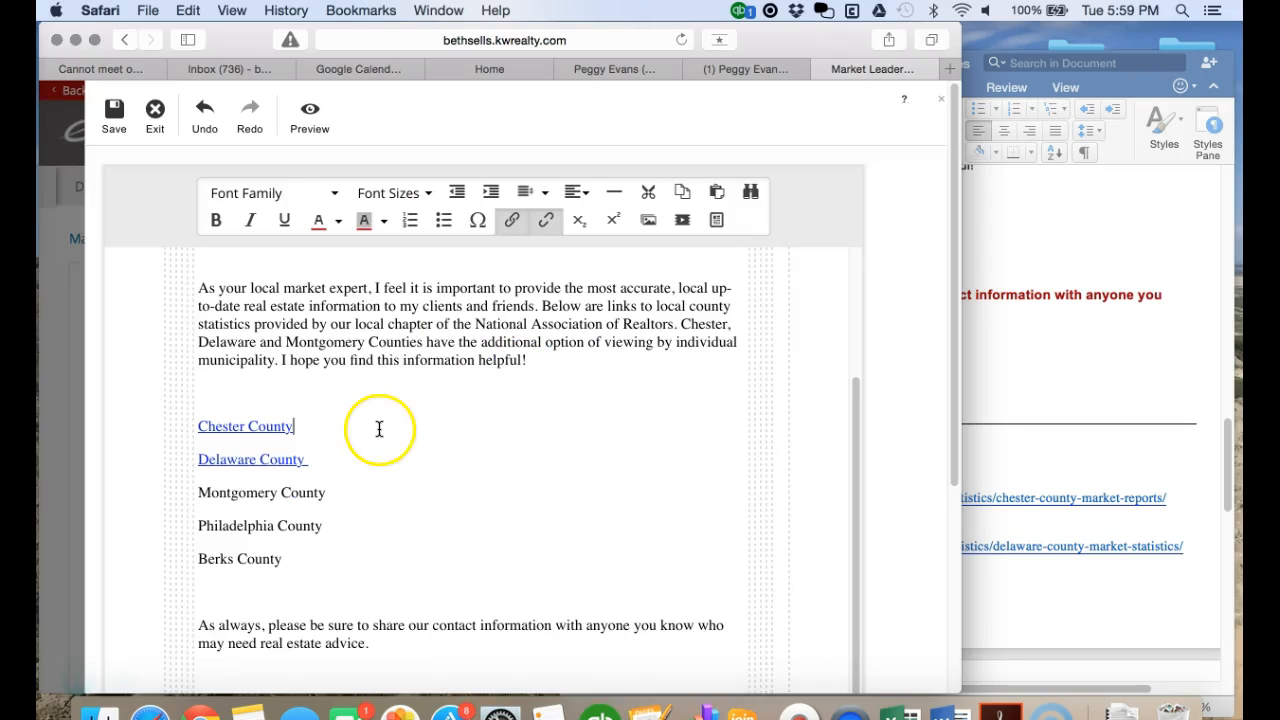
- Scroll down through the rest of the email to the signature block
scroll(390, 478, "down", 2)
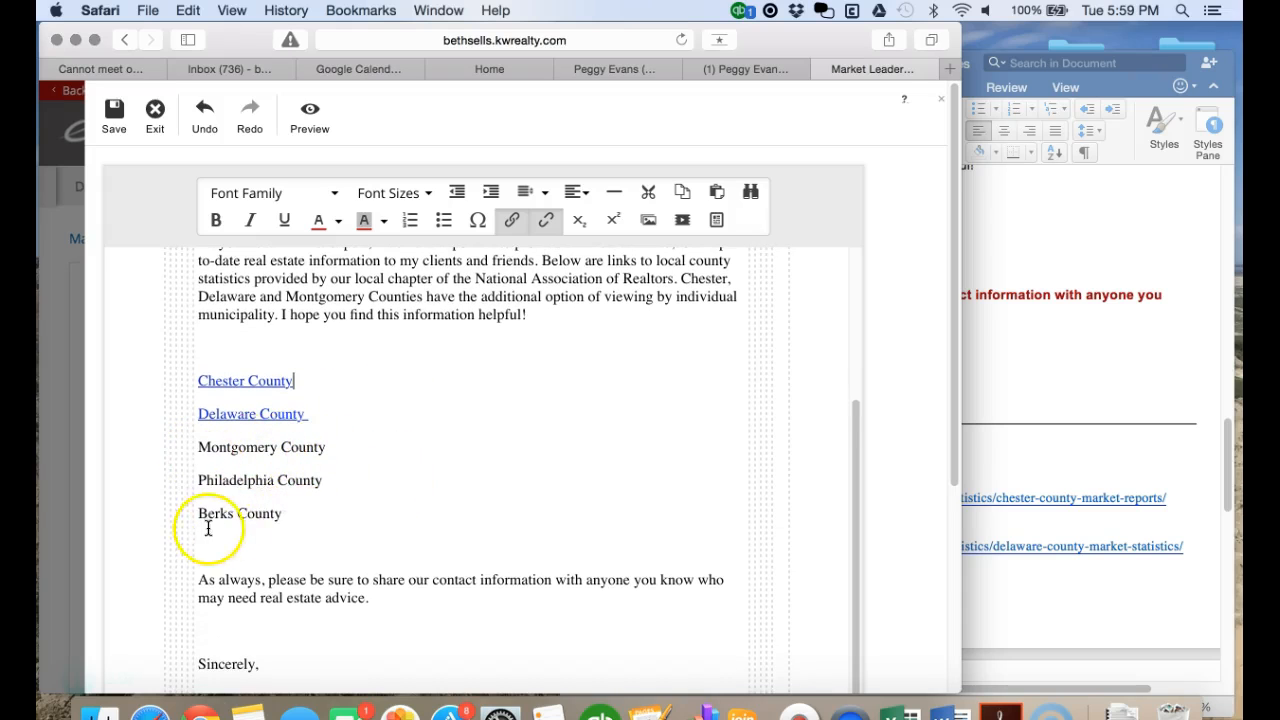
scroll(398, 517, "down", 4)
scroll(398, 517, "down", 1)
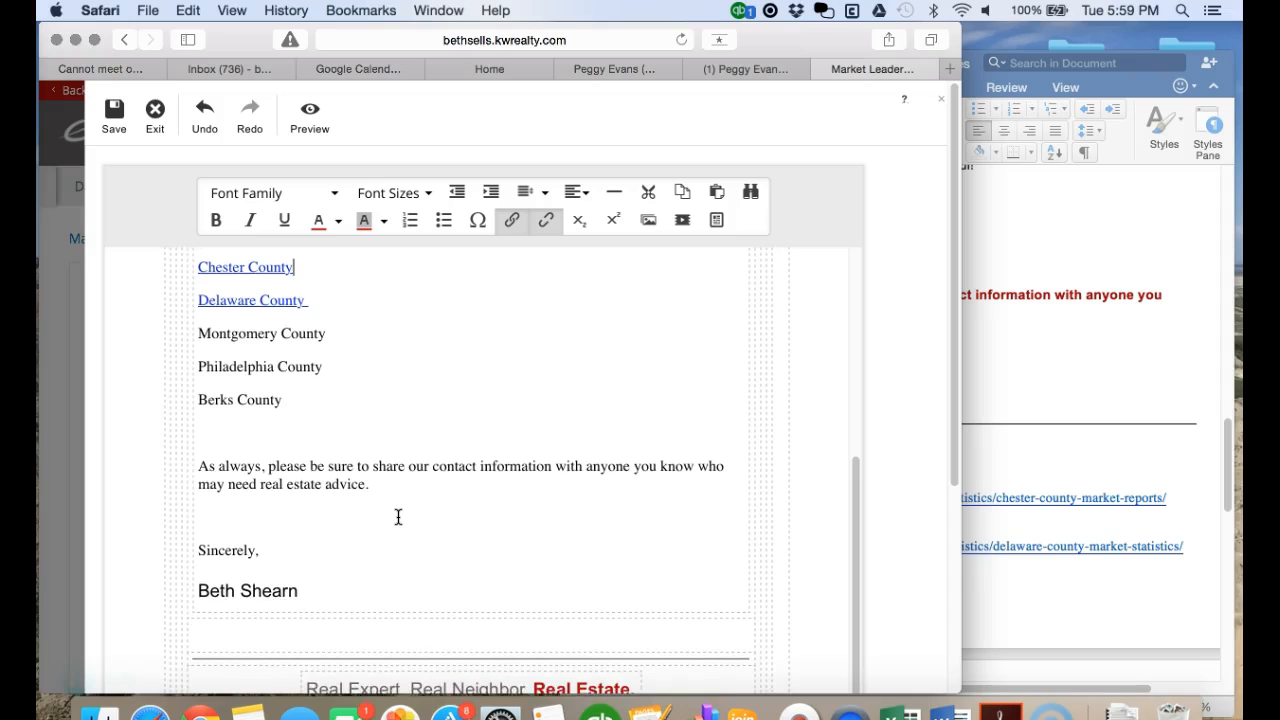
scroll(398, 517, "down", 10)
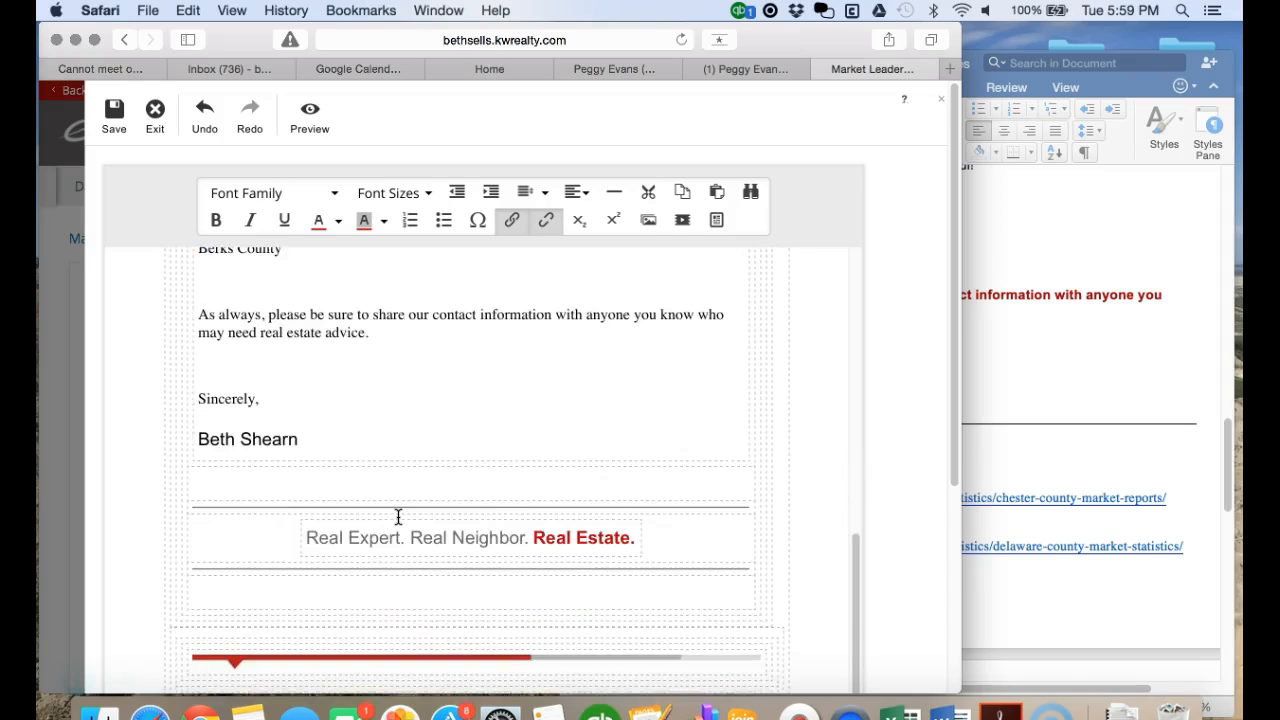
scroll(398, 517, "down", 5)
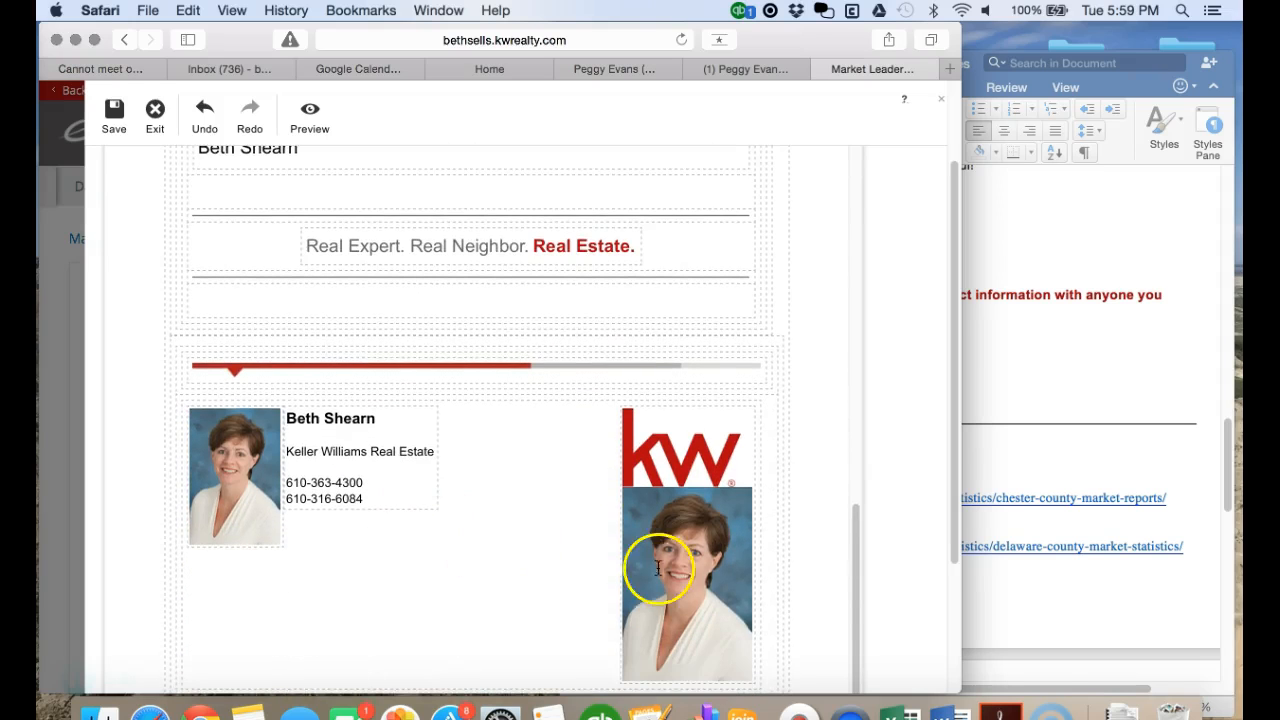
scroll(658, 568, "down", 3)
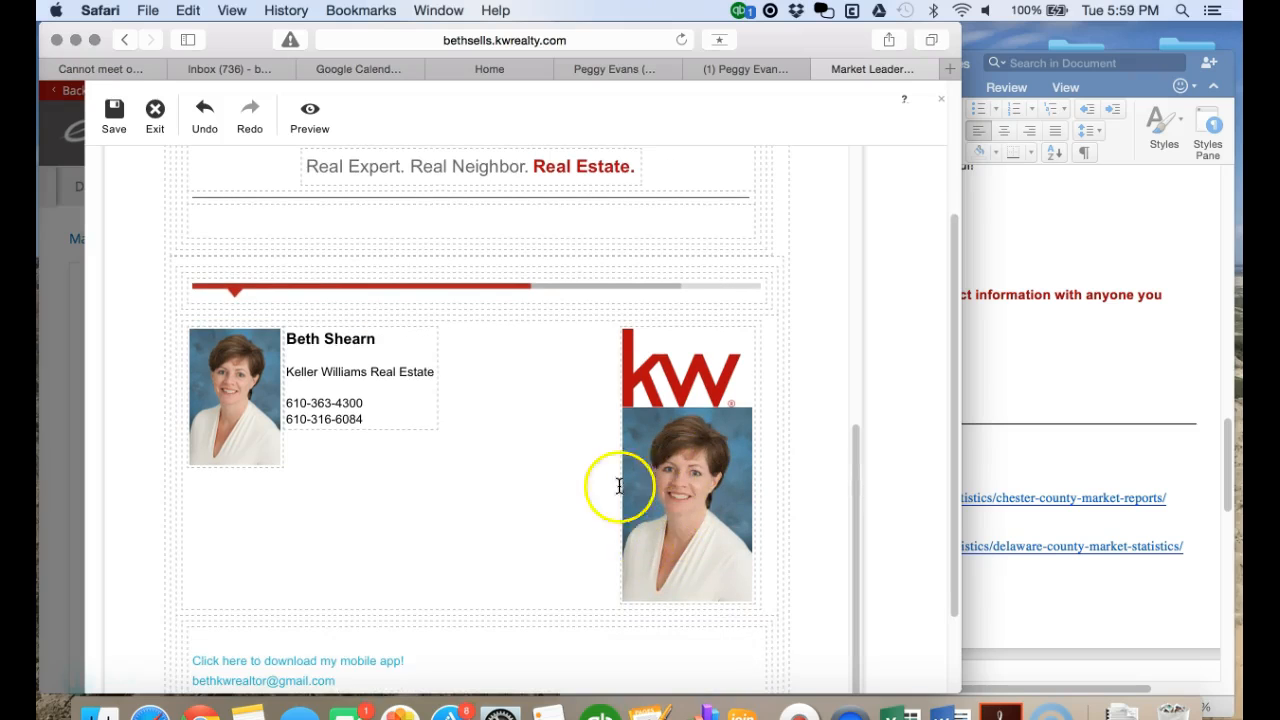
- Delete the duplicate agent photo below the KW logo, leaving only the logo
left_click(690, 510)
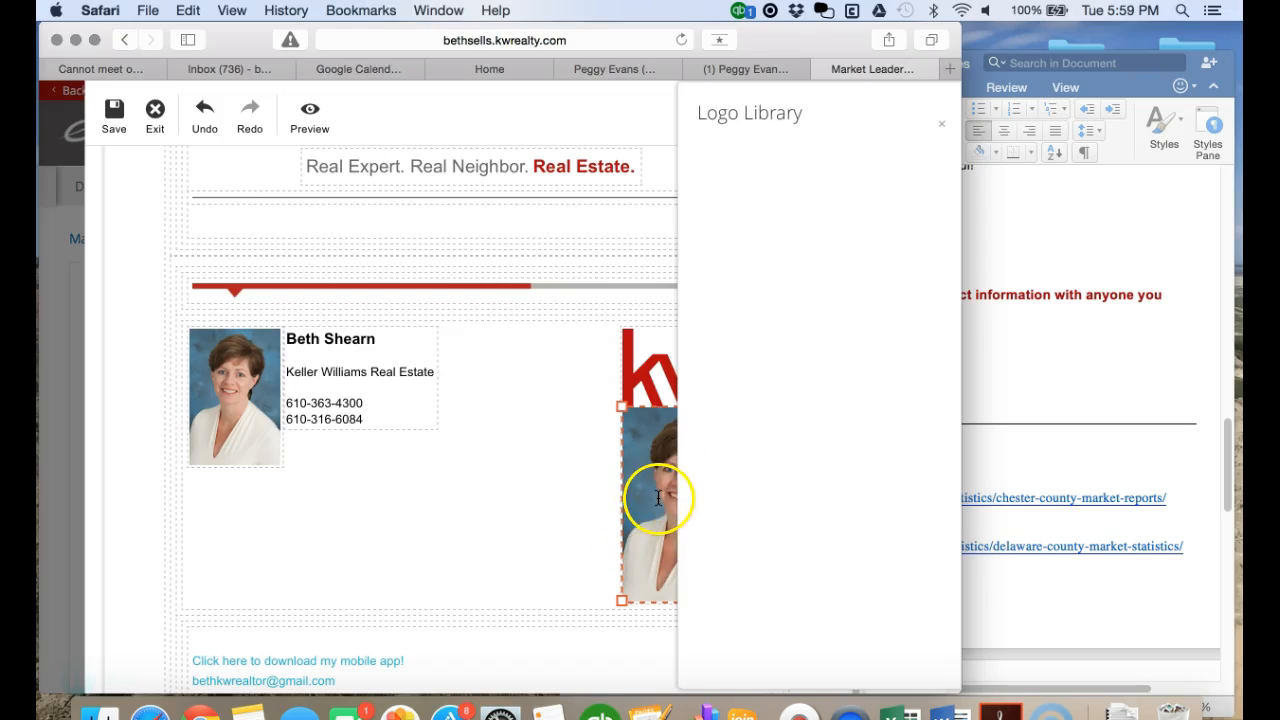
left_click(942, 126)
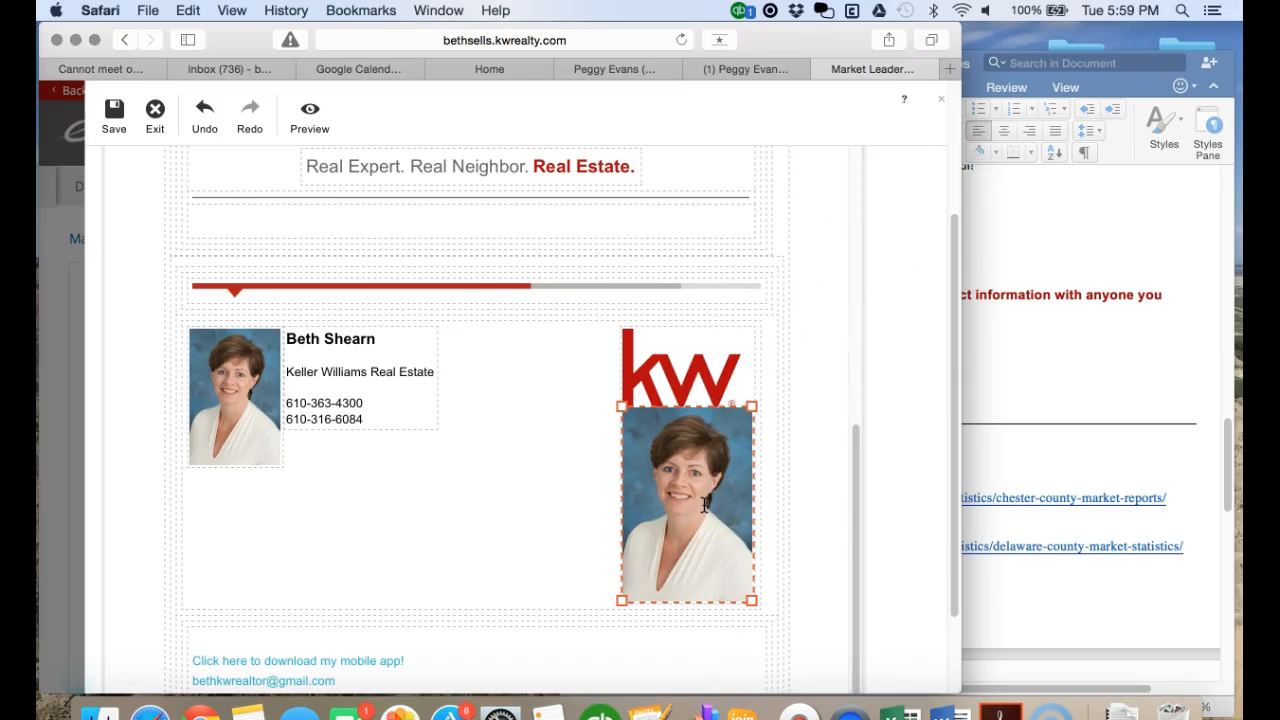
key("BackSpace")
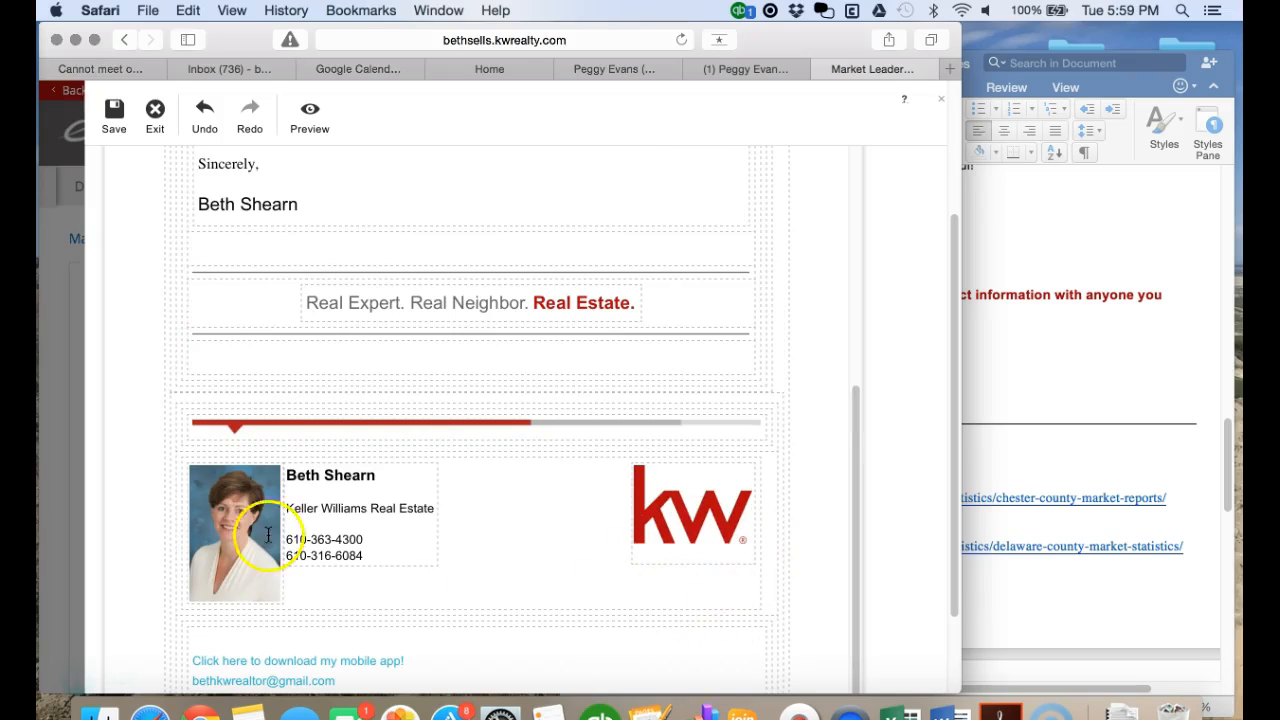
scroll(517, 559, "down", 3)
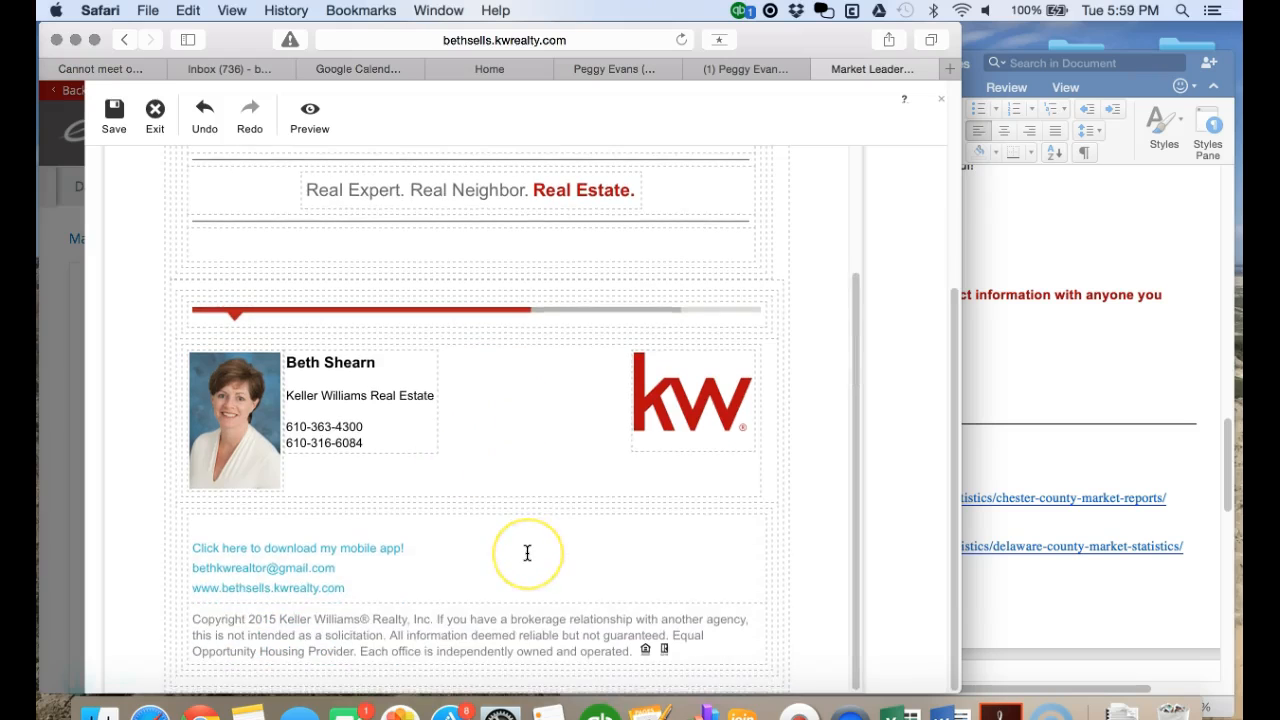
scroll(527, 553, "up", 15)
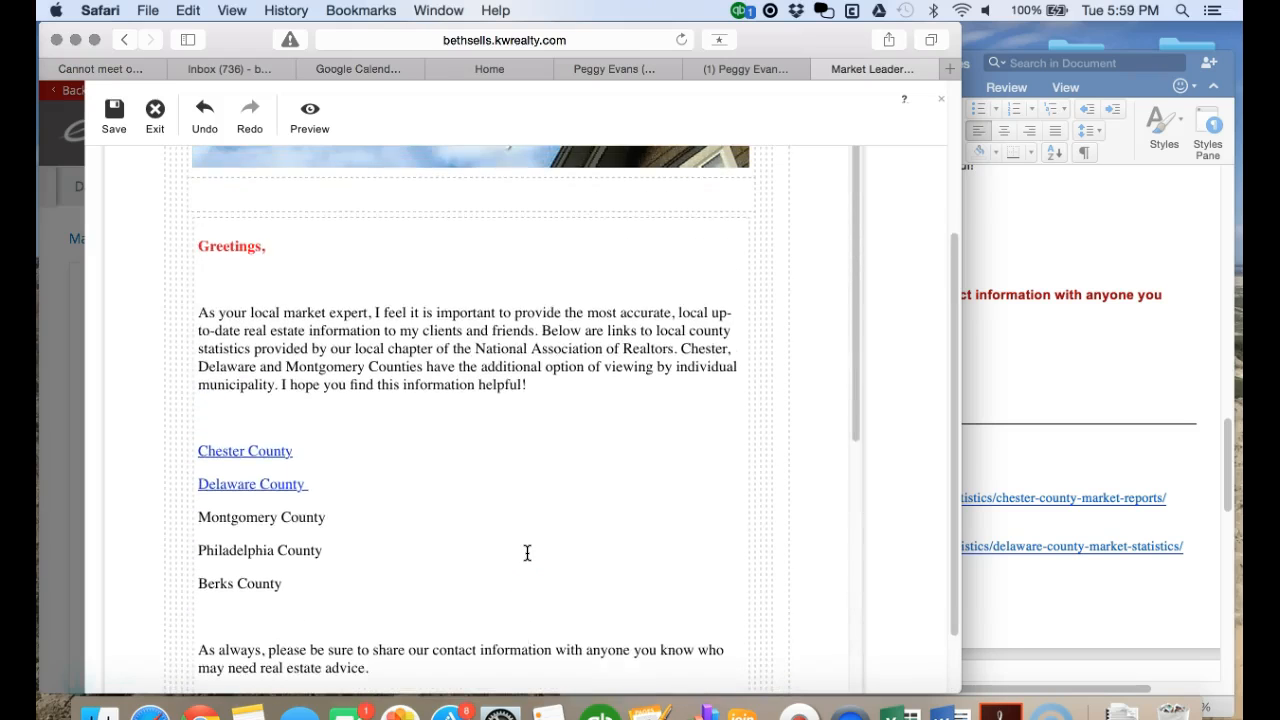
- Save the design as 'Suburban West Statistic' in place of 'Real Community', then exit the editor
left_click(114, 116)
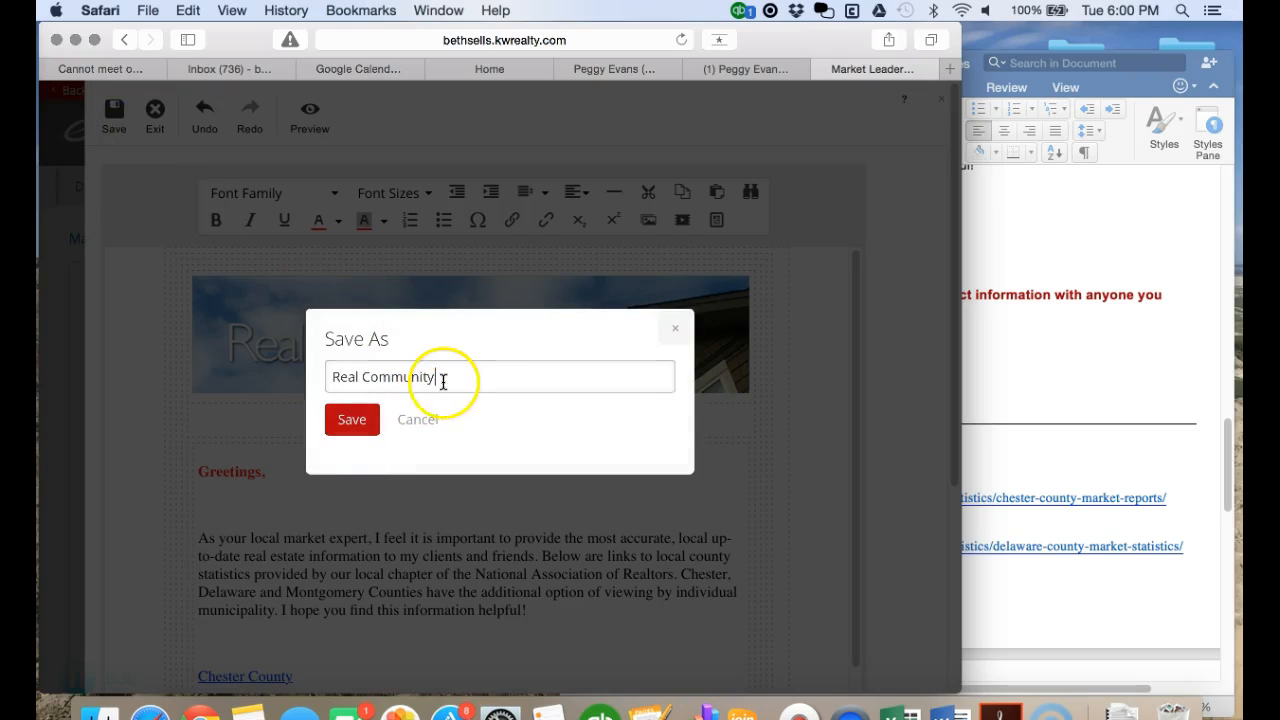
left_click_drag(435, 377, 296, 372)
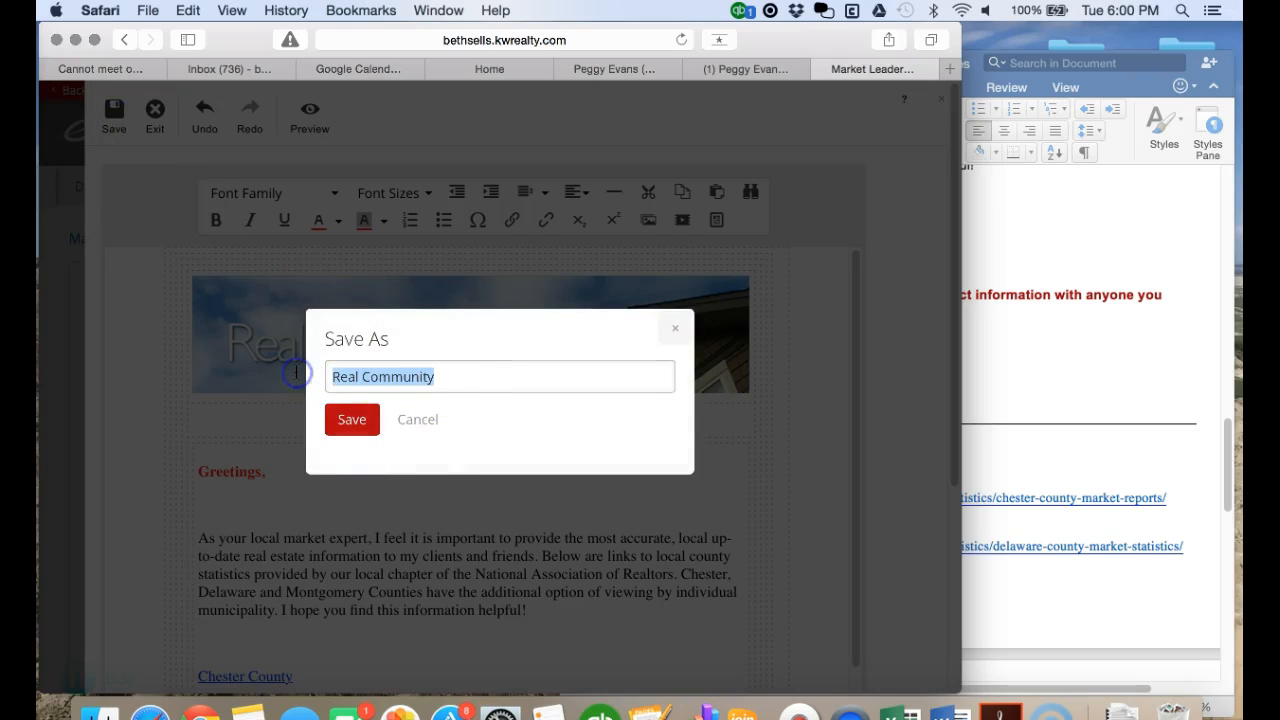
type("Suburban West Statistic 1")
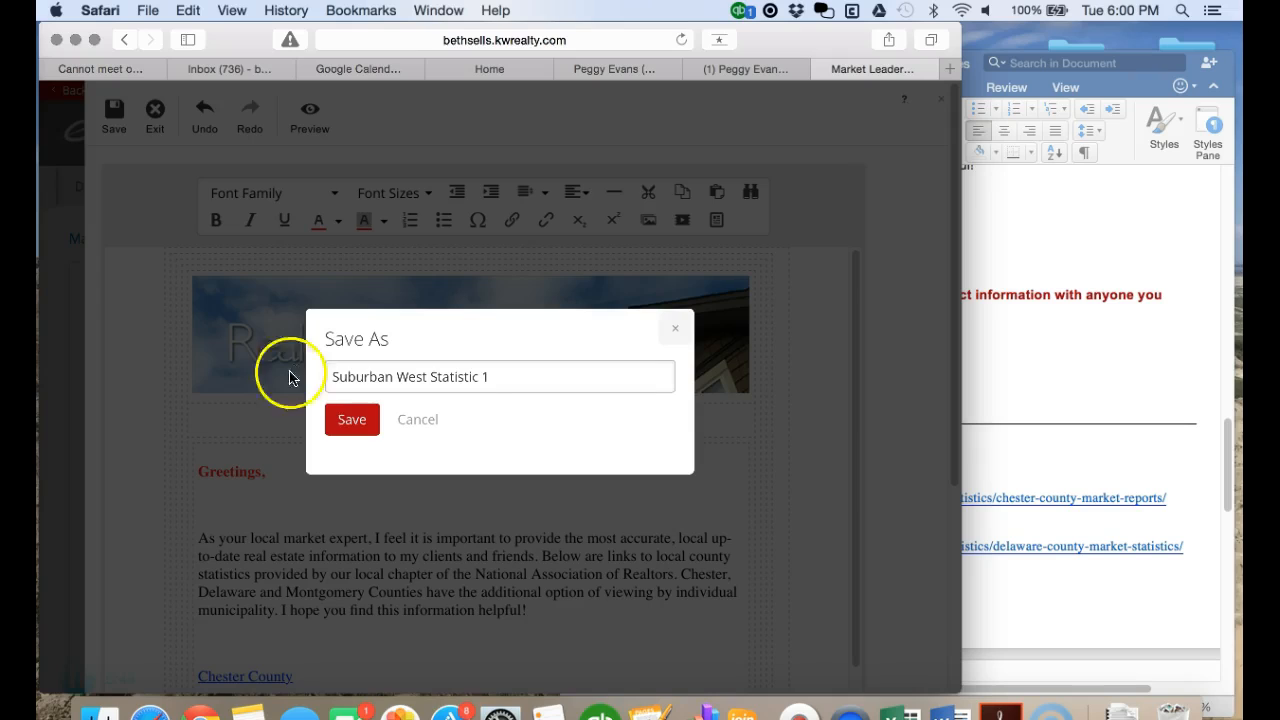
left_click(347, 419)
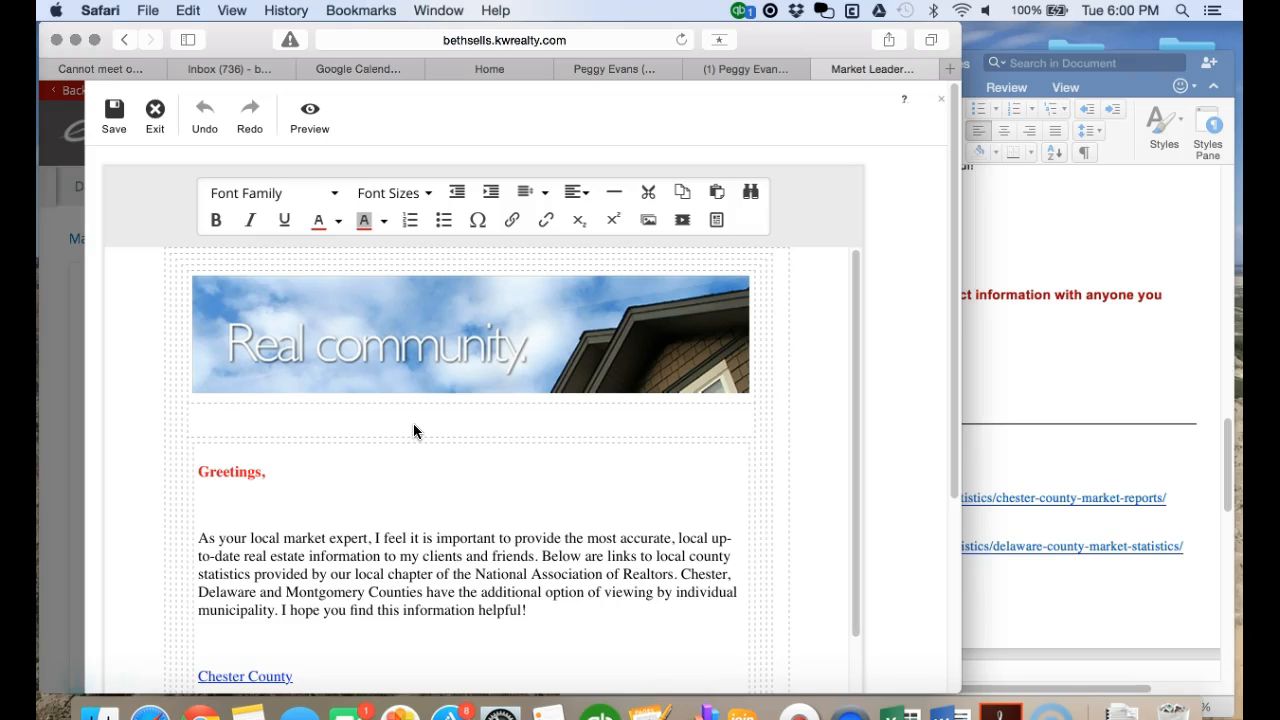
left_click(155, 112)
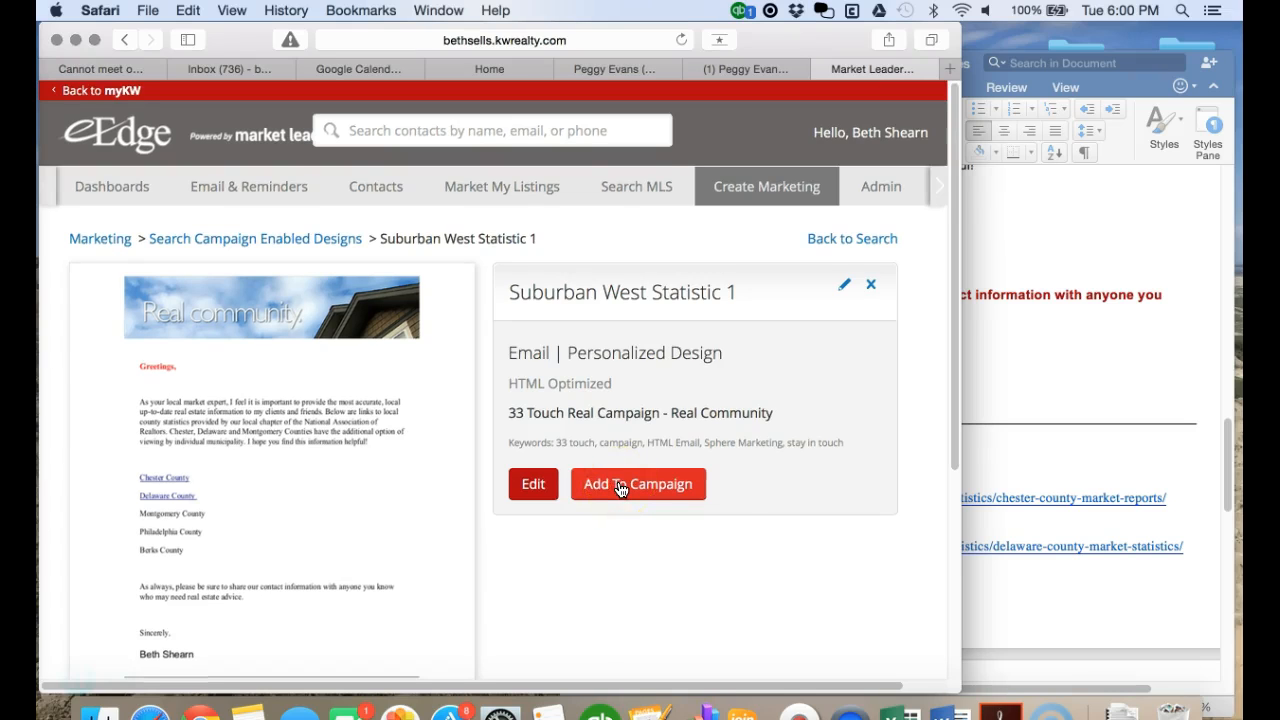
- Add the email as Step 1 of BizRoots' 33 Touch campaign, changing the schedule from 7 to 1 day
left_click(620, 488)
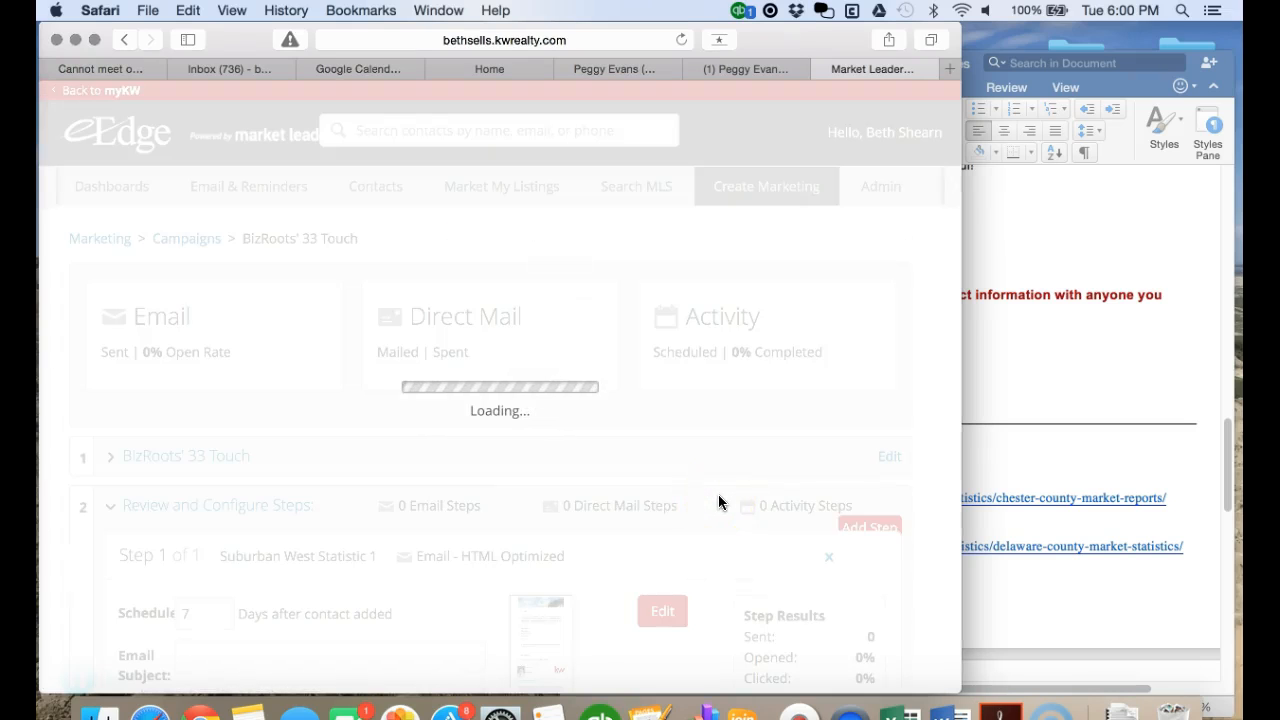
left_click(643, 455)
scroll(643, 460, "down", 2)
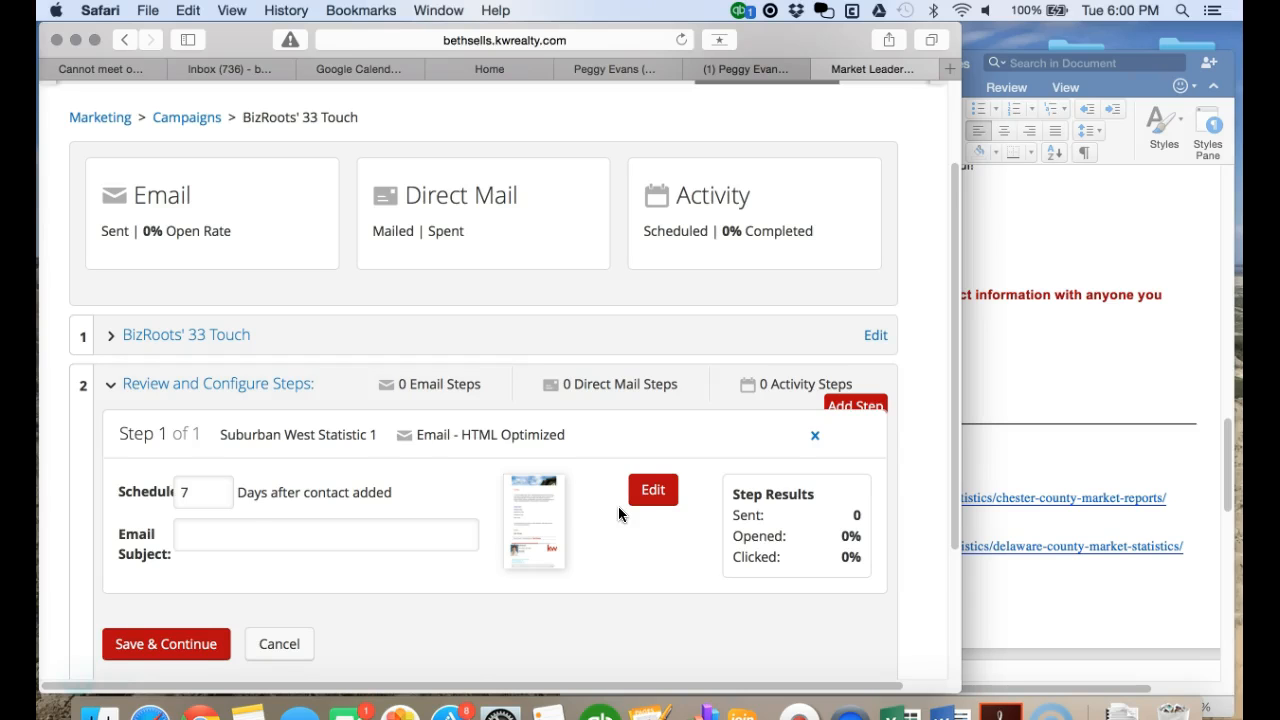
scroll(618, 508, "down", 1)
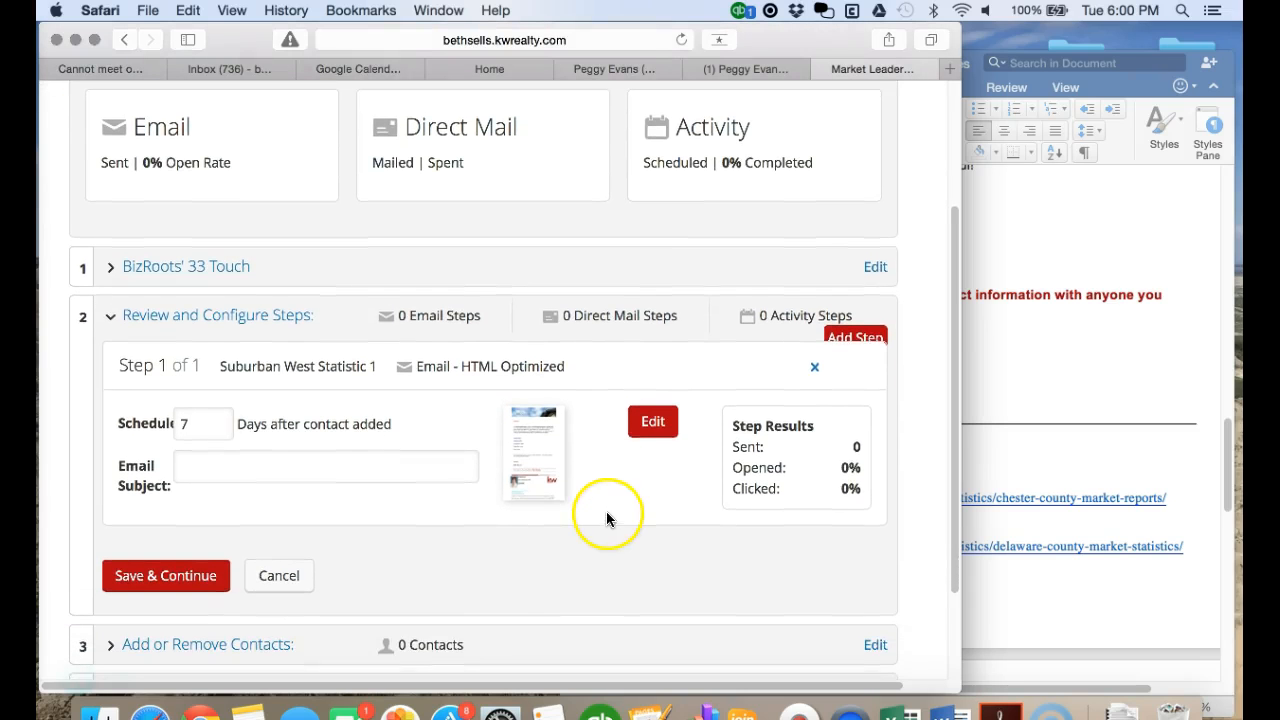
left_click(190, 424)
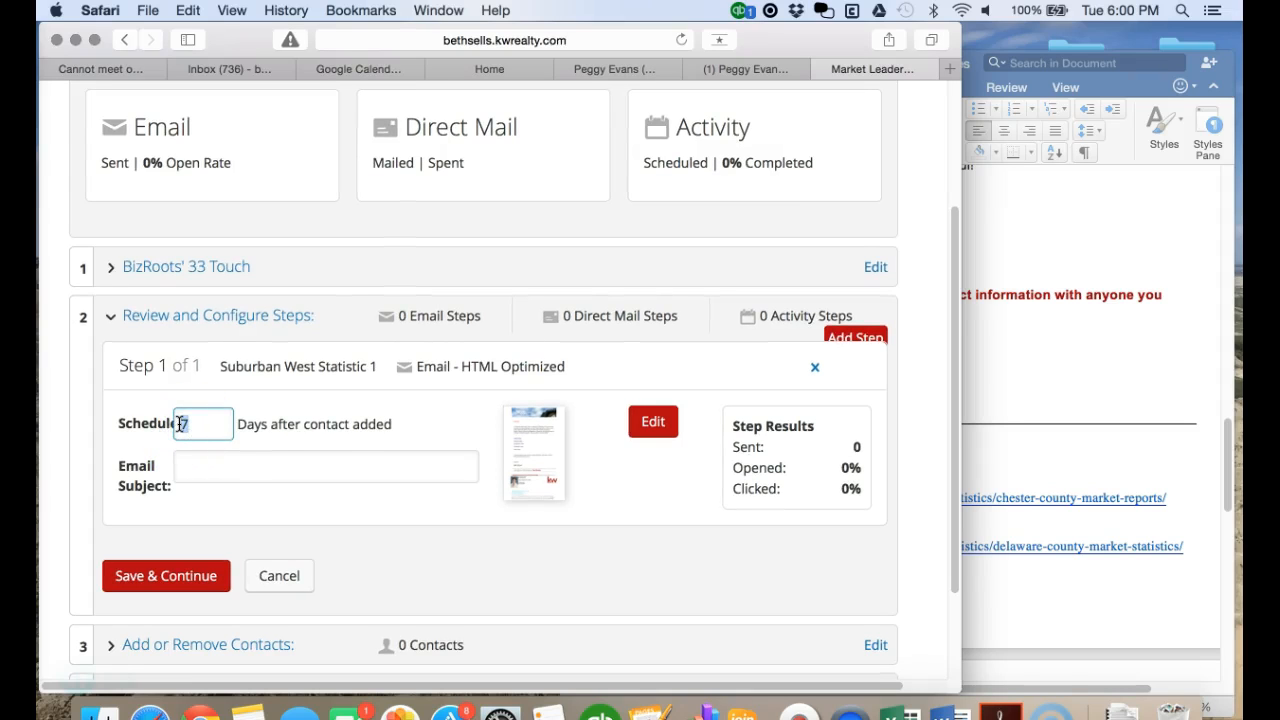
type("1")
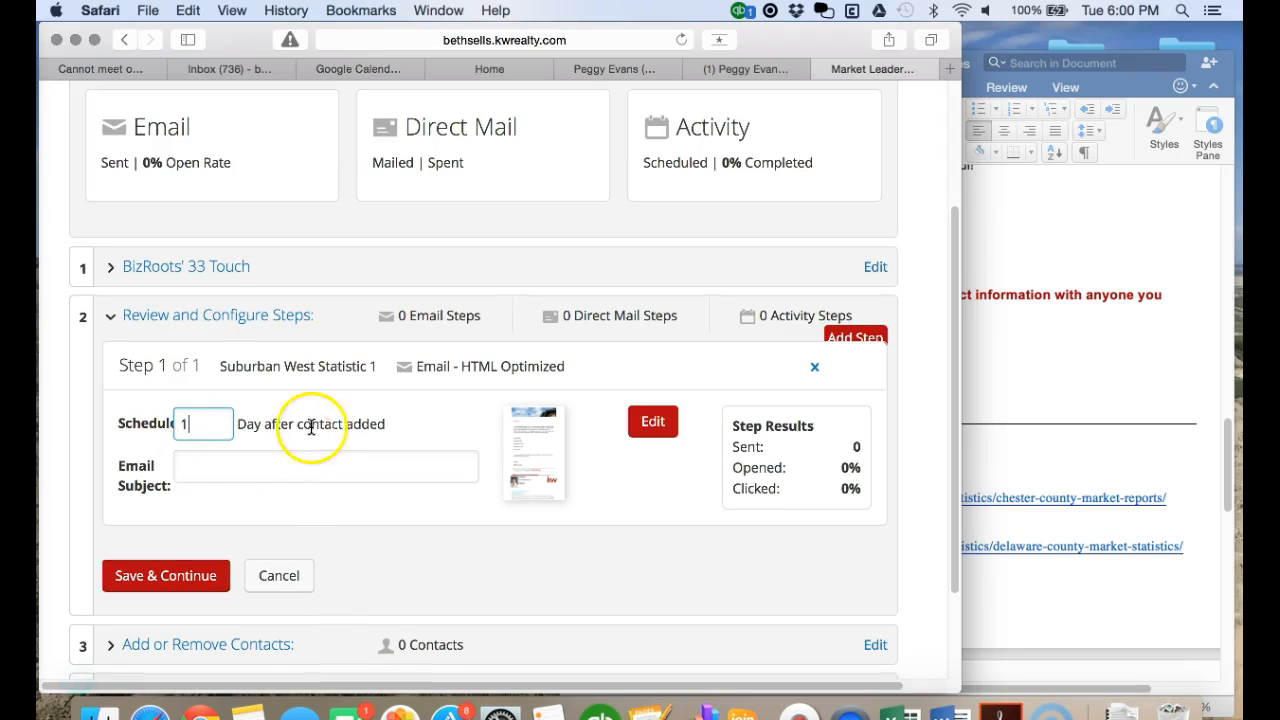
left_click(247, 464)
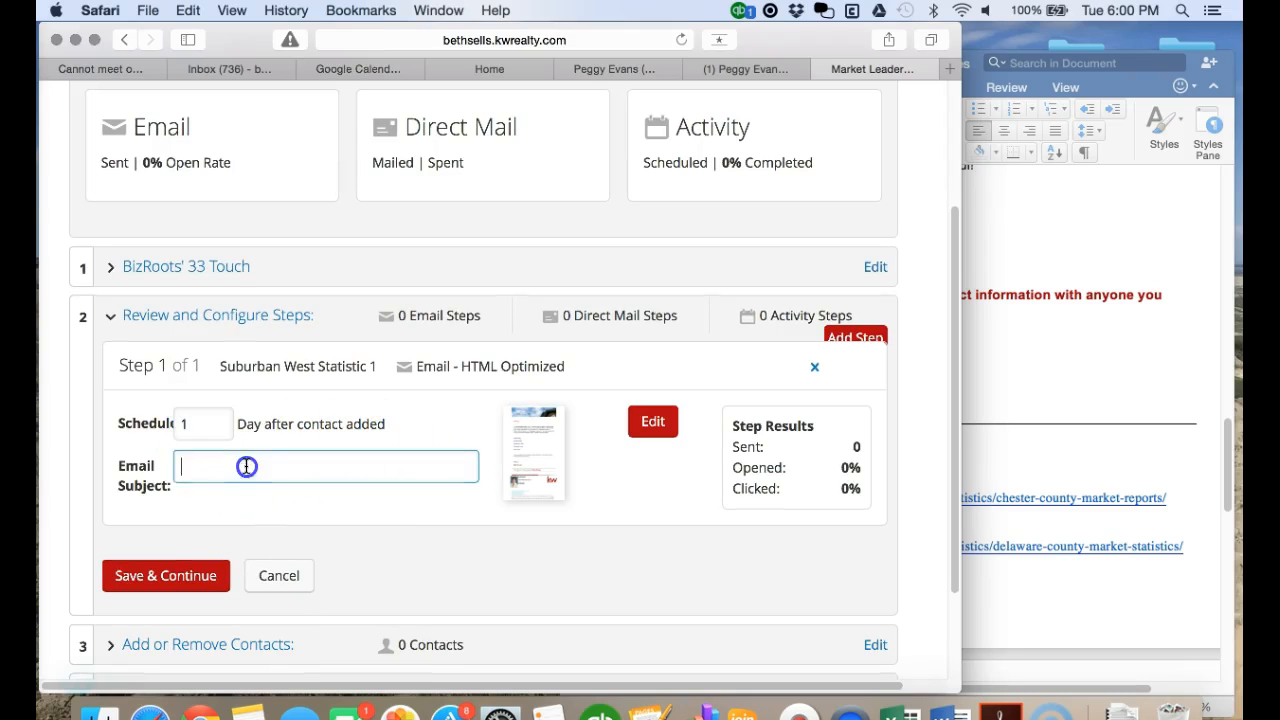
- Copy 'Local Market Statistics from' from Word's Subject Line into the campaign's Email Subject field
left_click(1106, 380)
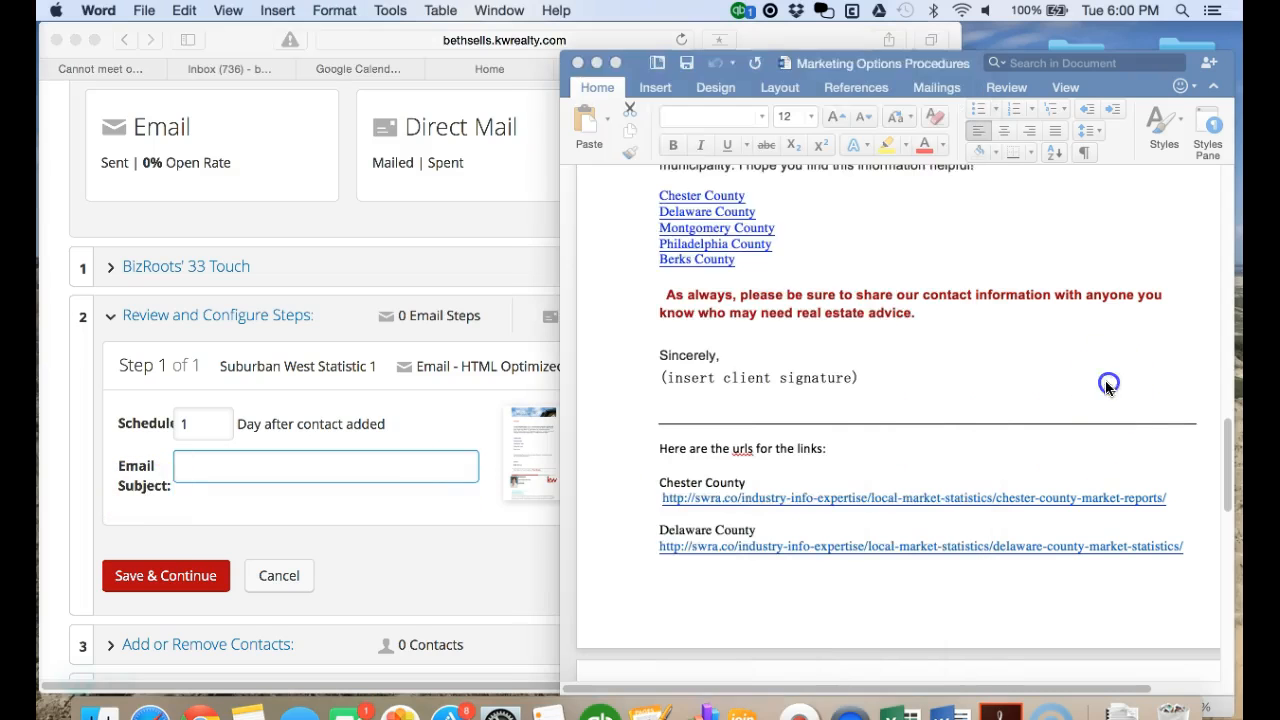
scroll(981, 406, "up", 5)
scroll(981, 412, "up", 2)
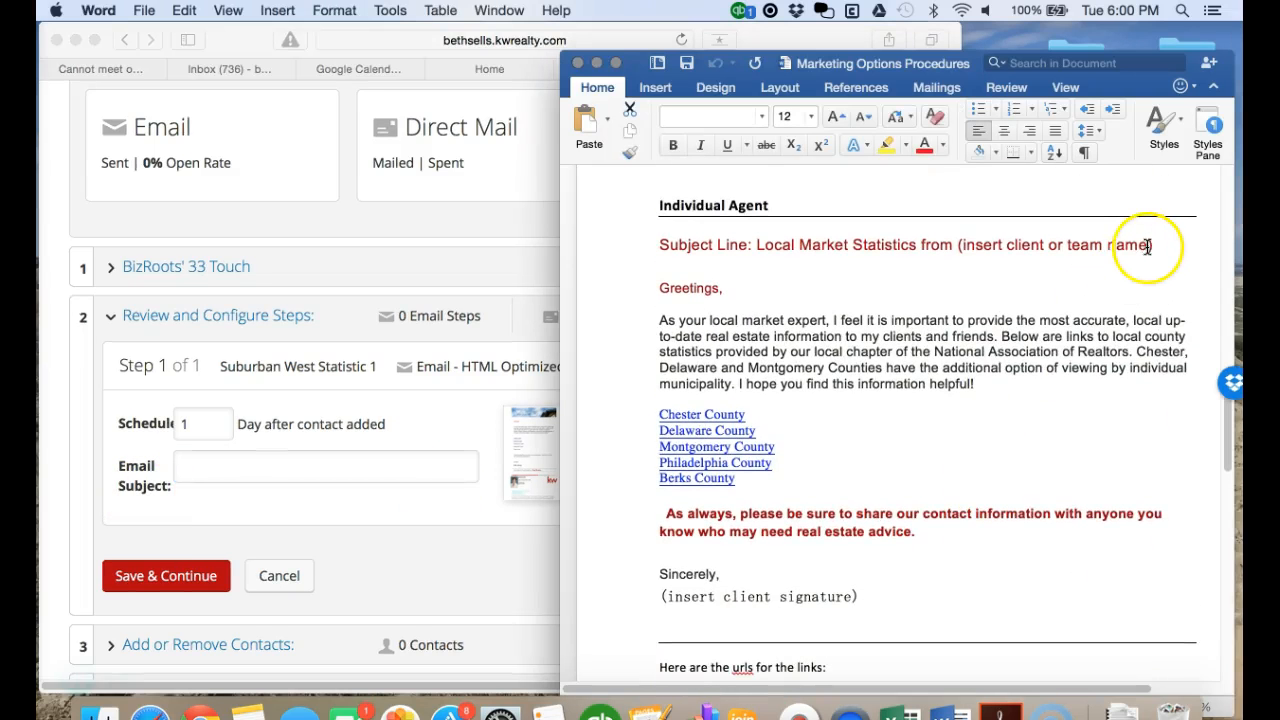
left_click_drag(757, 245, 948, 247)
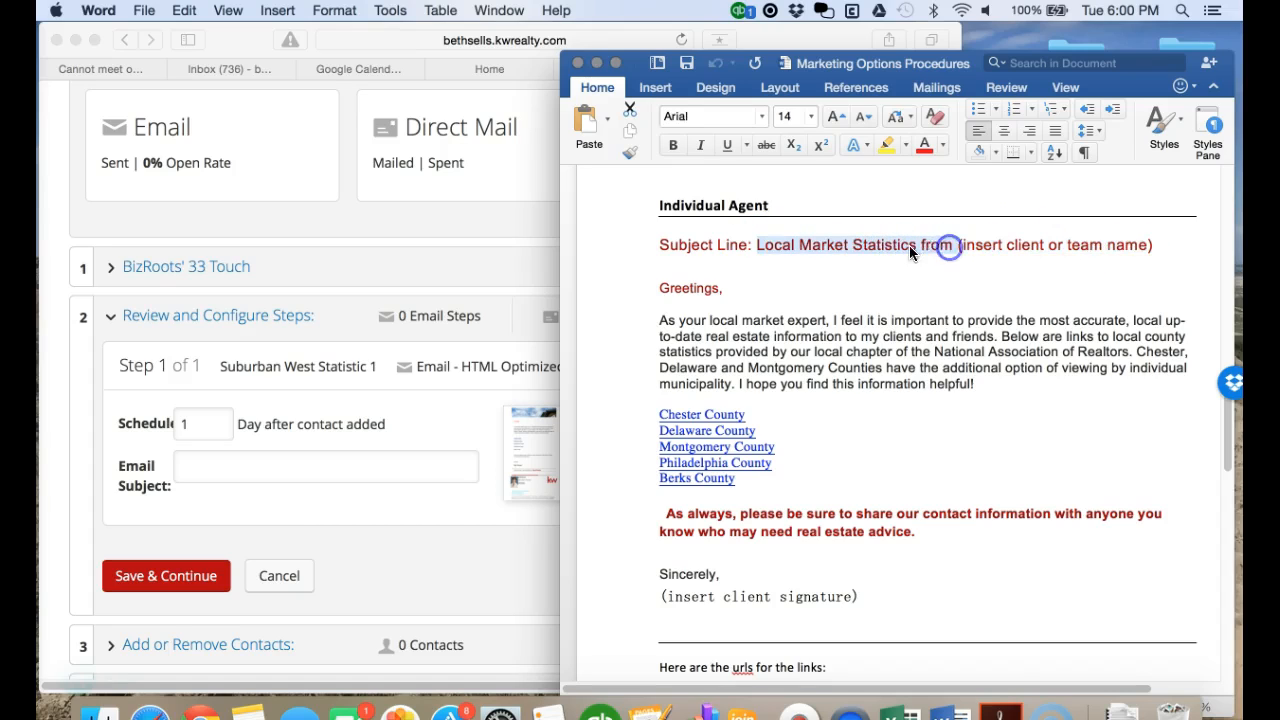
right_click(909, 245)
left_click(938, 276)
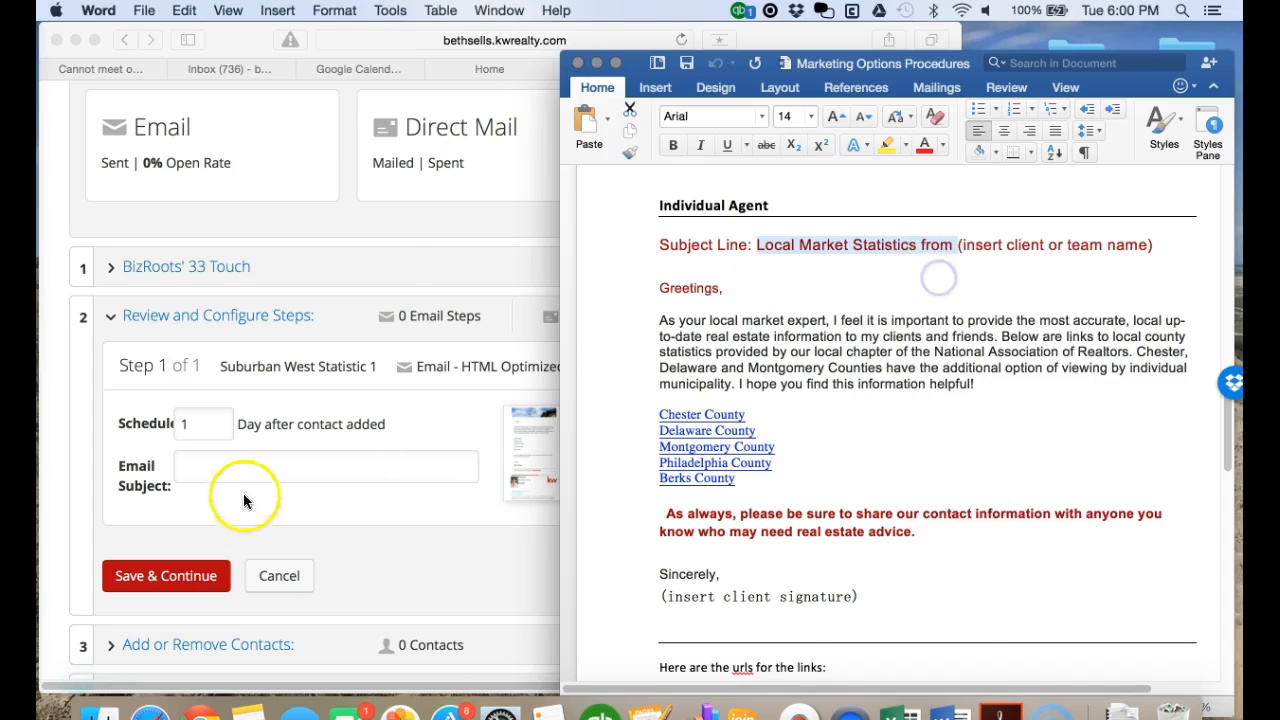
left_click(246, 466)
right_click(235, 466)
left_click(277, 510)
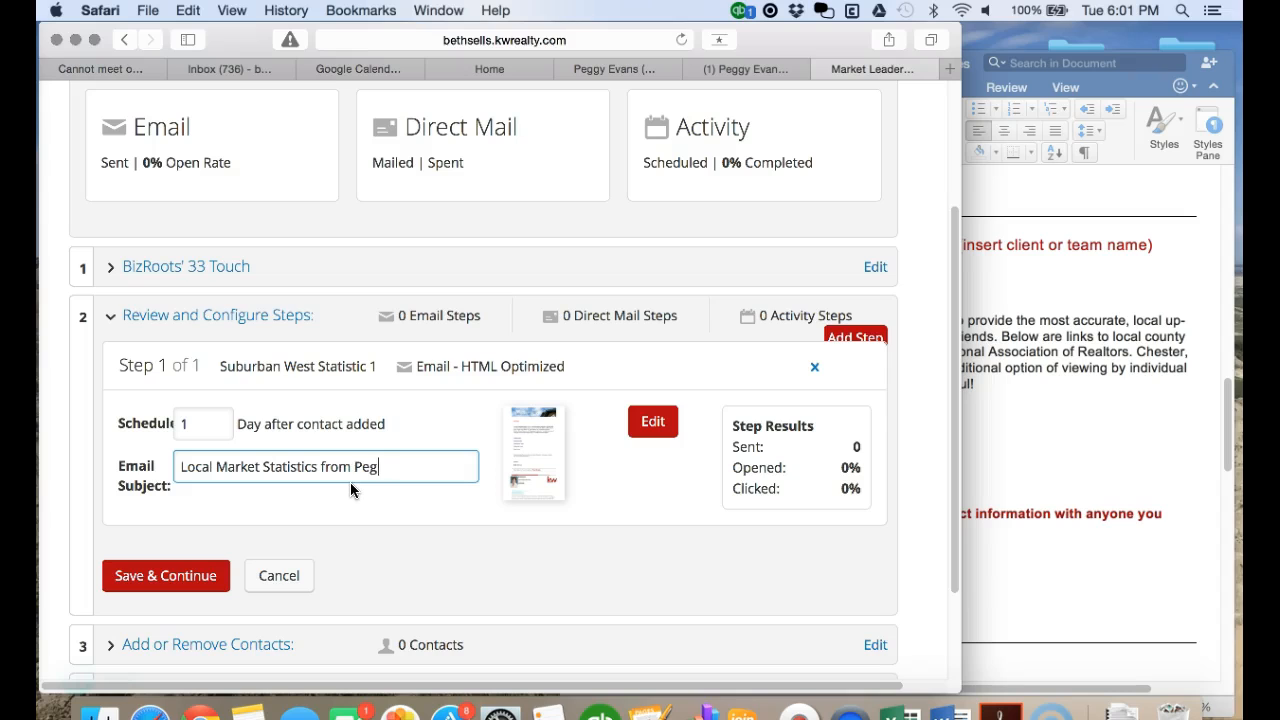
- Finish the subject with the agent's full name, save the step, and reopen the steps list to check it
left_click(381, 466)
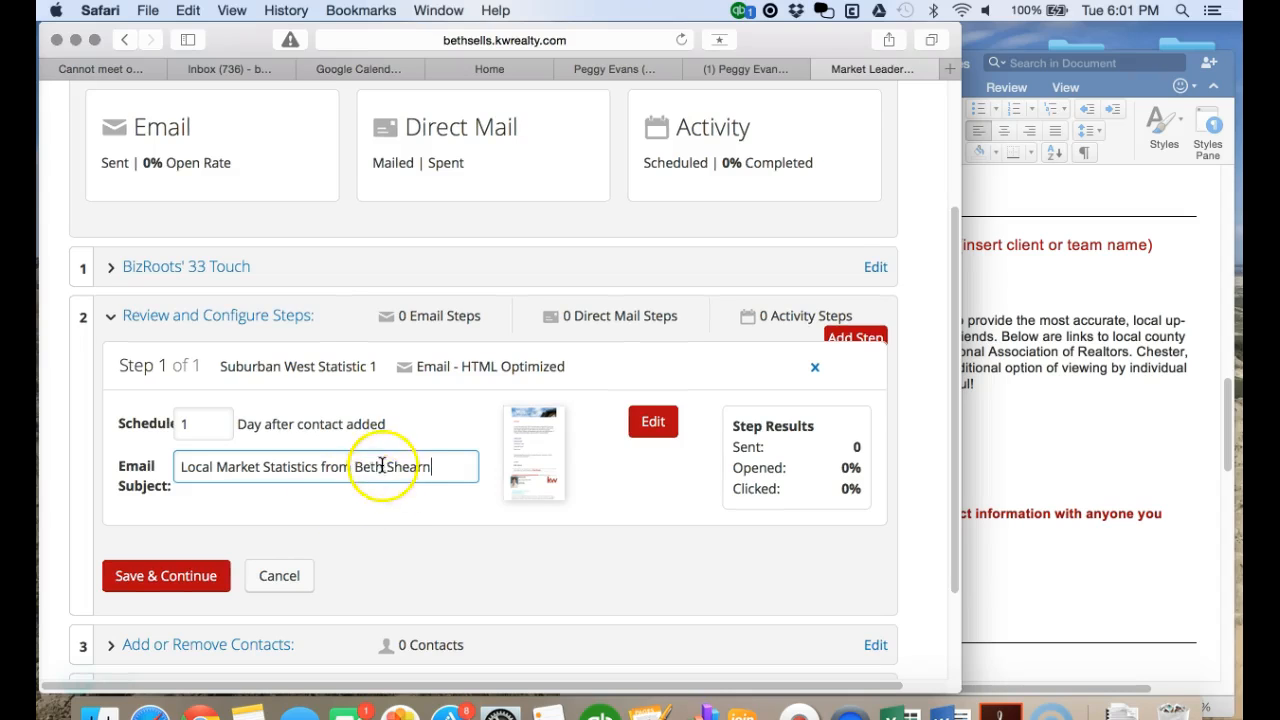
left_click(173, 583)
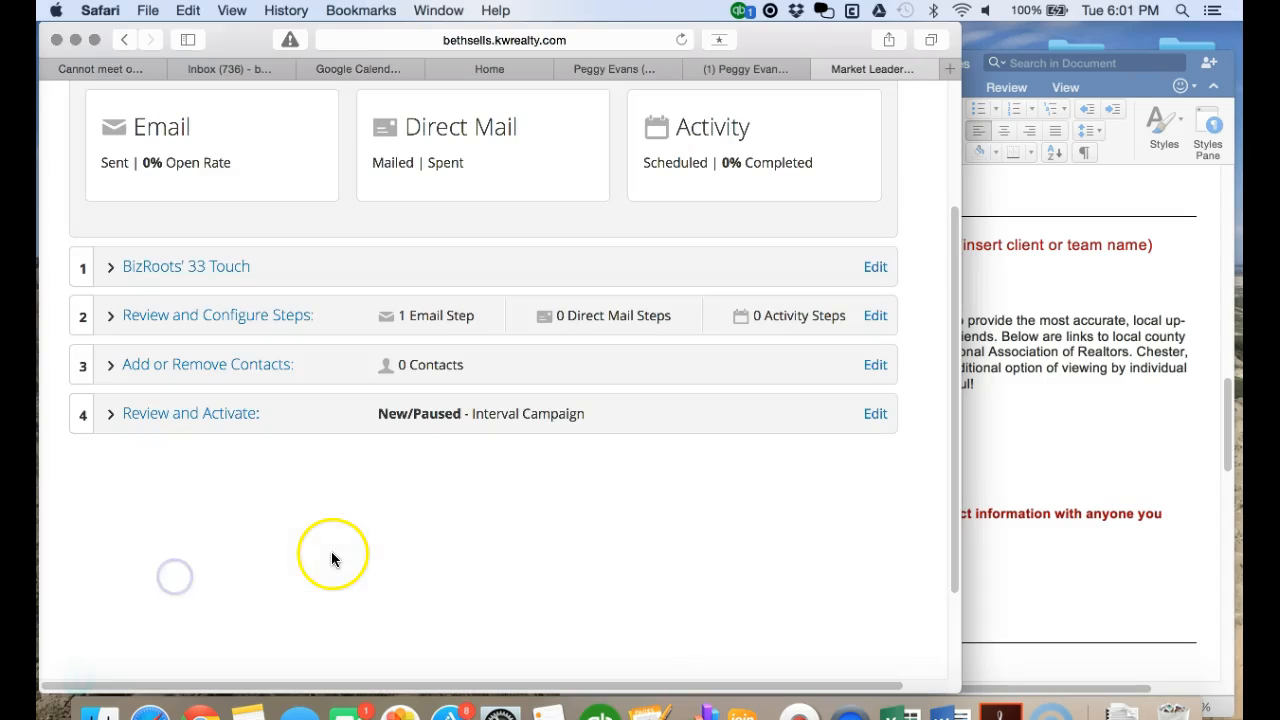
left_click(124, 318)
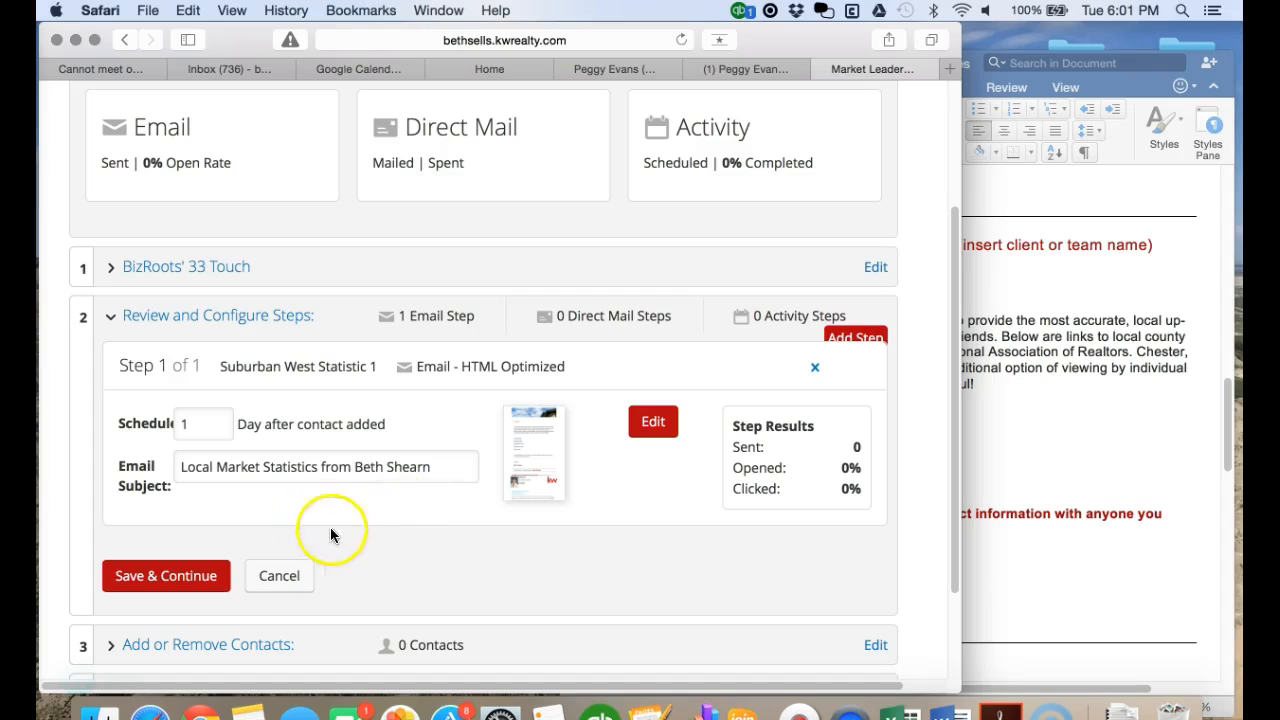
scroll(430, 545, "down", 2)
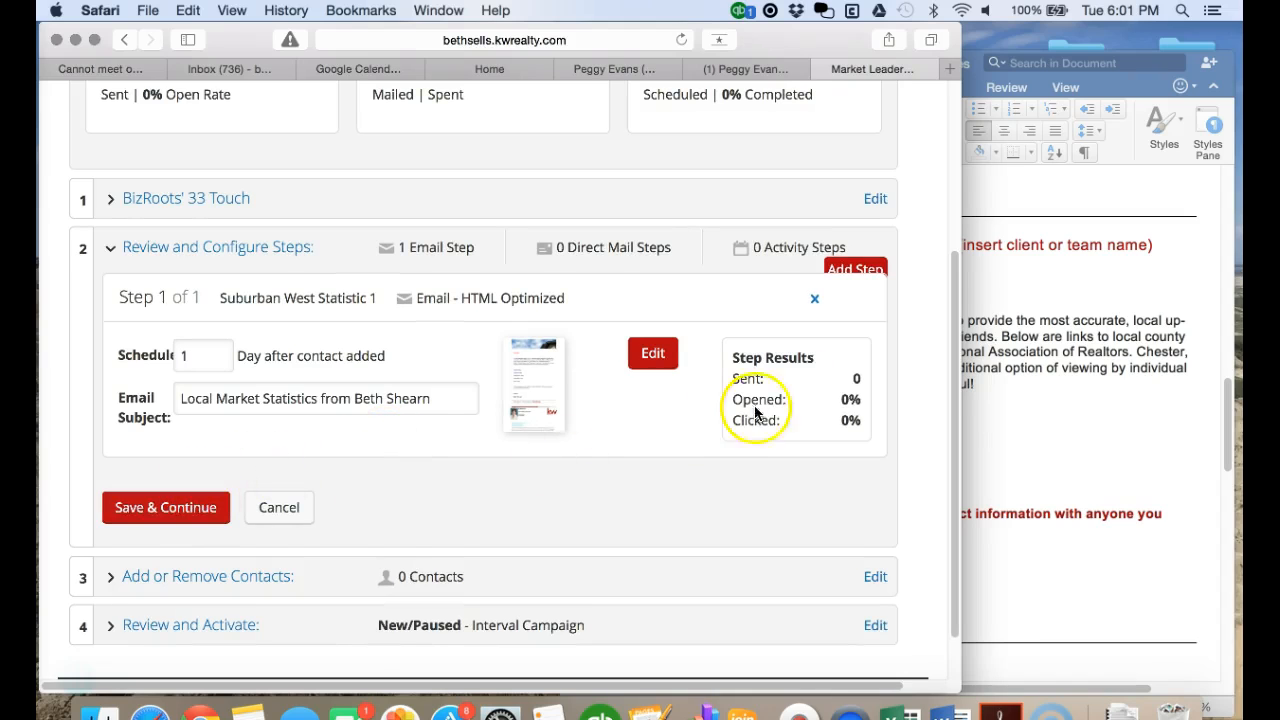
left_click(654, 356)
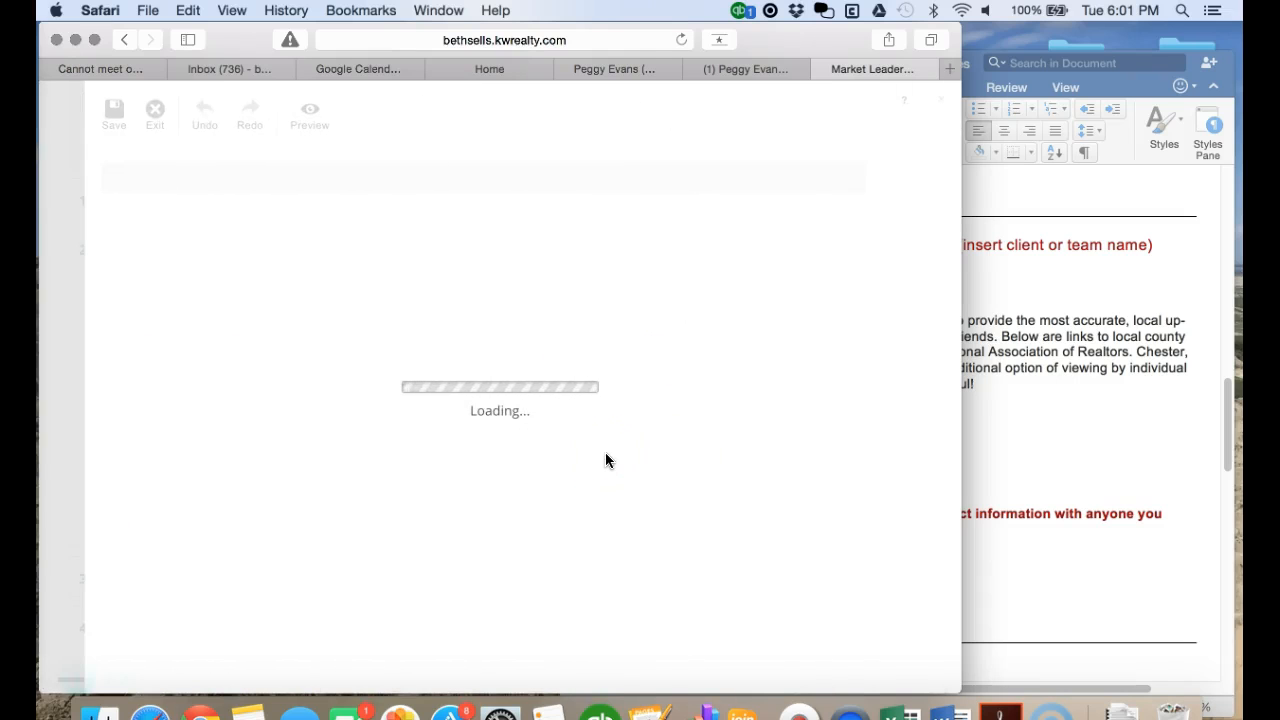
scroll(606, 460, "down", 5)
scroll(605, 460, "up", 5)
left_click(155, 112)
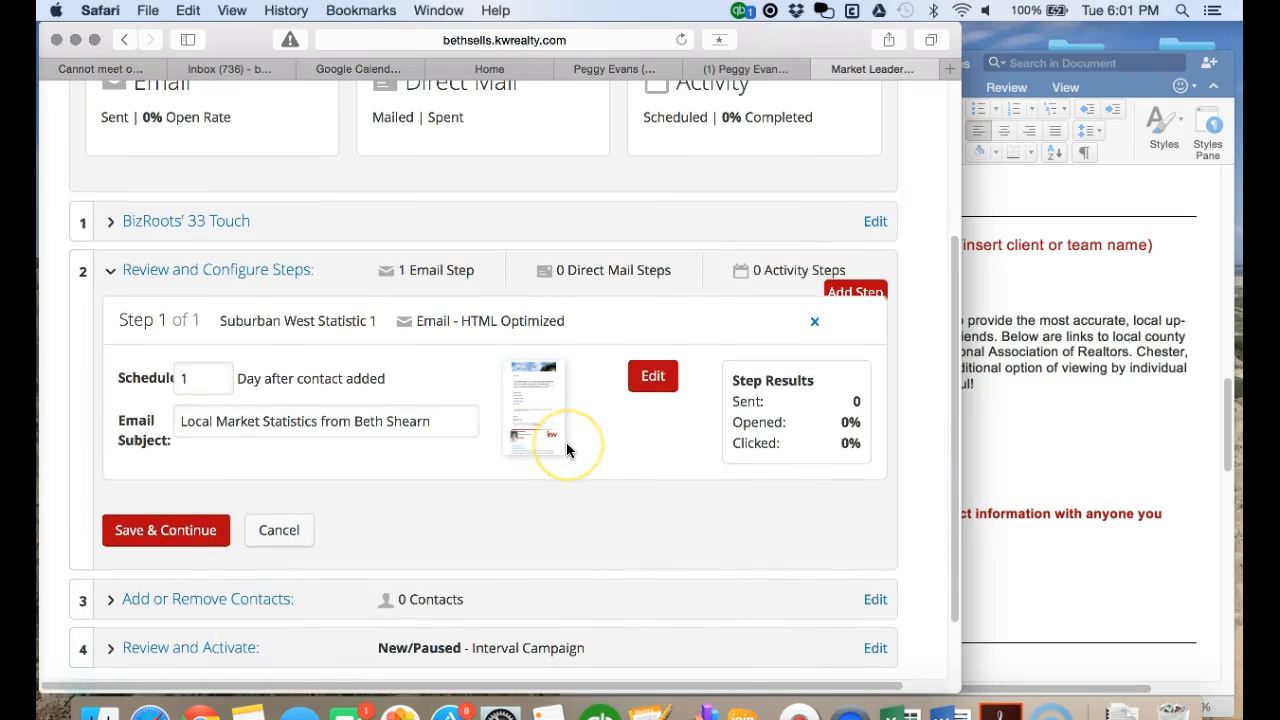
scroll(566, 449, "down", 2)
scroll(566, 449, "up", 5)
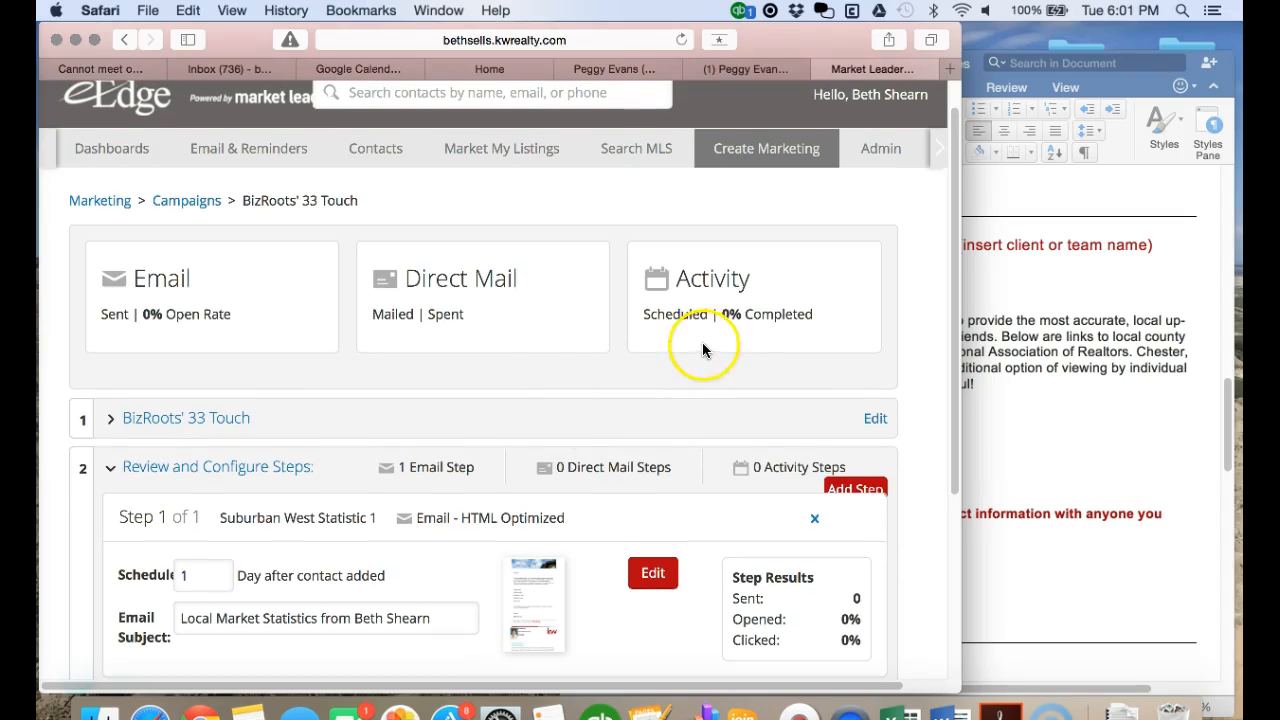
scroll(791, 322, "down", 1)
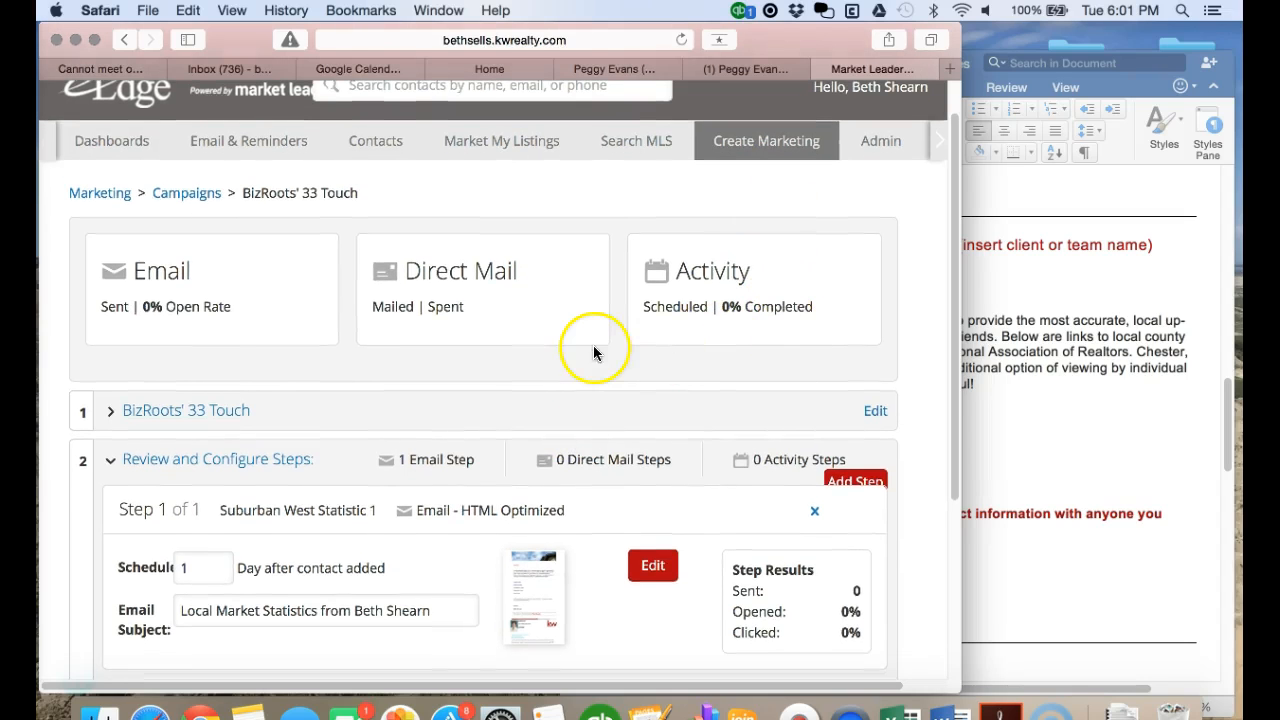